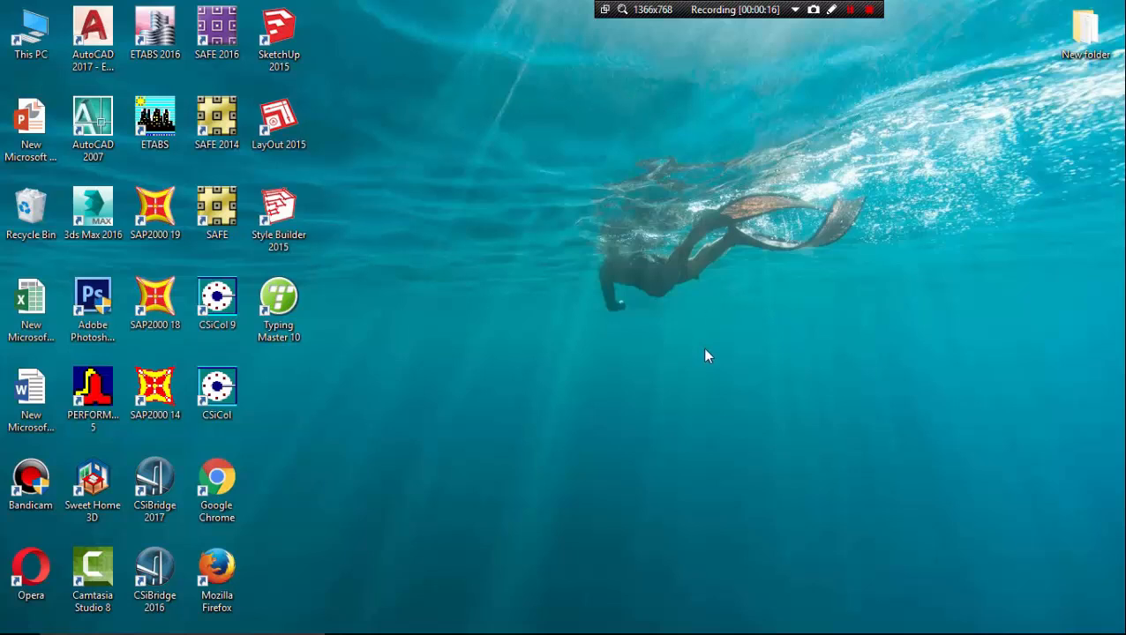
# - Switch to ETABS 2016 and start a new model initialized with the saved user default settings
pyautogui.moveTo(630, 628)
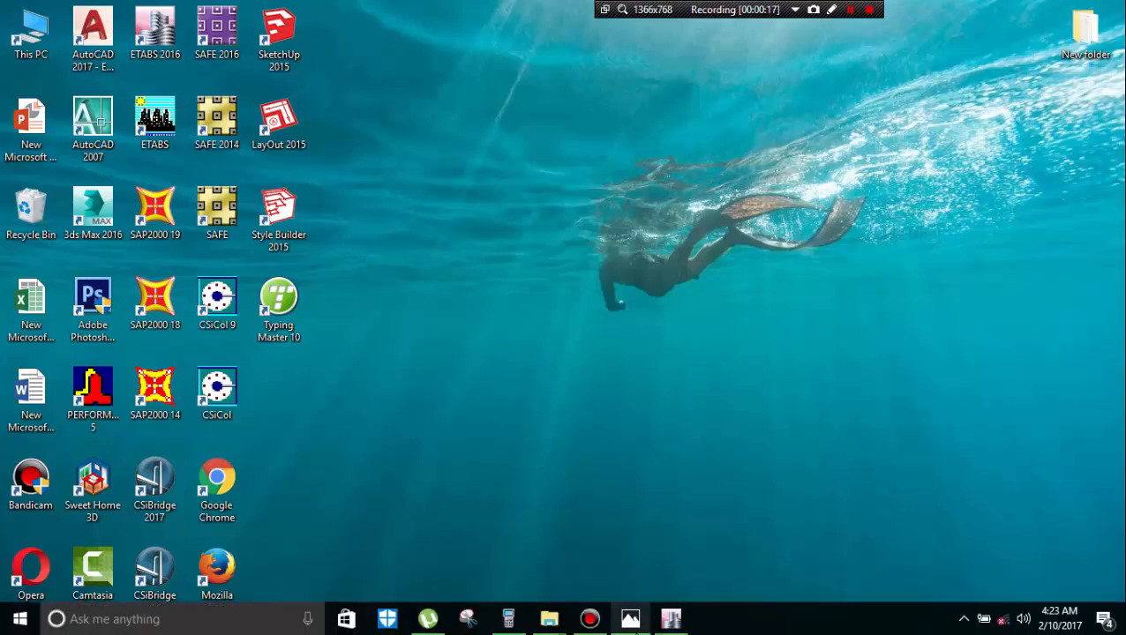
pyautogui.click(668, 620)
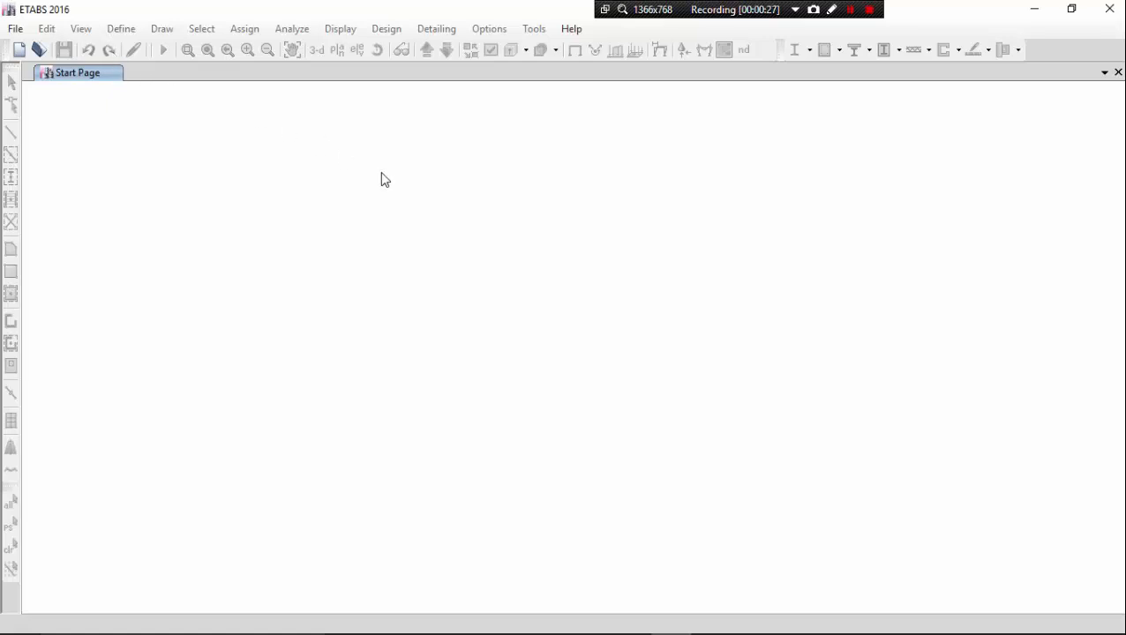
pyautogui.click(15, 28)
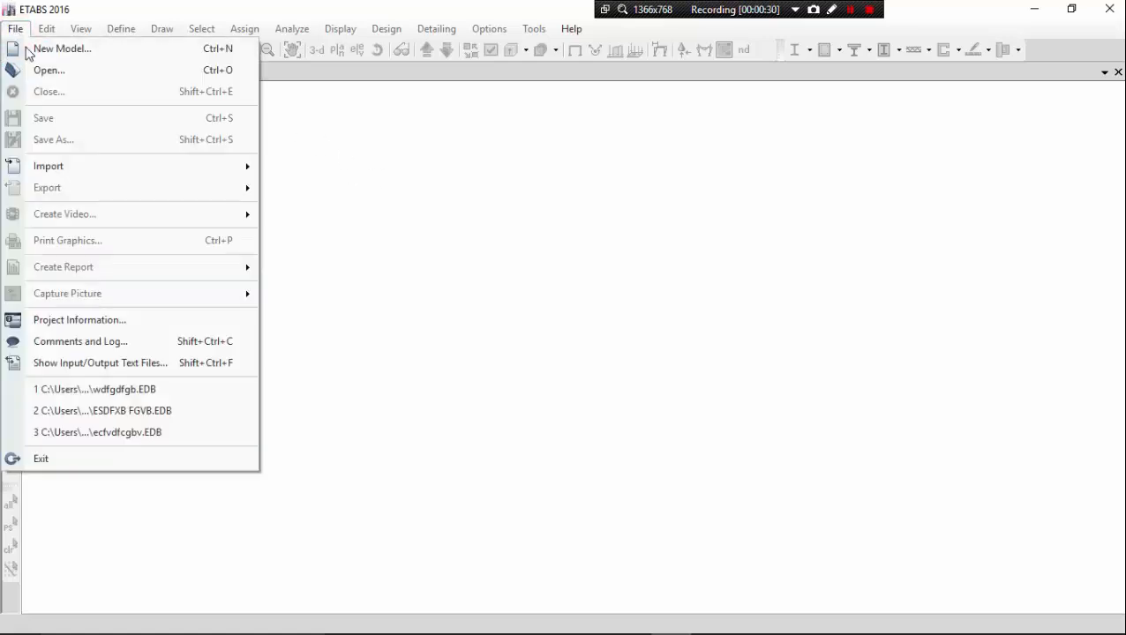
pyautogui.click(71, 53)
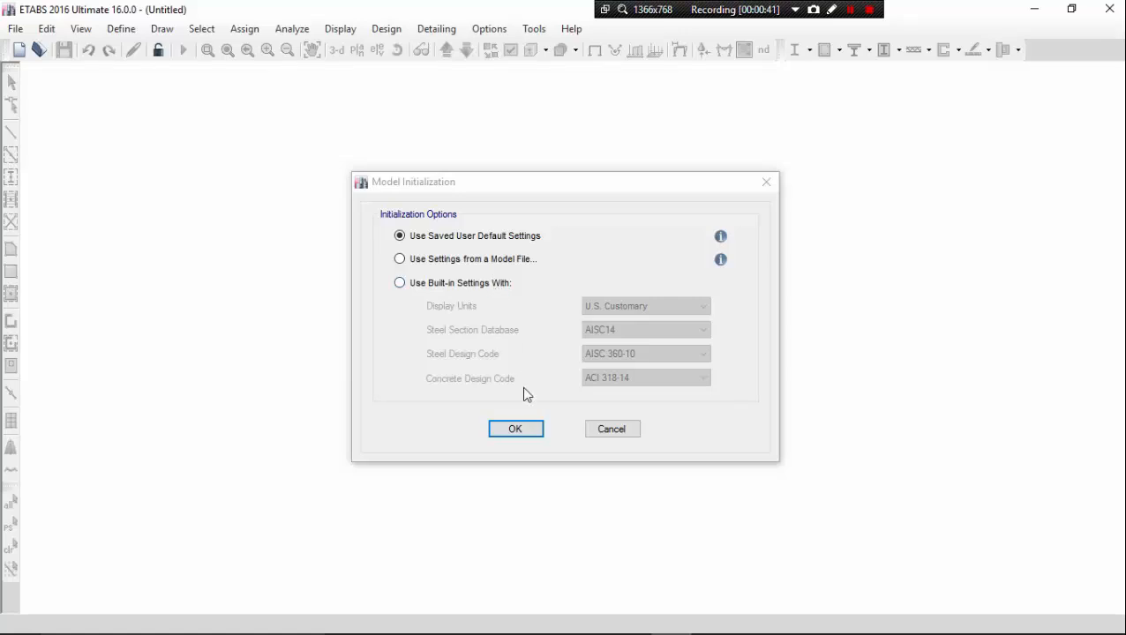
pyautogui.click(529, 431)
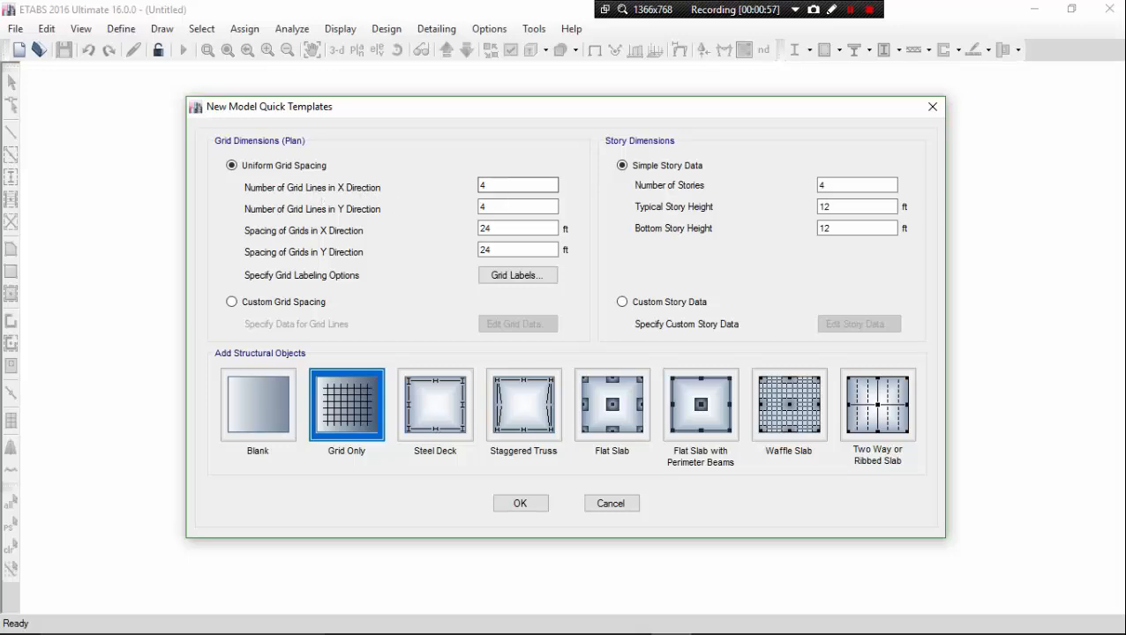
# - Create a Grid Only model with 2 X grid lines, 1 Y grid line, 15 ft X spacing and 1 story
pyautogui.doubleClick(505, 183)
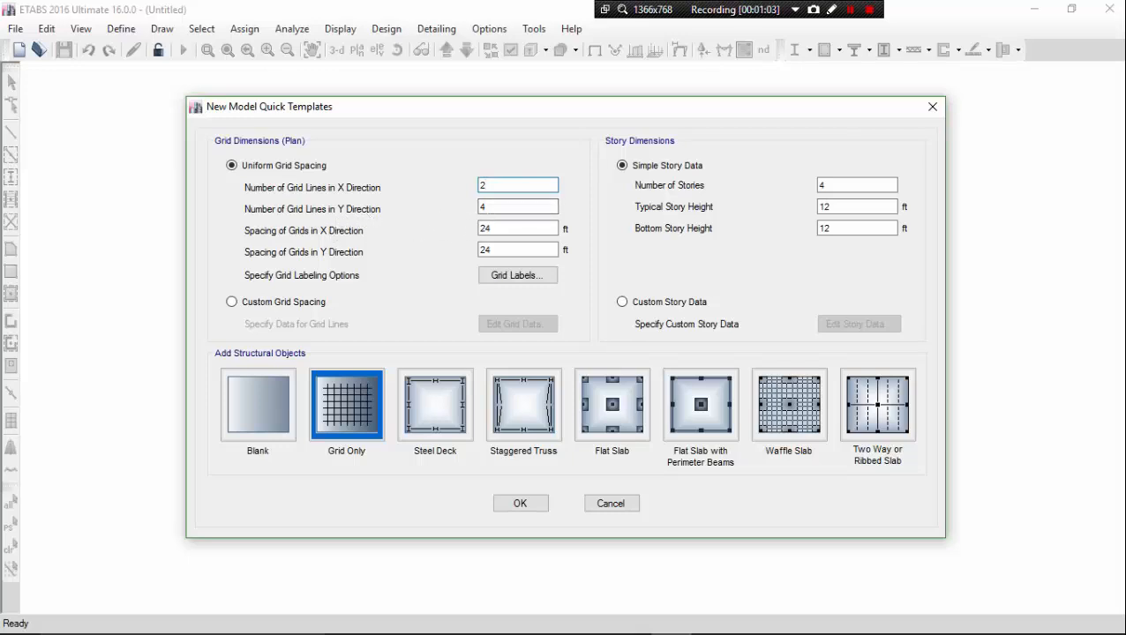
pyautogui.doubleClick(484, 209)
pyautogui.doubleClick(493, 228)
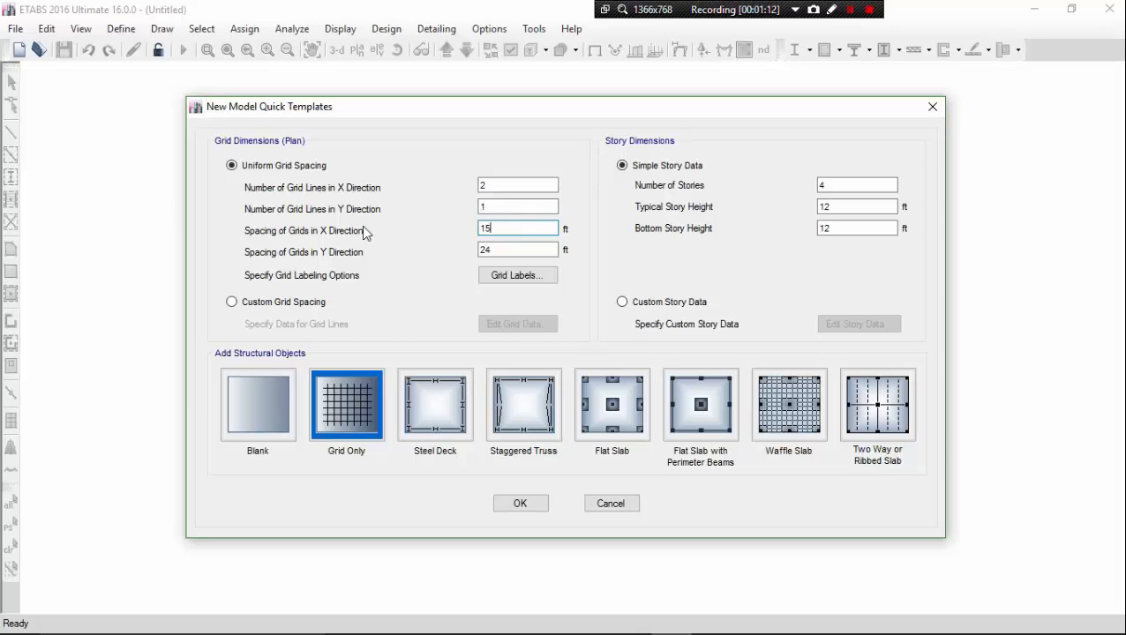
pyautogui.click(508, 233)
pyautogui.click(826, 185)
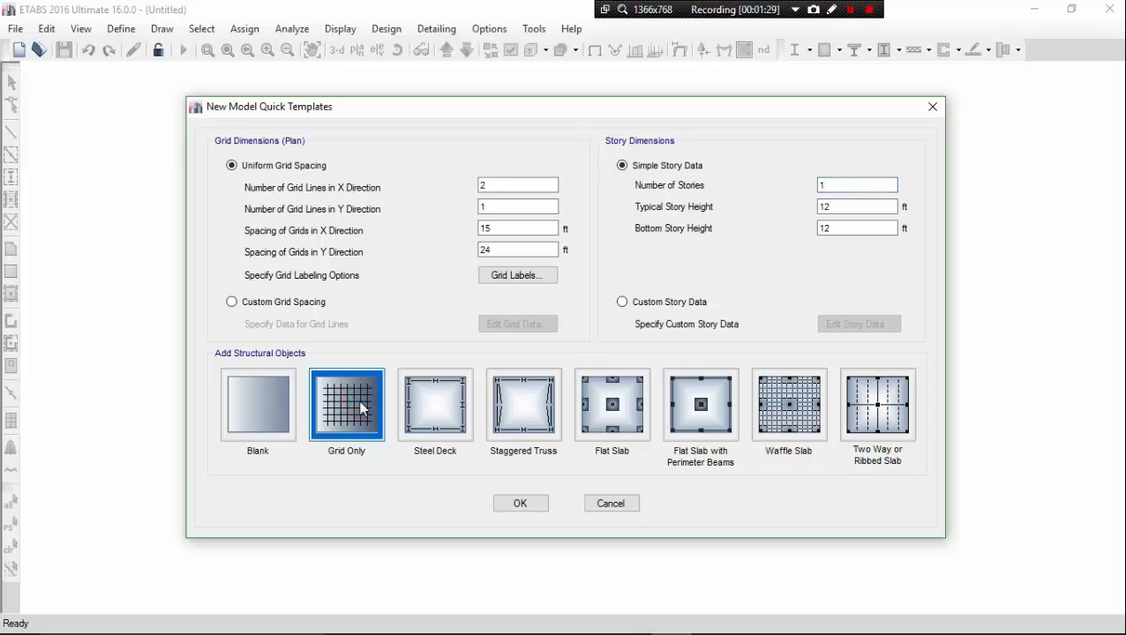
pyautogui.click(521, 504)
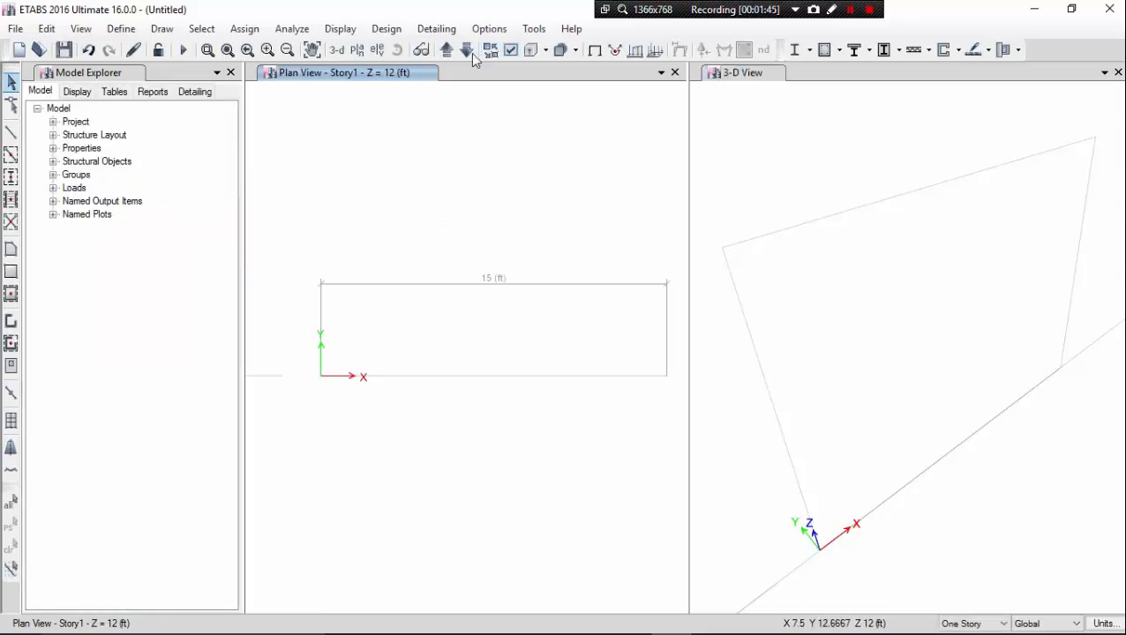
# - Change the plan view to the elevation view of grid line 1
pyautogui.click(377, 50)
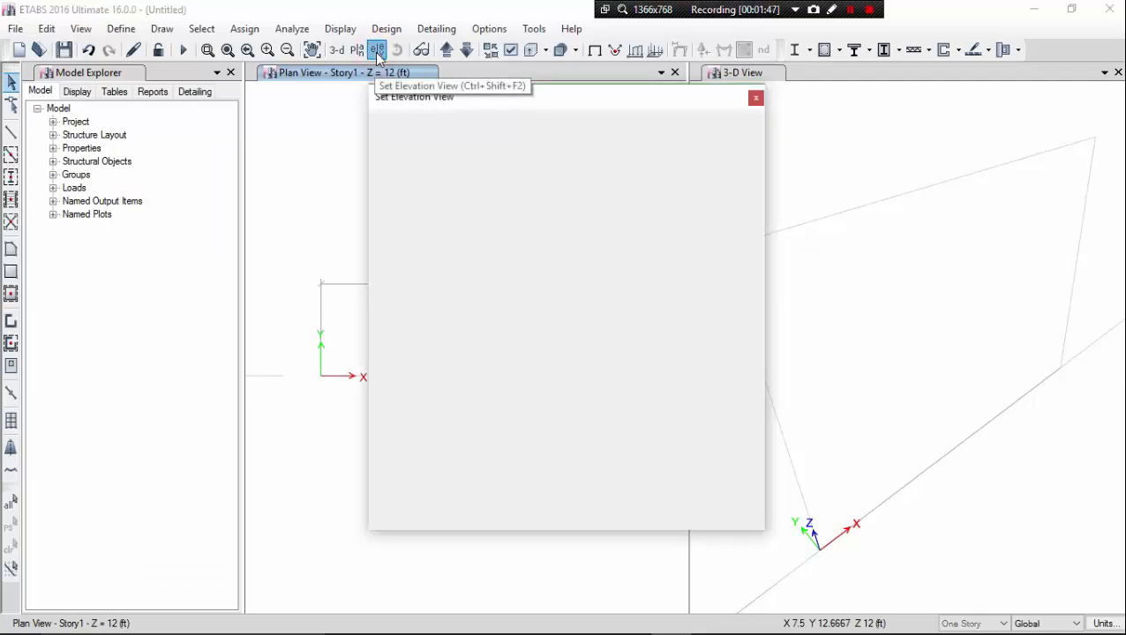
pyautogui.click(440, 242)
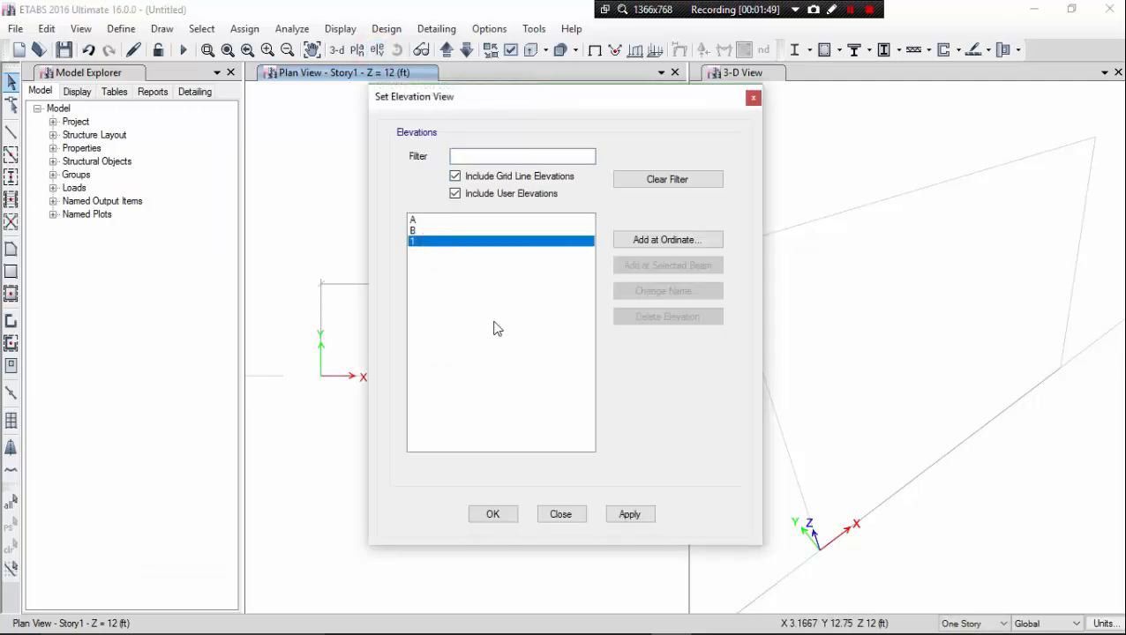
pyautogui.click(627, 516)
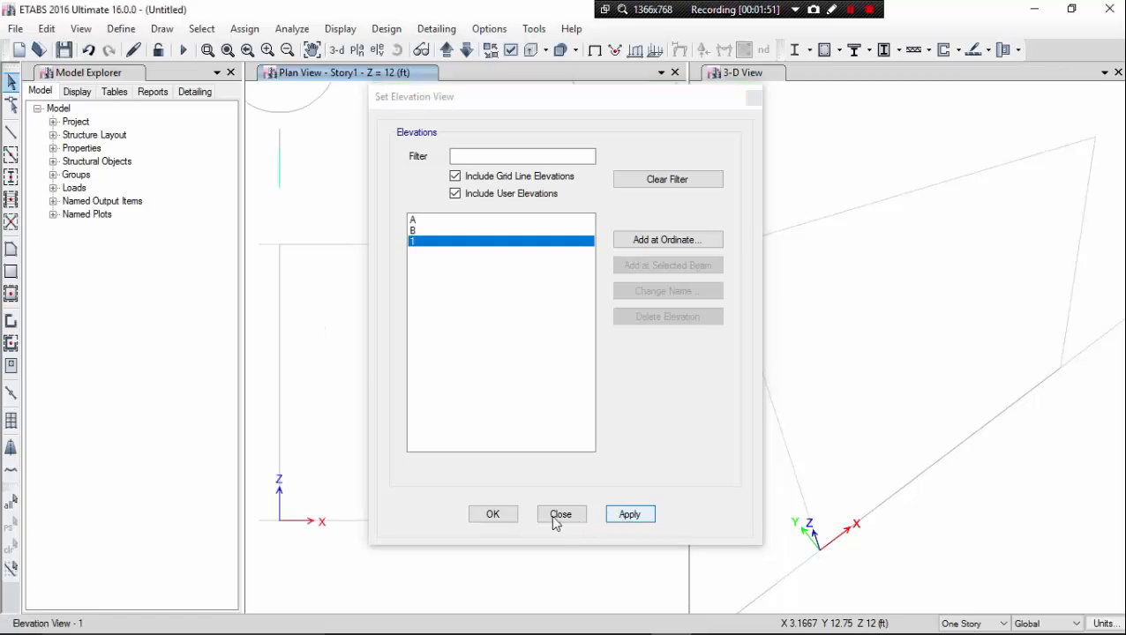
pyautogui.click(493, 514)
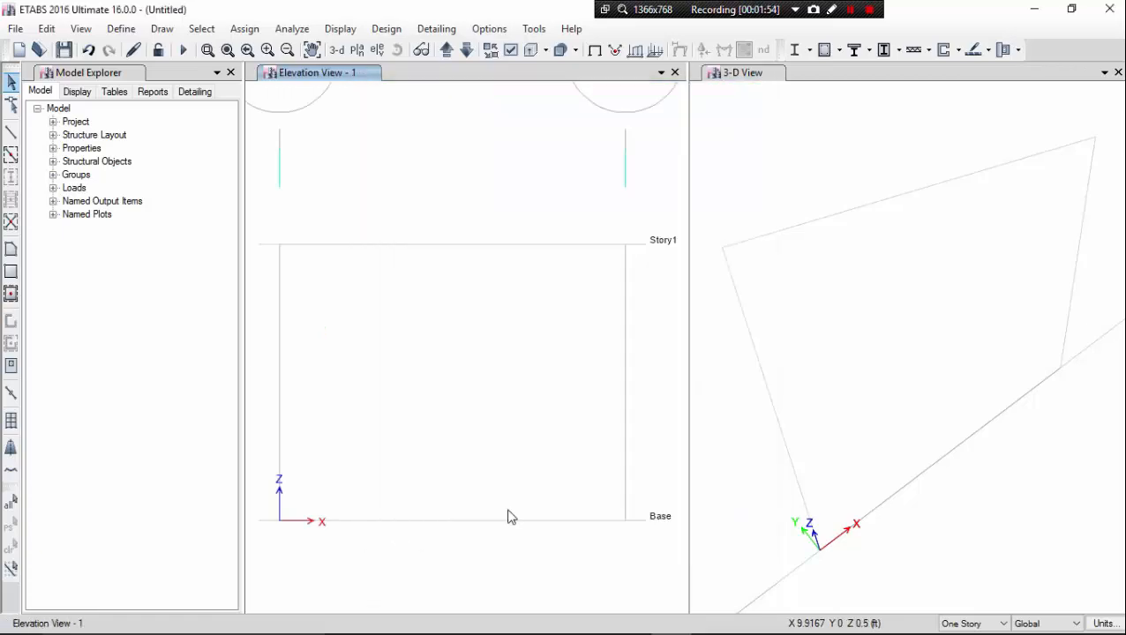
pyautogui.scroll(-3, 447, 328)
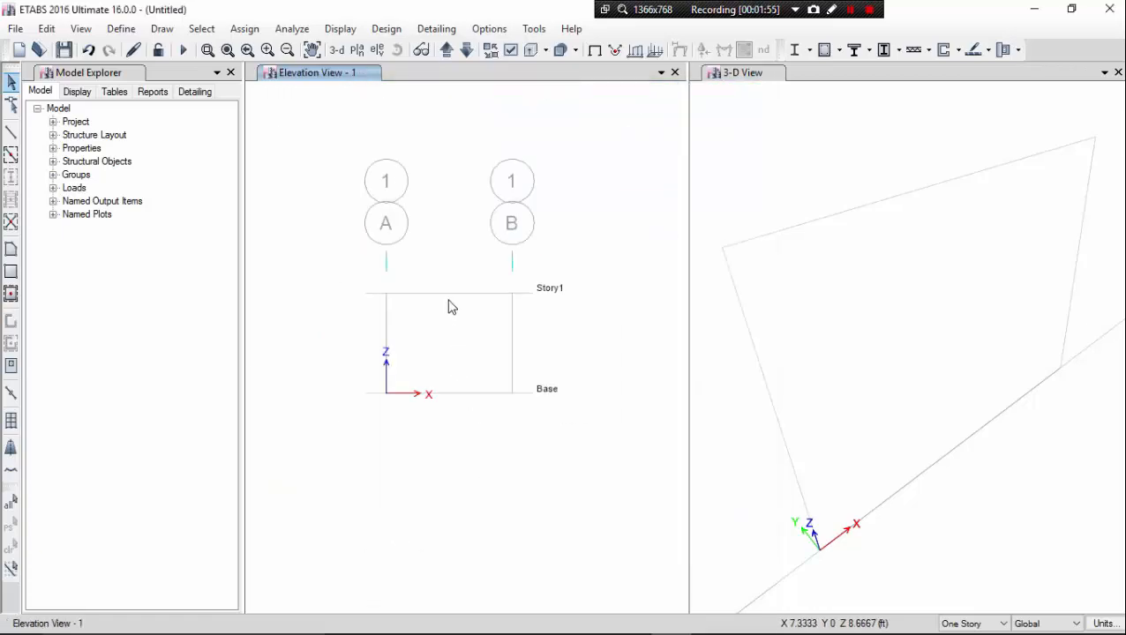
pyautogui.scroll(3, 446, 256)
pyautogui.scroll(-2, 445, 256)
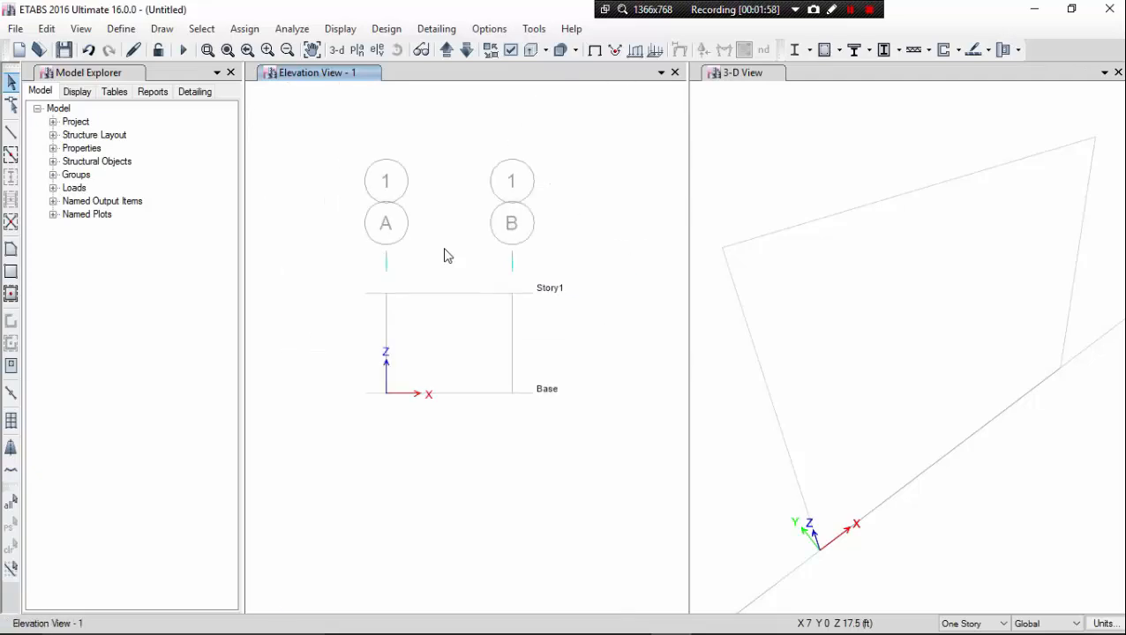
pyautogui.scroll(2, 446, 255)
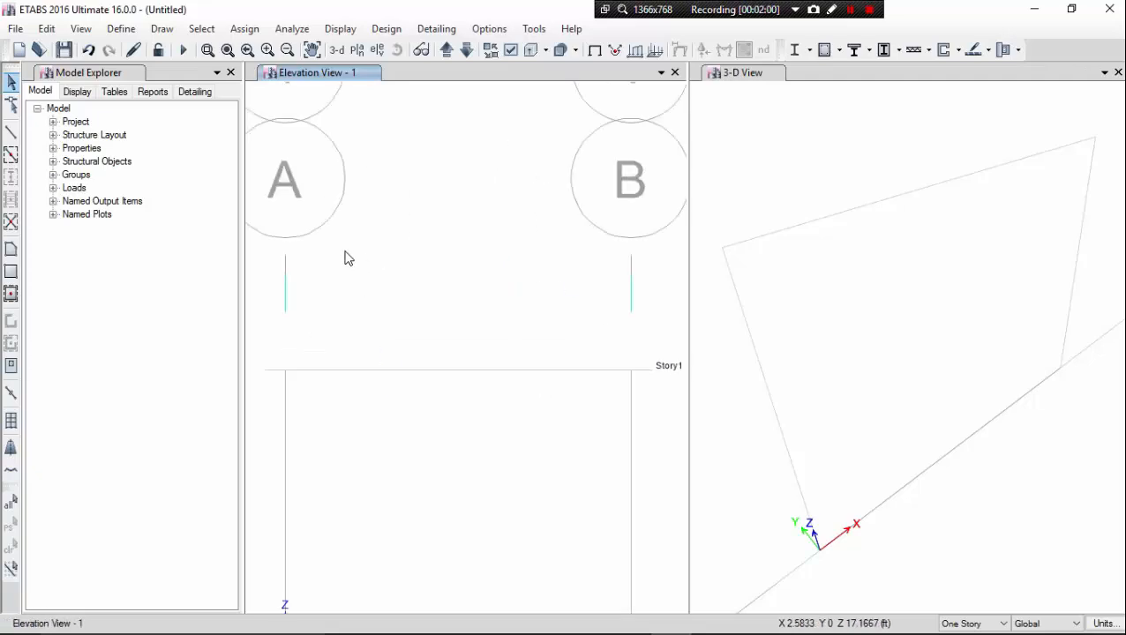
pyautogui.scroll(-2, 346, 257)
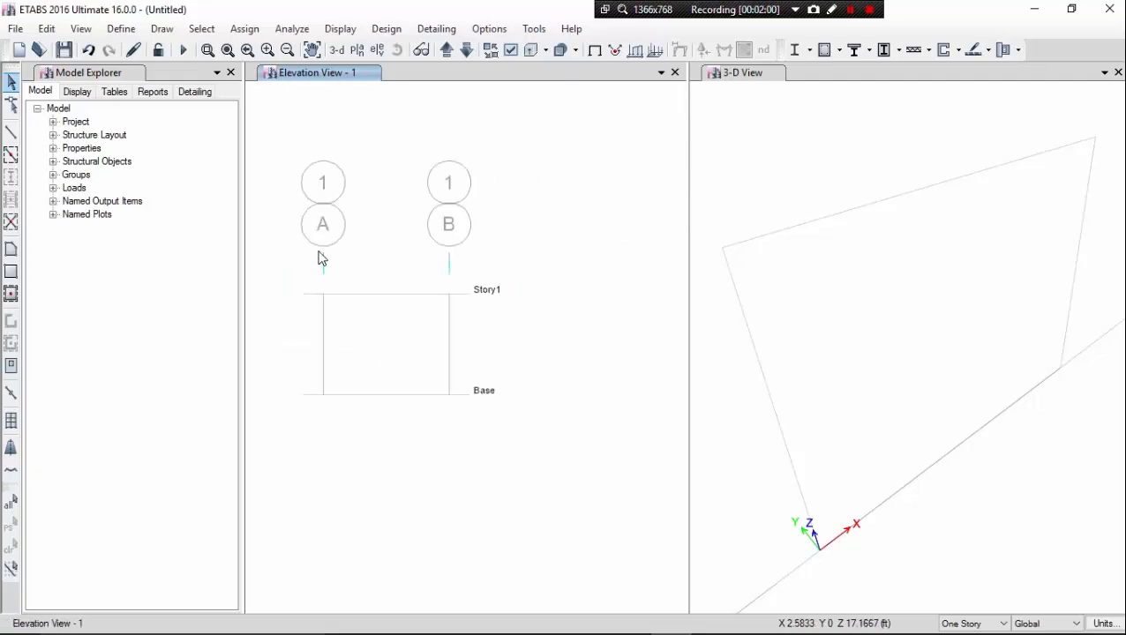
pyautogui.click(12, 130)
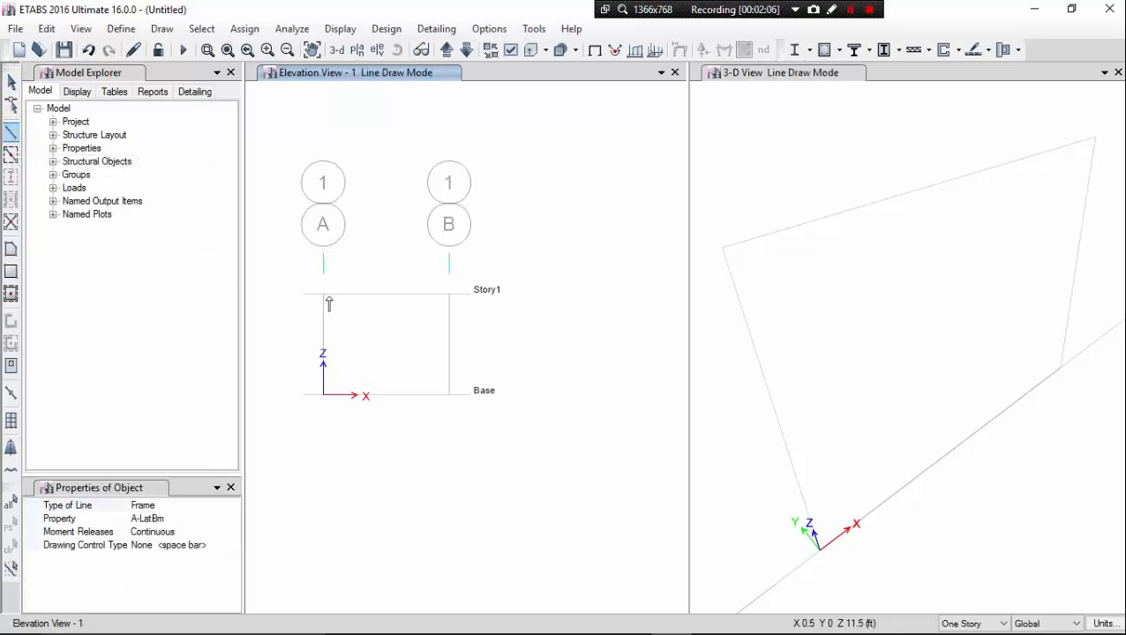
pyautogui.scroll(2, 328, 304)
pyautogui.scroll(-2, 329, 304)
pyautogui.scroll(2, 347, 256)
pyautogui.scroll(-2, 349, 256)
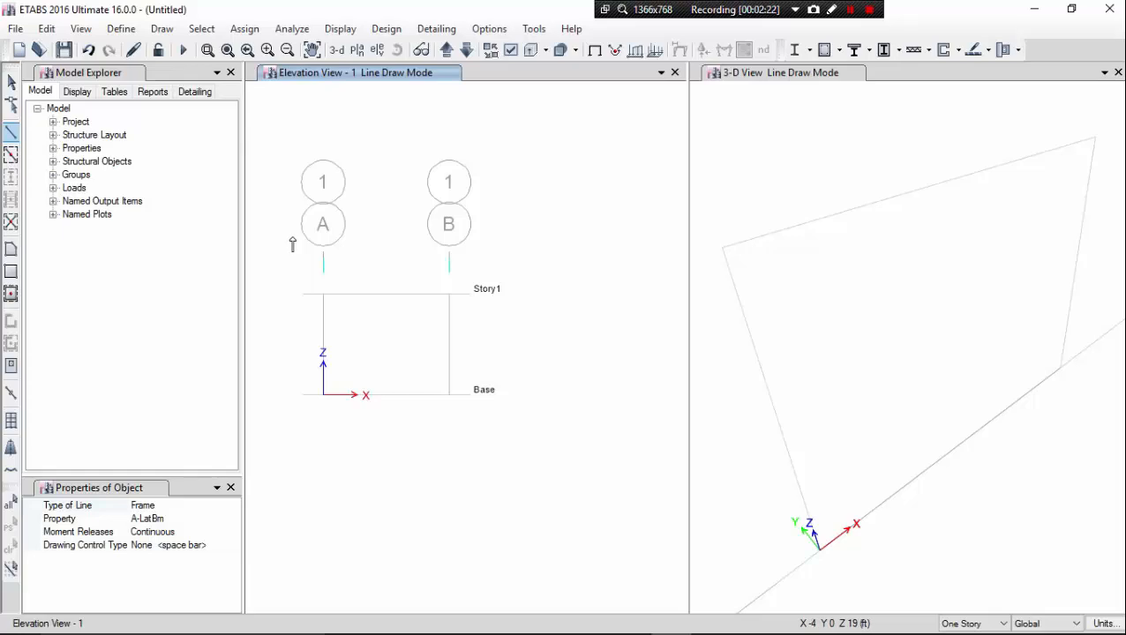
pyautogui.click(123, 29)
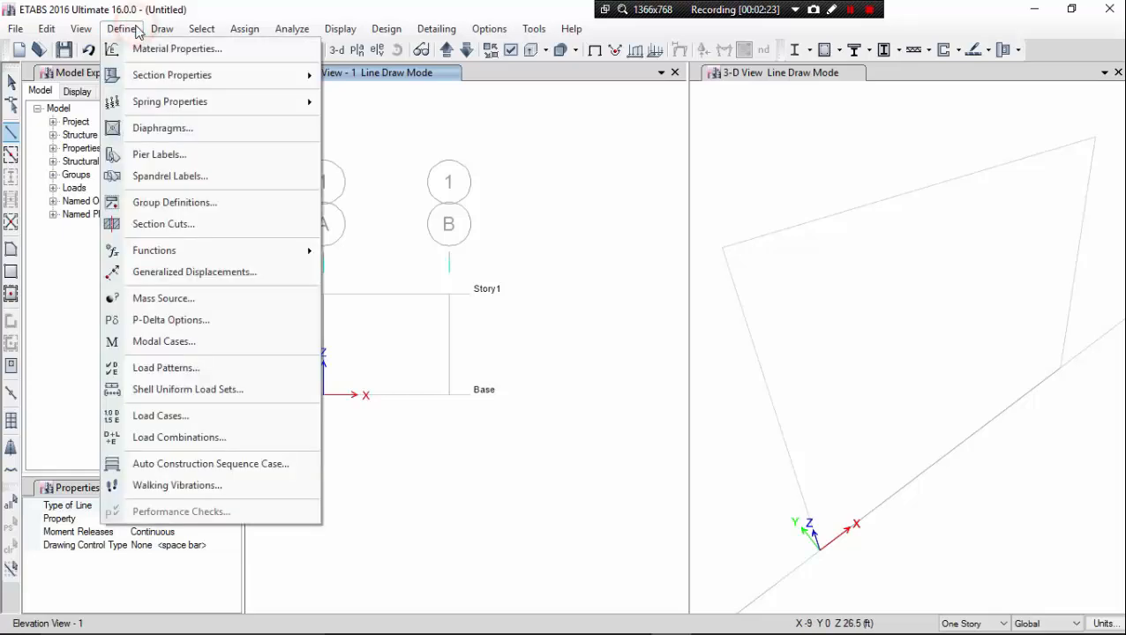
pyautogui.press('Escape')
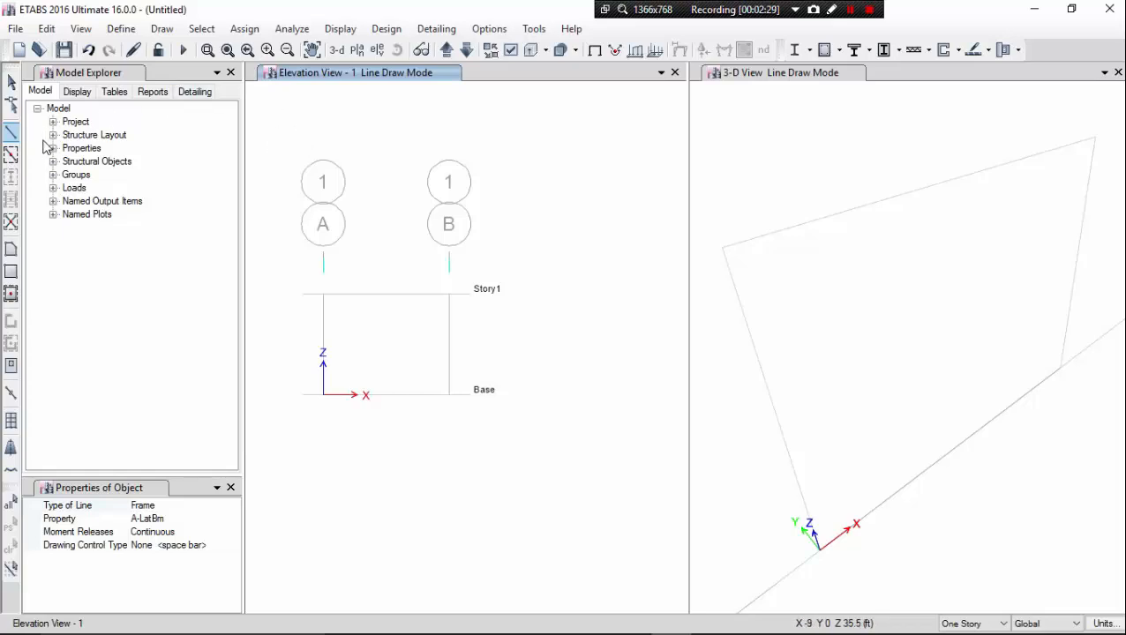
# - Review the property data of the 4000Psi concrete material without changing it
pyautogui.click(122, 30)
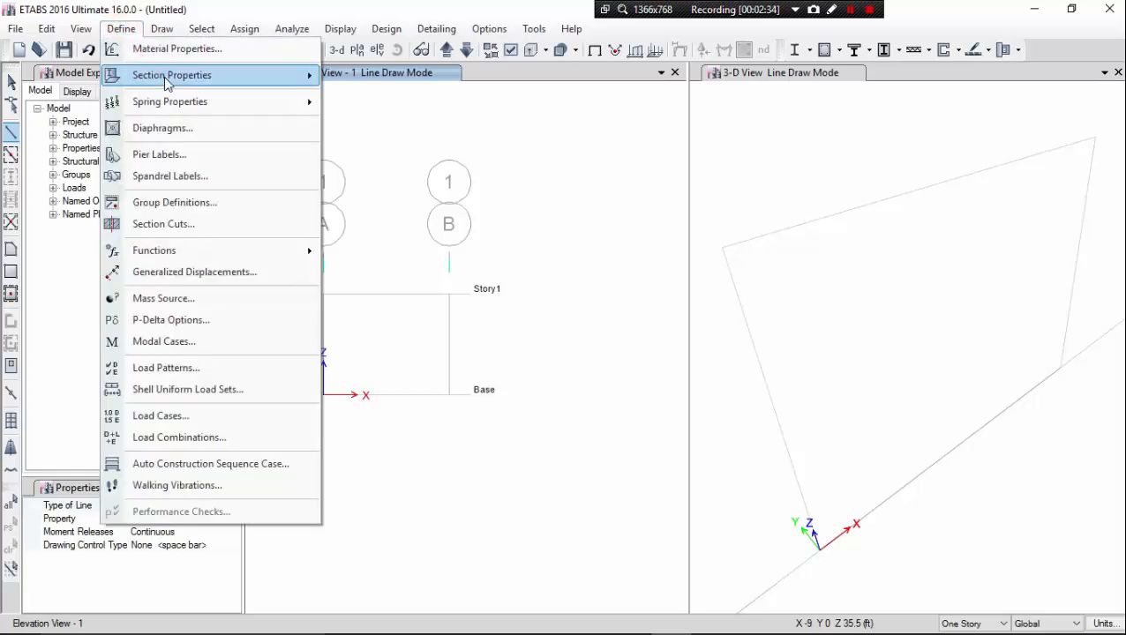
pyautogui.moveTo(163, 77)
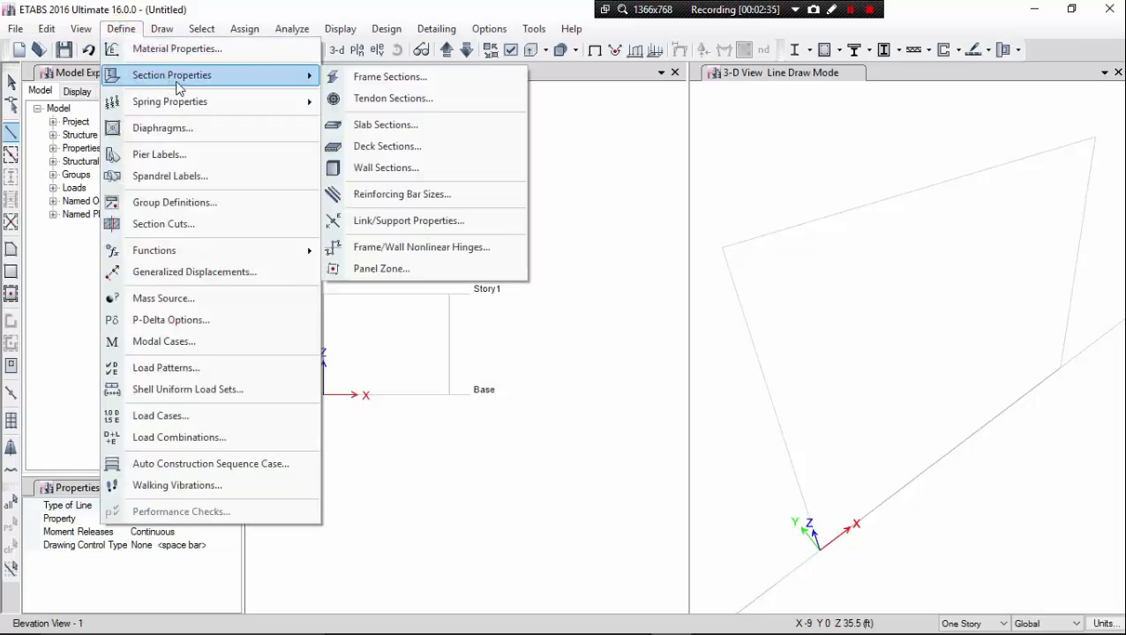
pyautogui.click(247, 53)
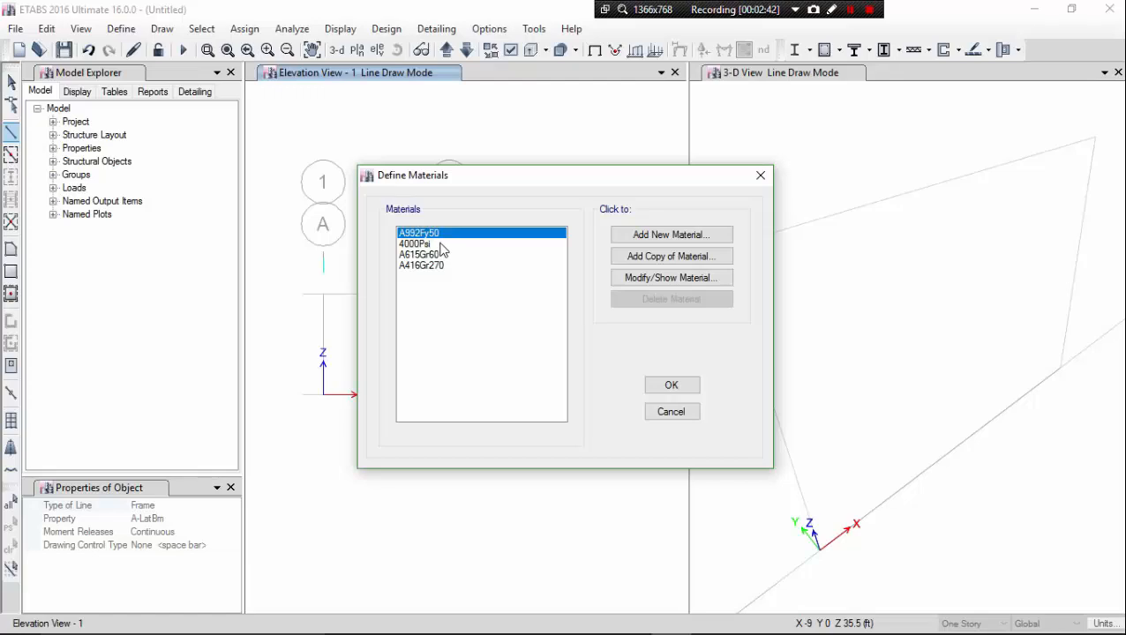
pyautogui.click(441, 245)
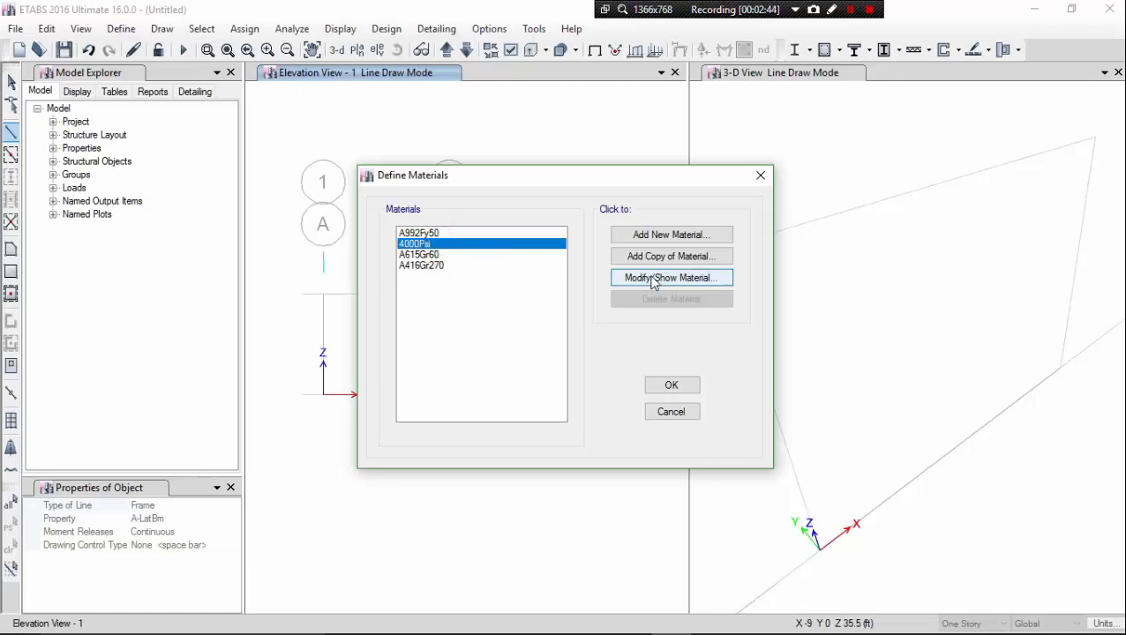
pyautogui.click(654, 279)
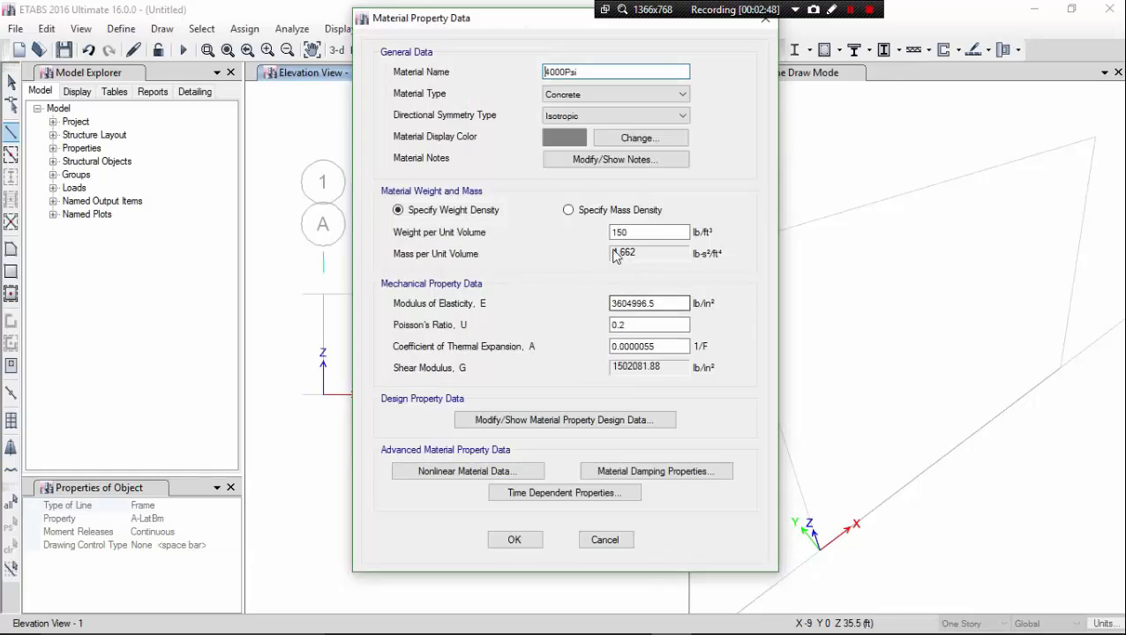
pyautogui.click(664, 233)
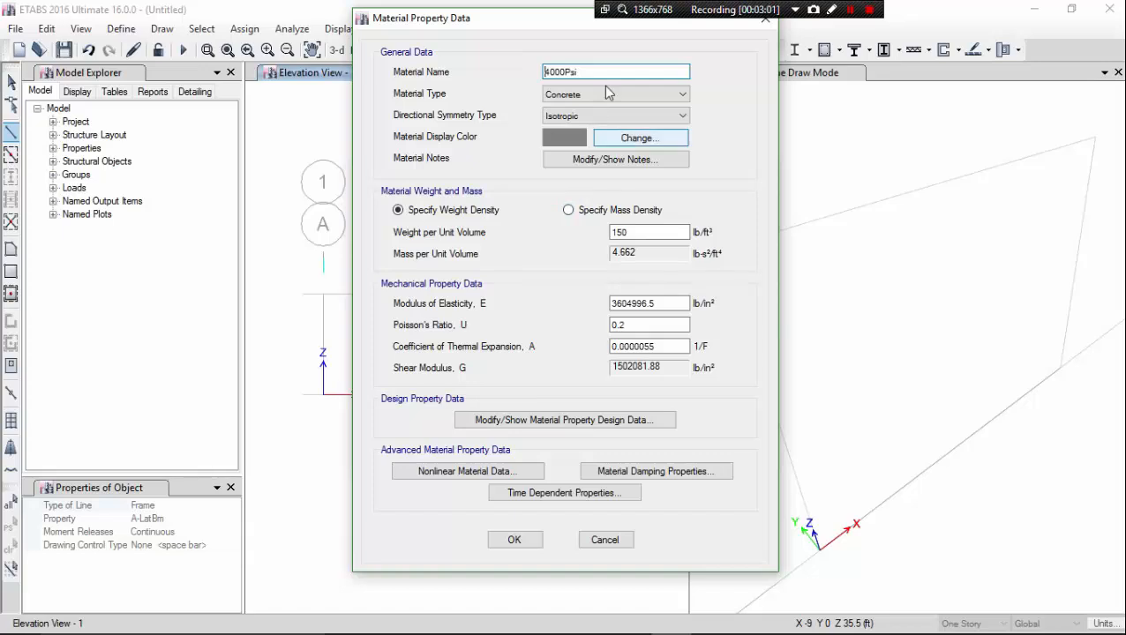
pyautogui.click(608, 540)
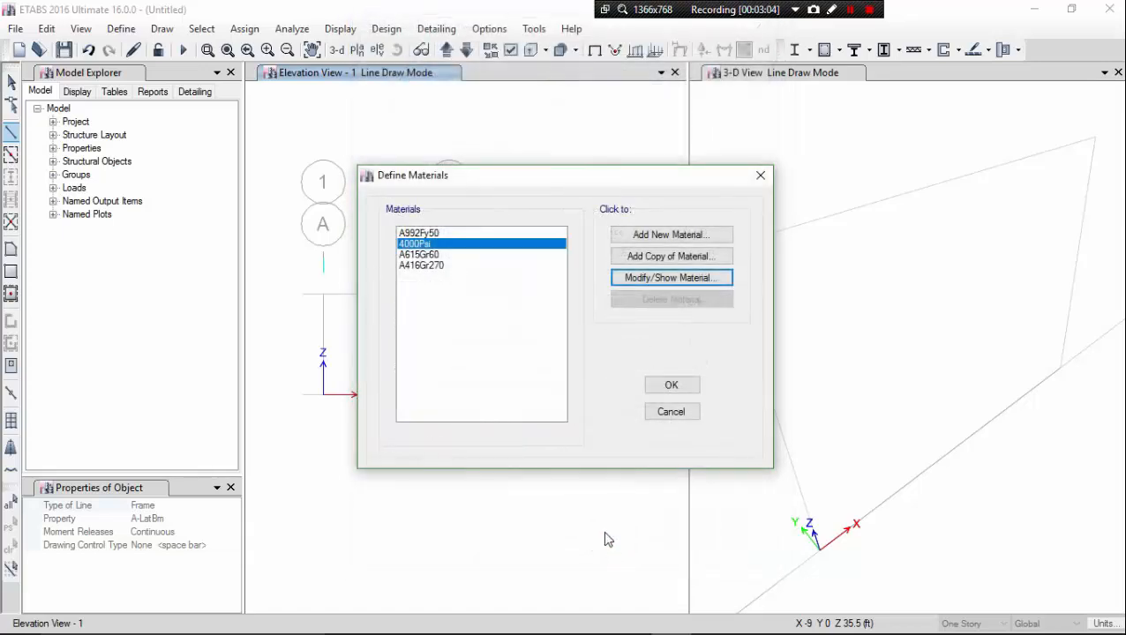
pyautogui.click(685, 412)
# - Delete the predefined frame sections from A-CompBm through SteelCol together from the frame properties list
pyautogui.click(121, 28)
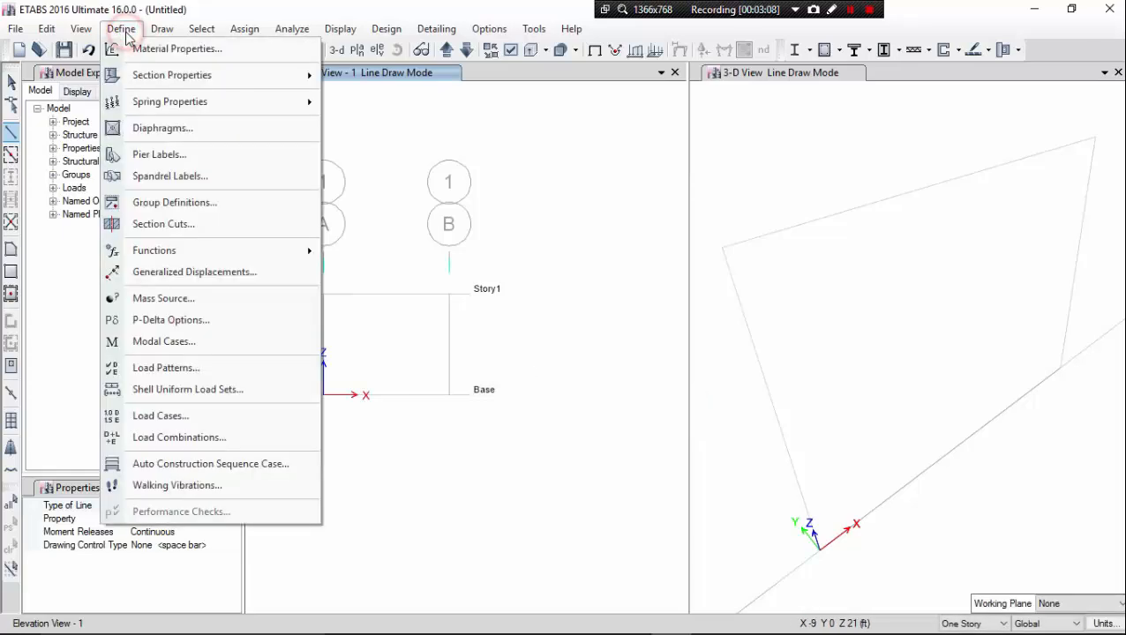
pyautogui.moveTo(218, 82)
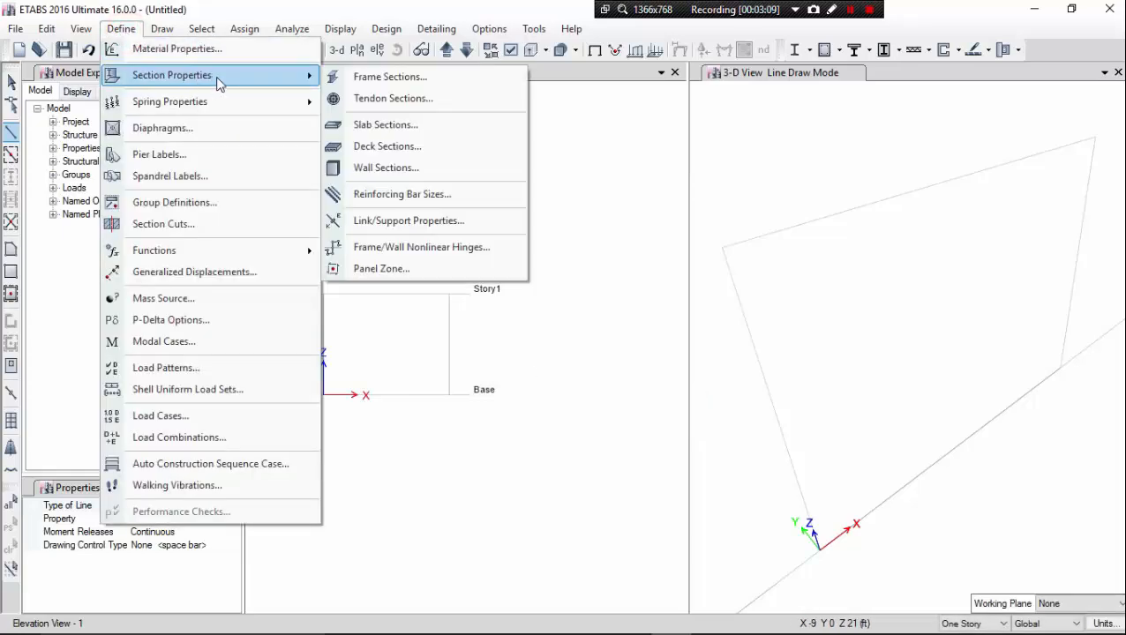
pyautogui.click(368, 82)
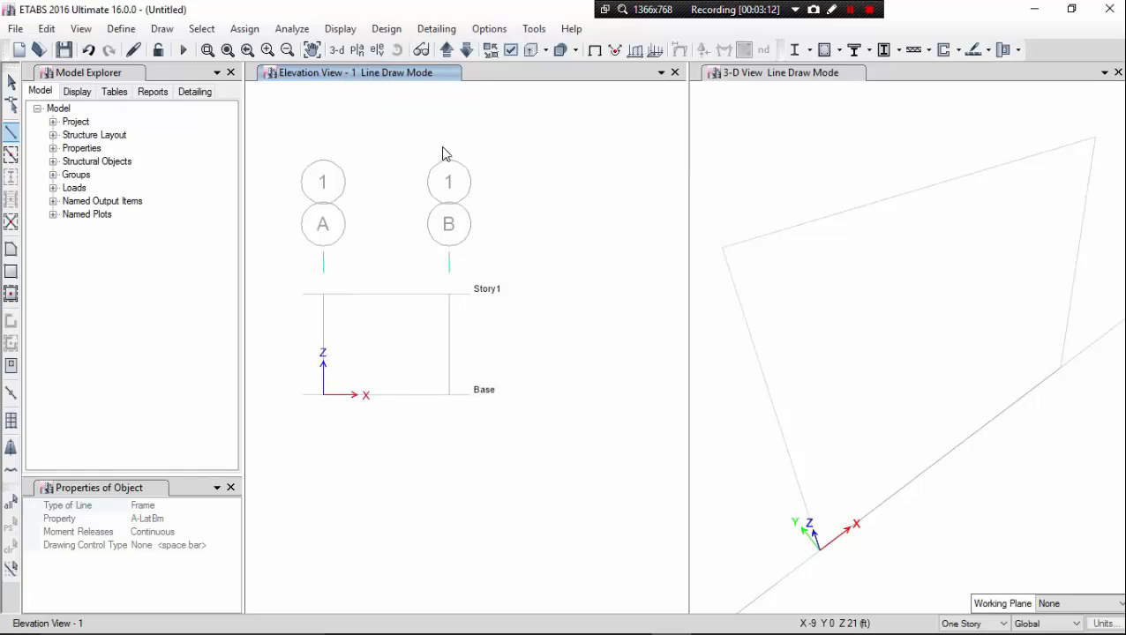
pyautogui.click(446, 289)
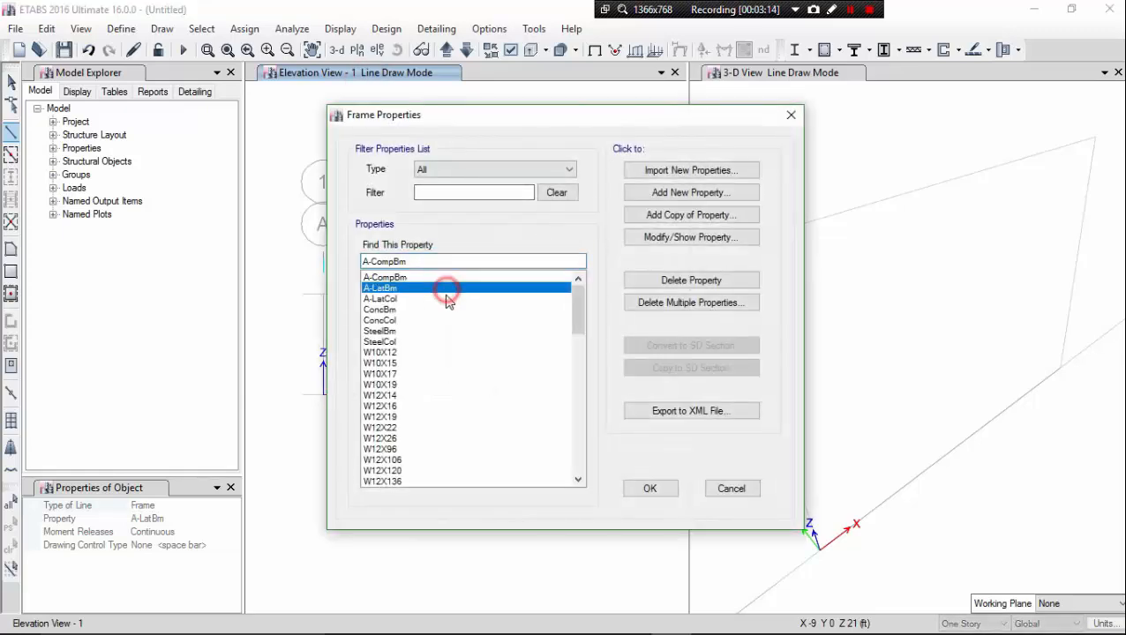
pyautogui.click(459, 287)
pyautogui.click(660, 305)
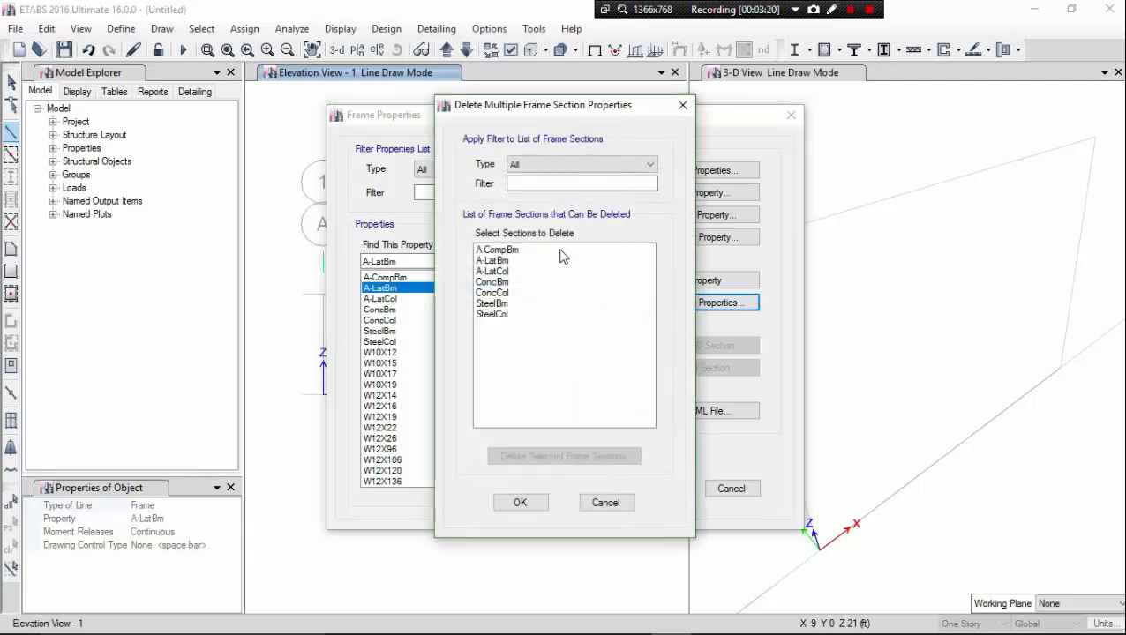
pyautogui.moveTo(560, 253); pyautogui.dragTo(562, 331)
pyautogui.click(550, 456)
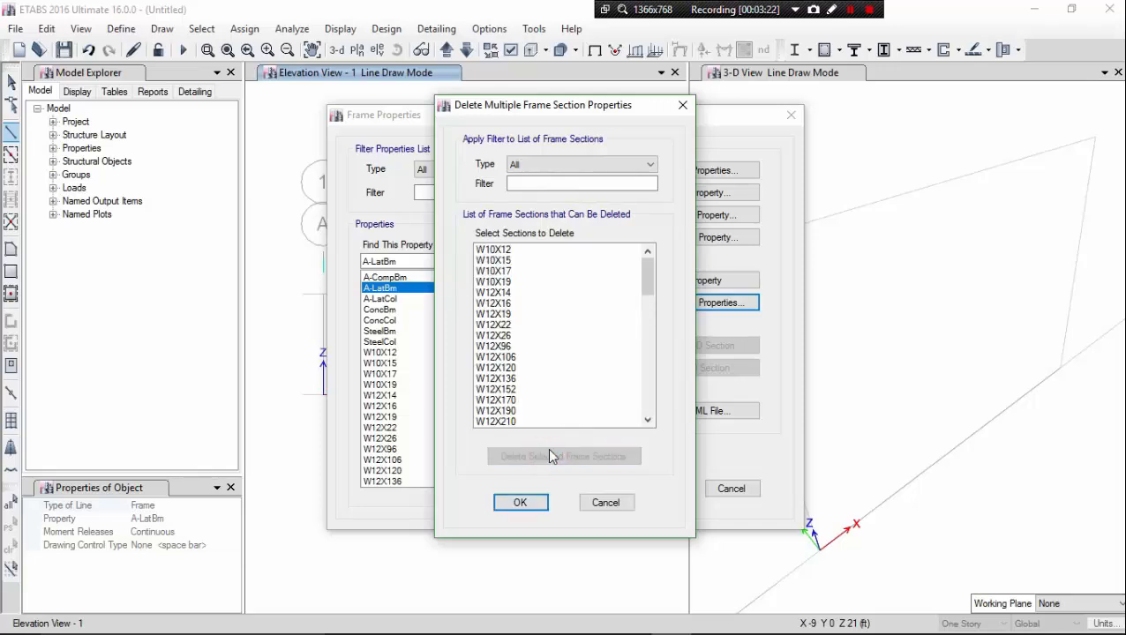
# - Delete the remaining W-shape frame sections, leaving only W10X12 in the frame properties list
pyautogui.moveTo(532, 251); pyautogui.dragTo(550, 475)
pyautogui.click(554, 456)
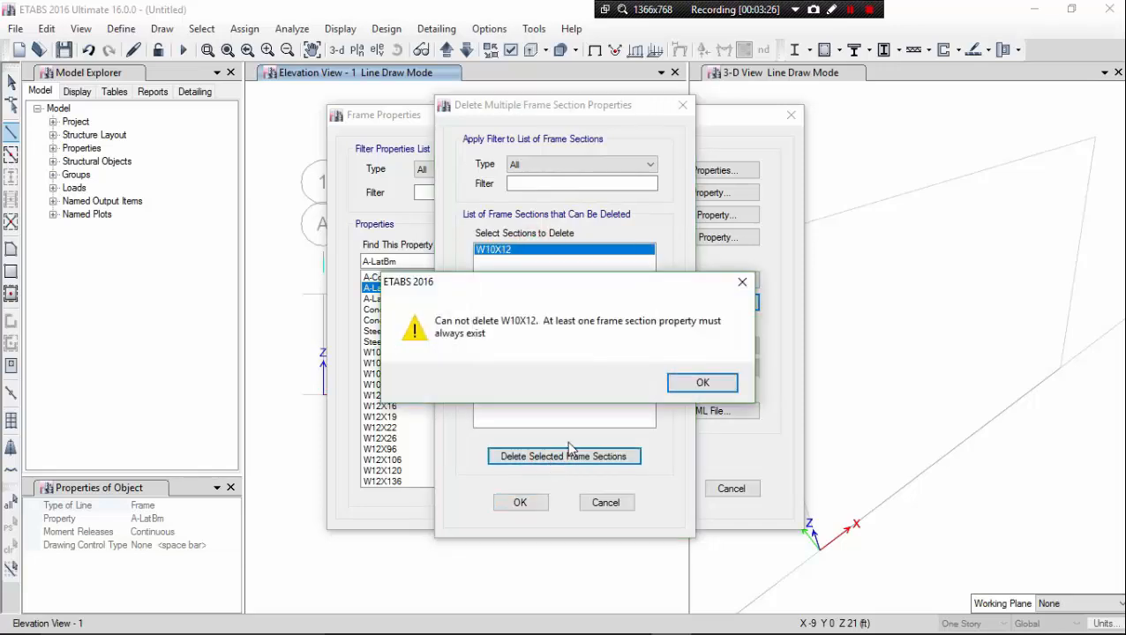
pyautogui.click(674, 383)
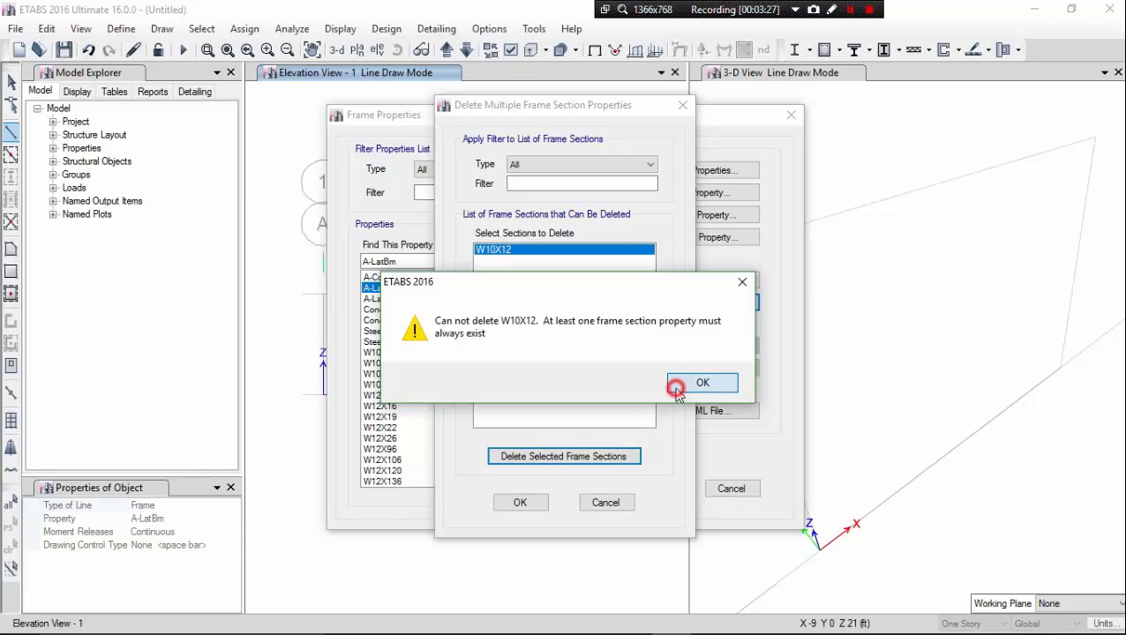
pyautogui.click(530, 502)
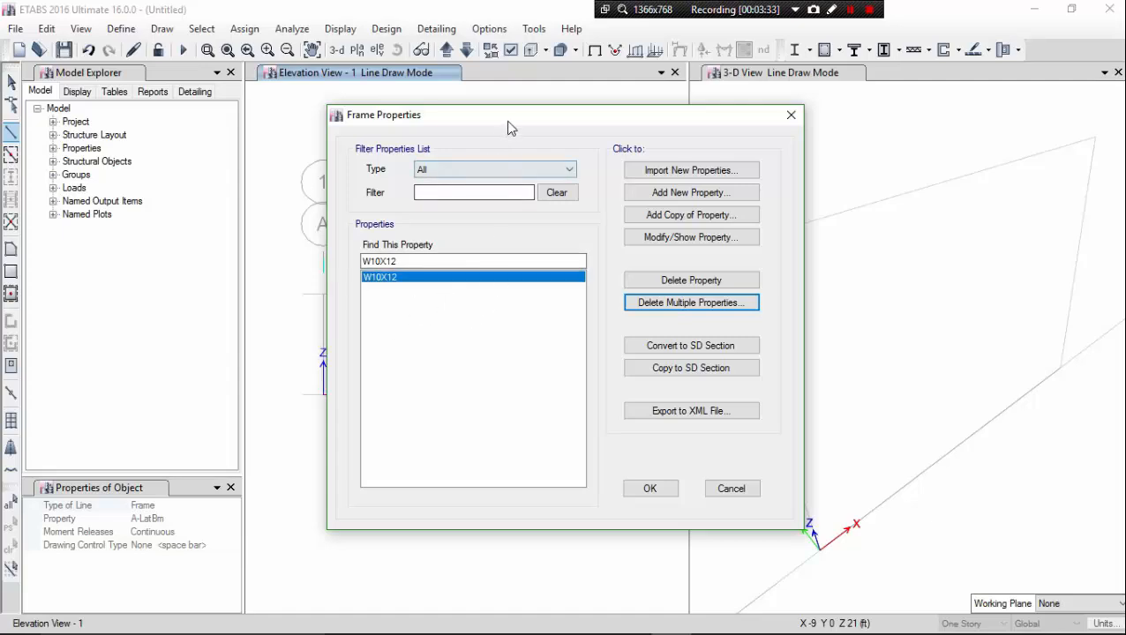
# - Add a new Concrete Rectangular frame section and name it b
pyautogui.moveTo(510, 120); pyautogui.dragTo(552, 130)
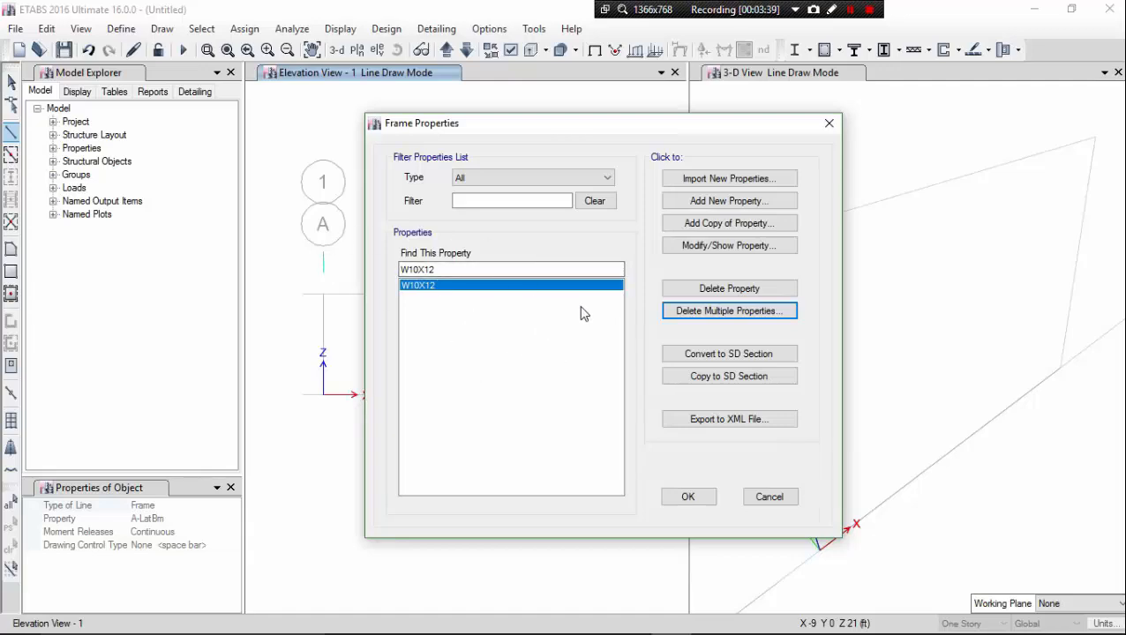
pyautogui.click(751, 202)
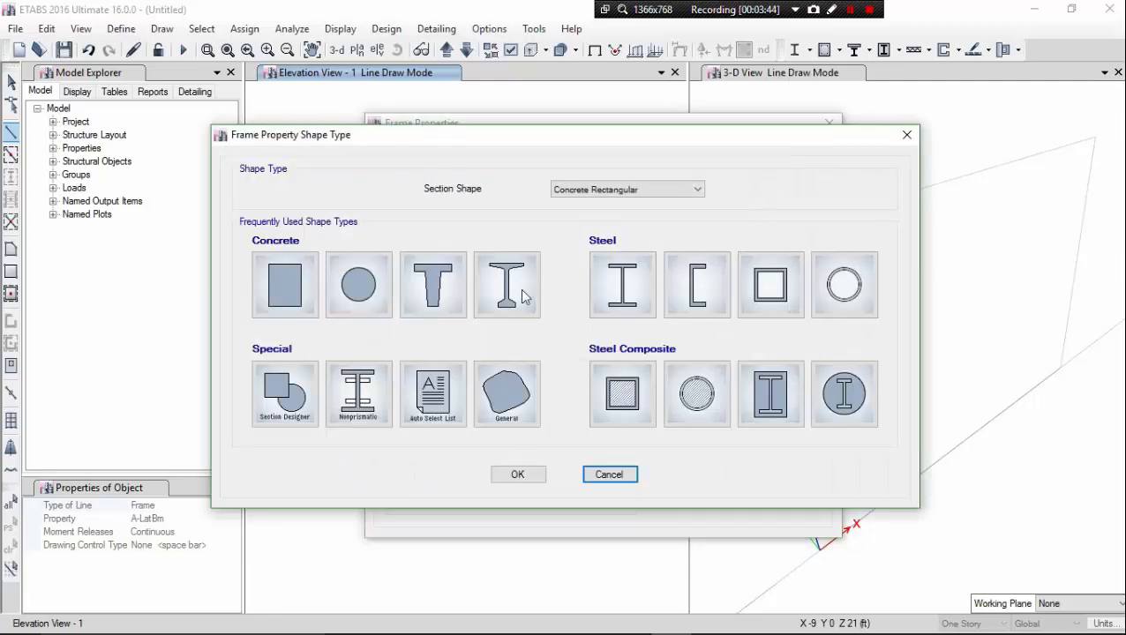
pyautogui.click(298, 293)
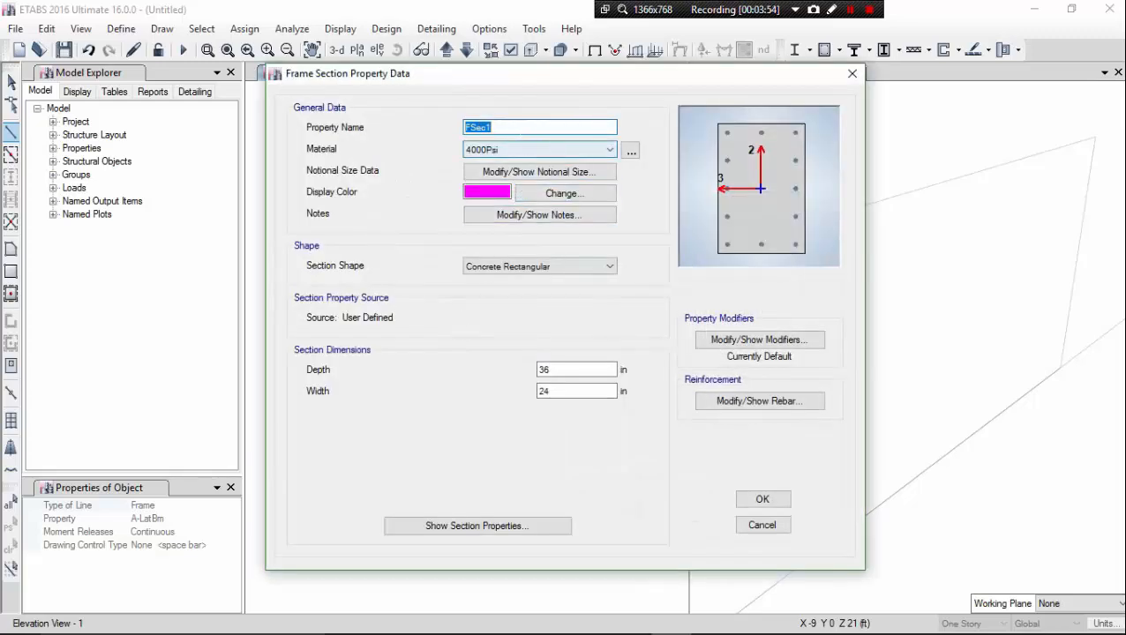
pyautogui.moveTo(514, 127); pyautogui.dragTo(445, 133)
pyautogui.write('b')
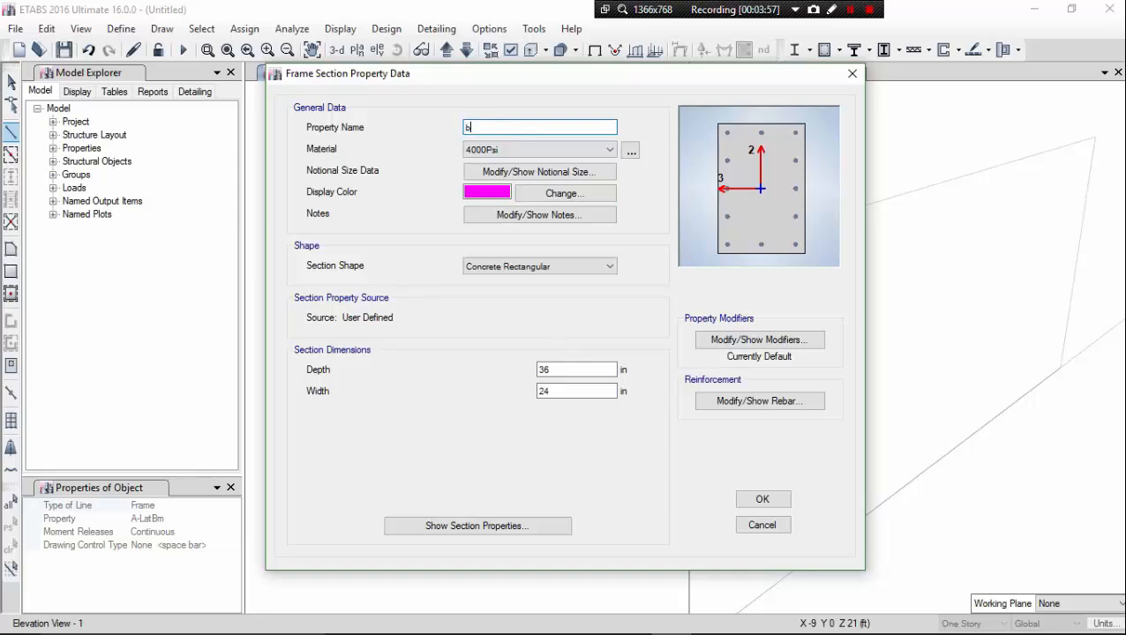
# - Set the depth and width of section b to 1 in each
pyautogui.doubleClick(584, 369)
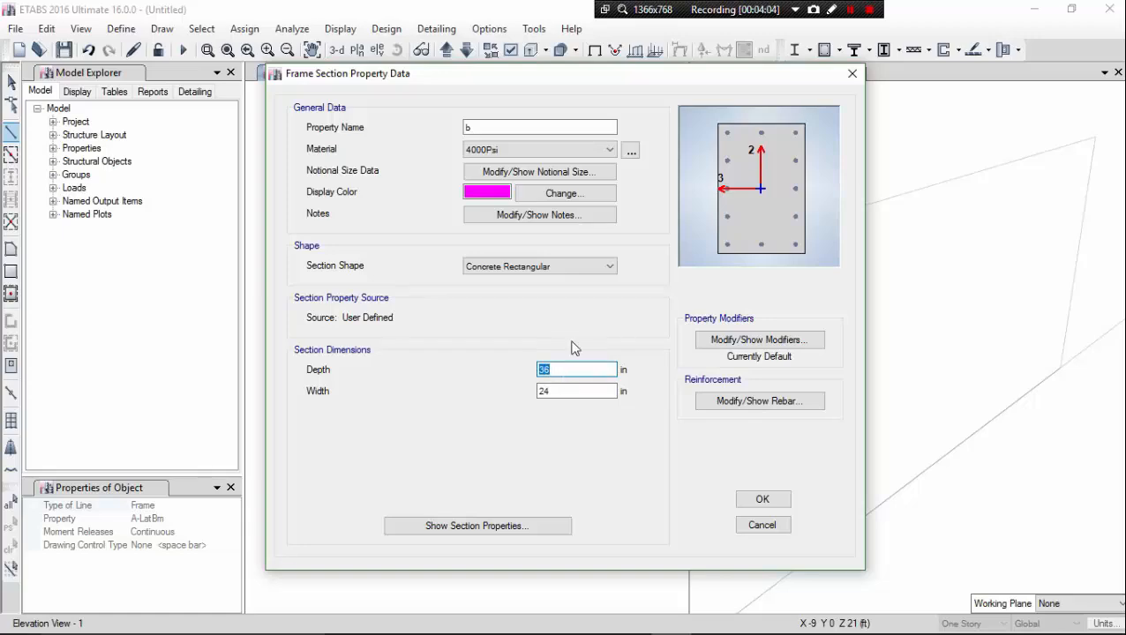
pyautogui.moveTo(543, 82); pyautogui.dragTo(697, 151)
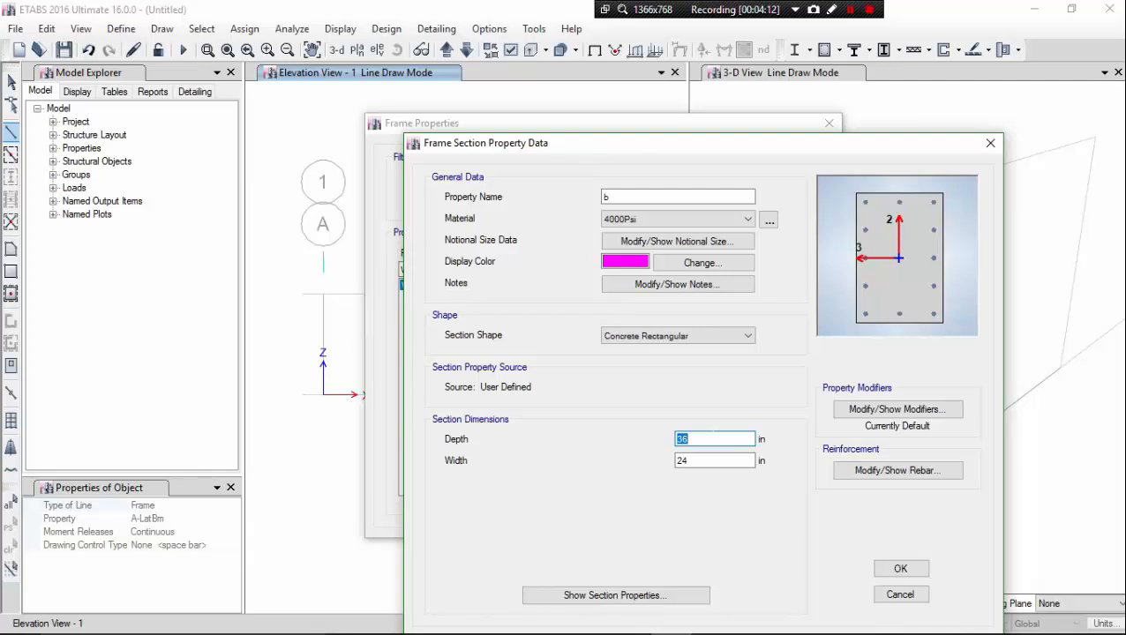
pyautogui.click(696, 461)
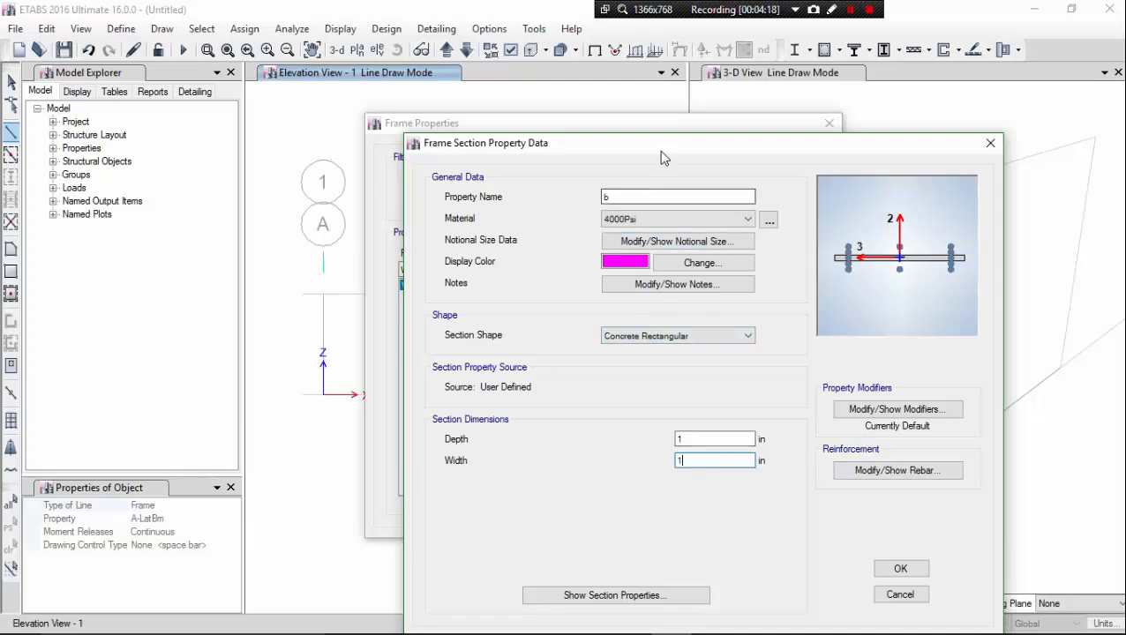
pyautogui.moveTo(661, 153); pyautogui.dragTo(595, 165)
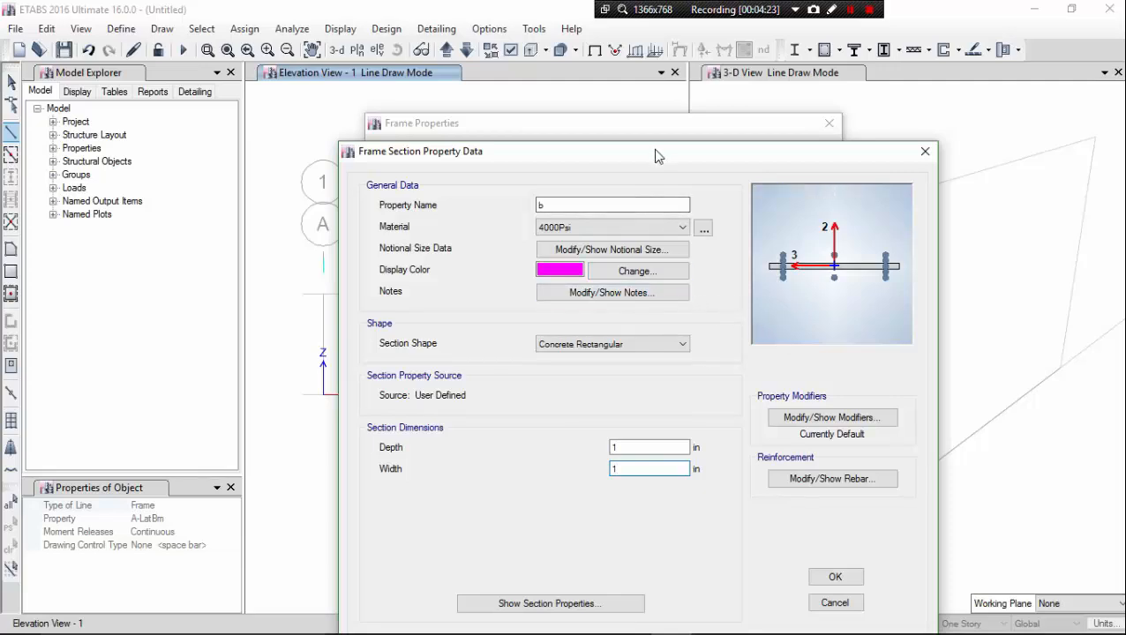
pyautogui.moveTo(655, 150); pyautogui.dragTo(626, 131)
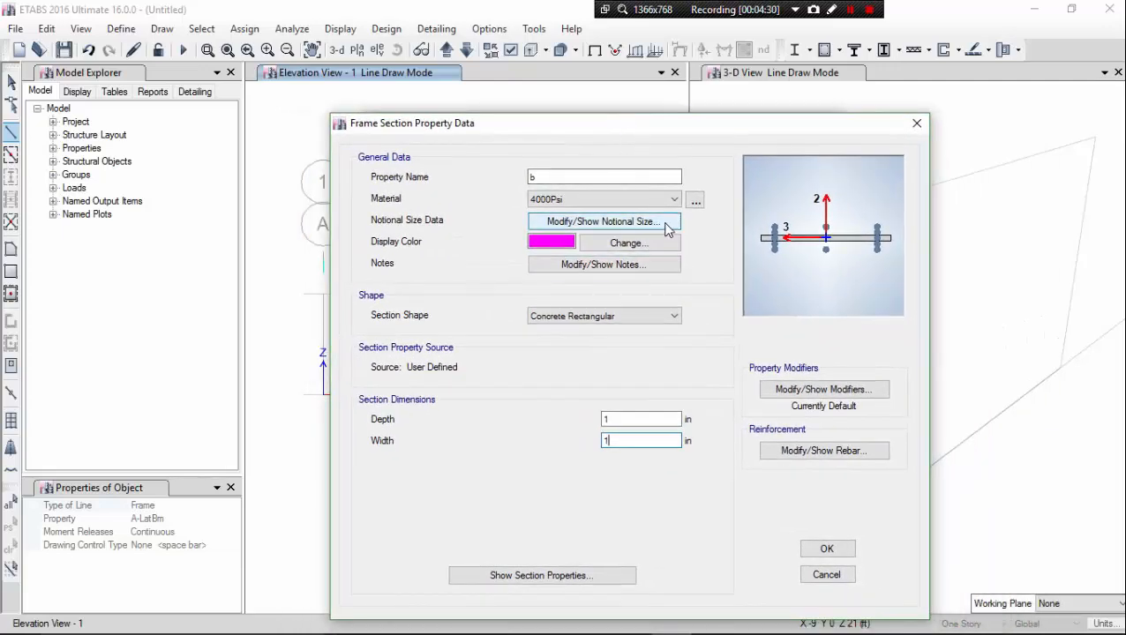
# - Set the reinforcement design type of section b to M3 Design Only (Beam) and save the frame properties
pyautogui.click(808, 452)
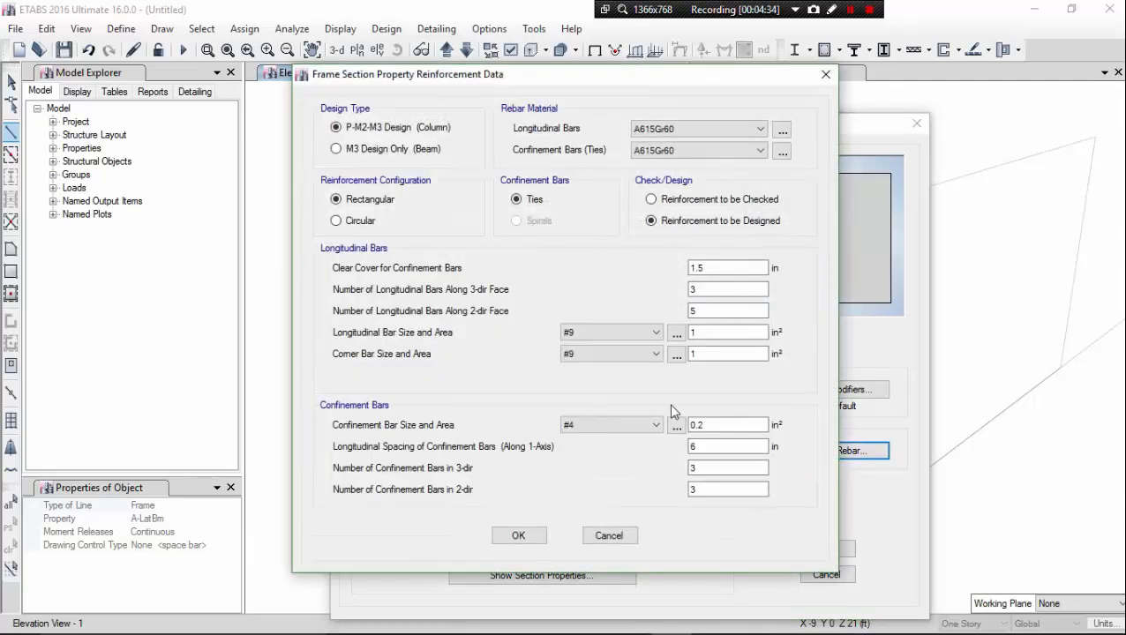
pyautogui.click(337, 150)
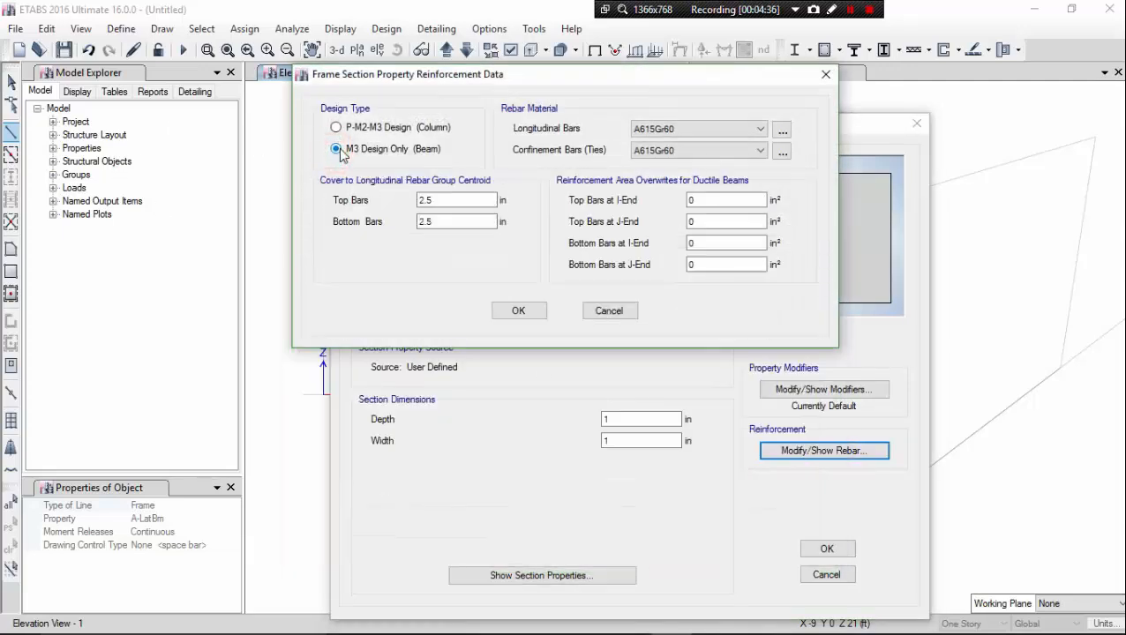
pyautogui.click(517, 311)
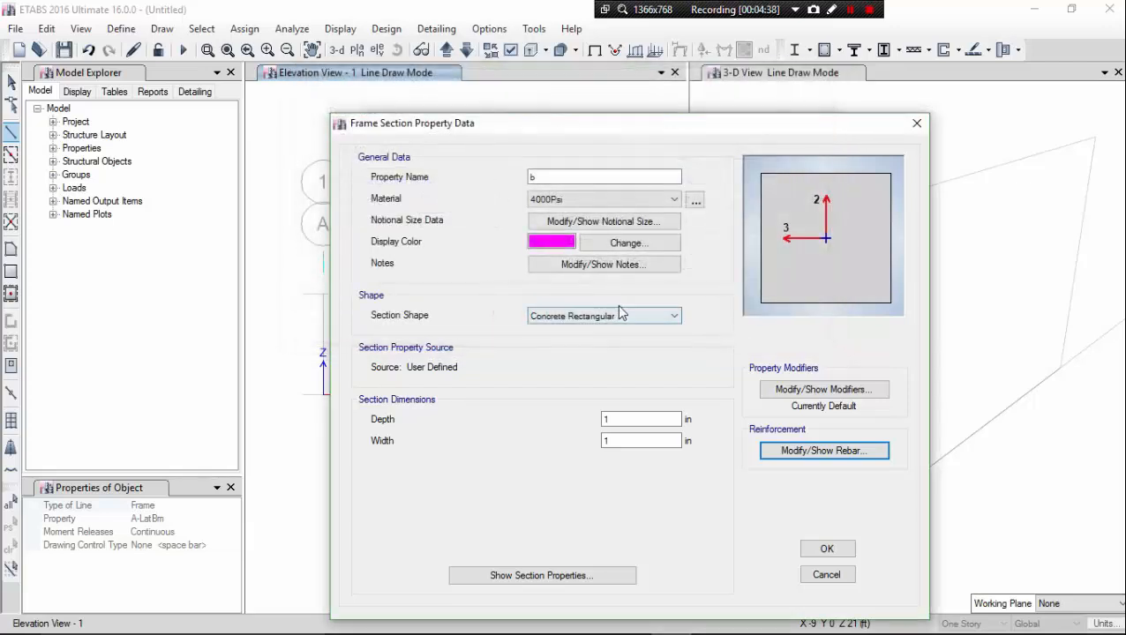
pyautogui.doubleClick(652, 177)
pyautogui.write('b')
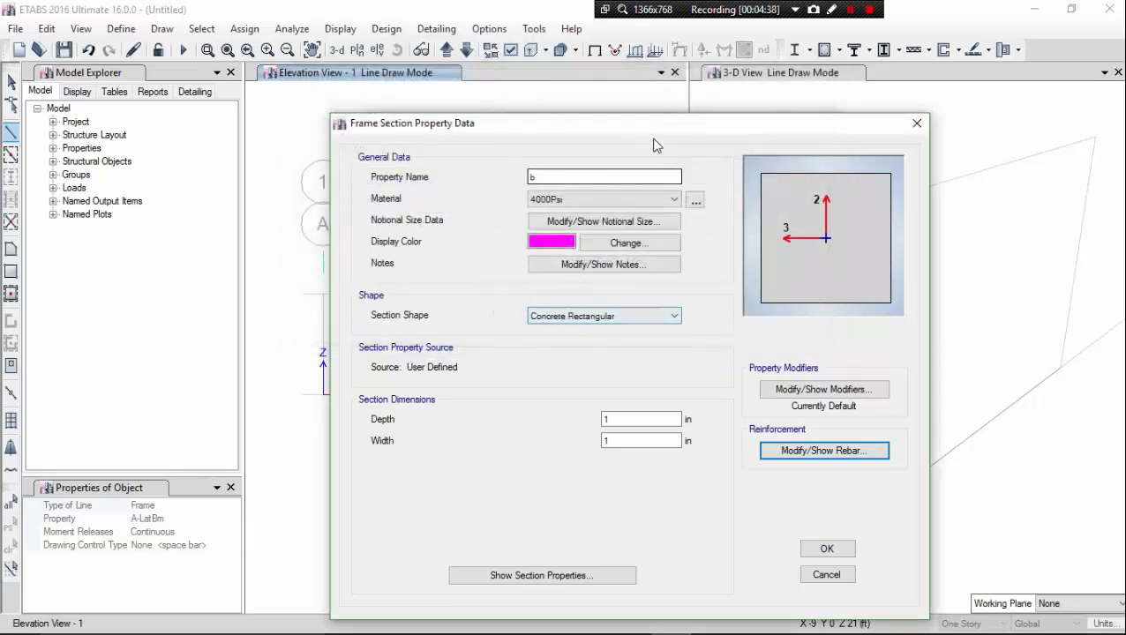
pyautogui.click(827, 550)
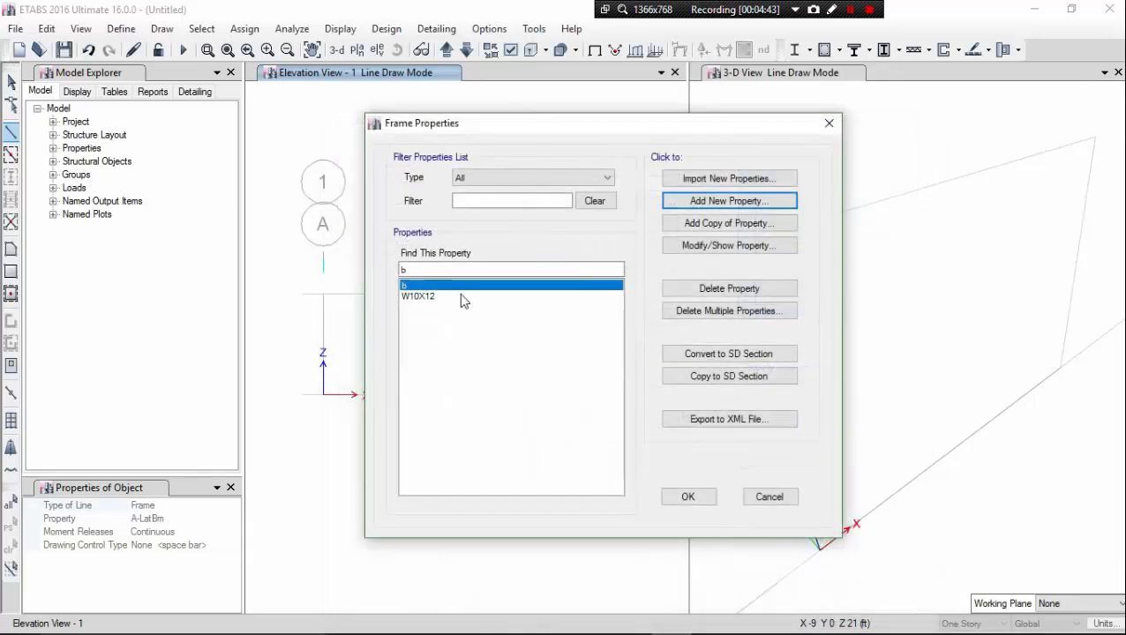
pyautogui.click(675, 496)
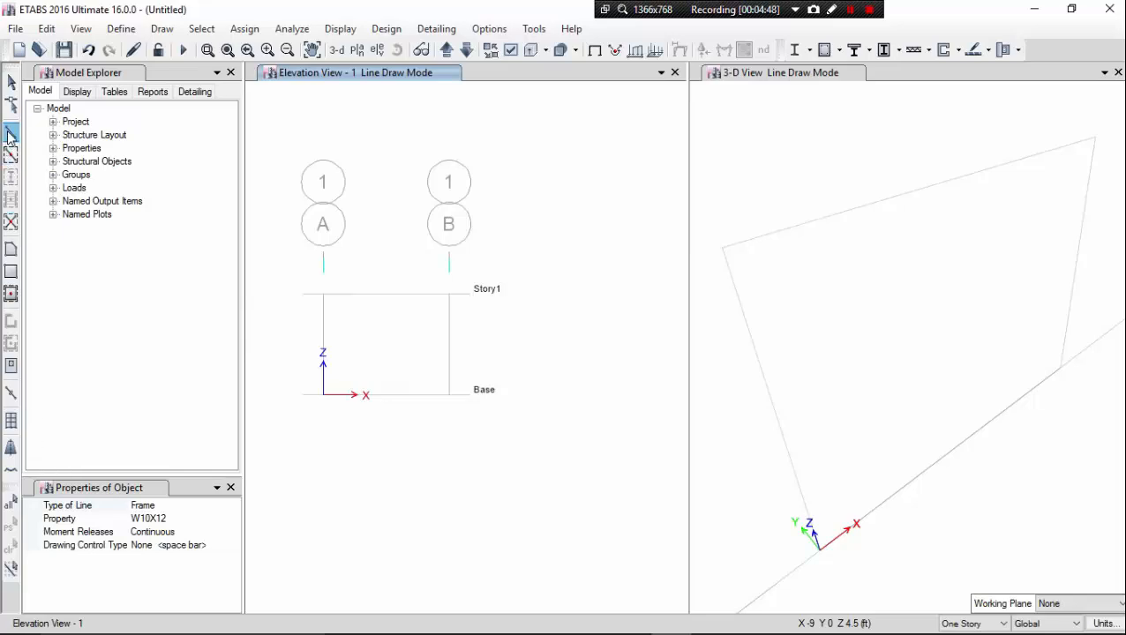
# - Draw a frame line with section b along Story1 from grid A to grid B in the elevation
pyautogui.click(214, 519)
pyautogui.click(234, 520)
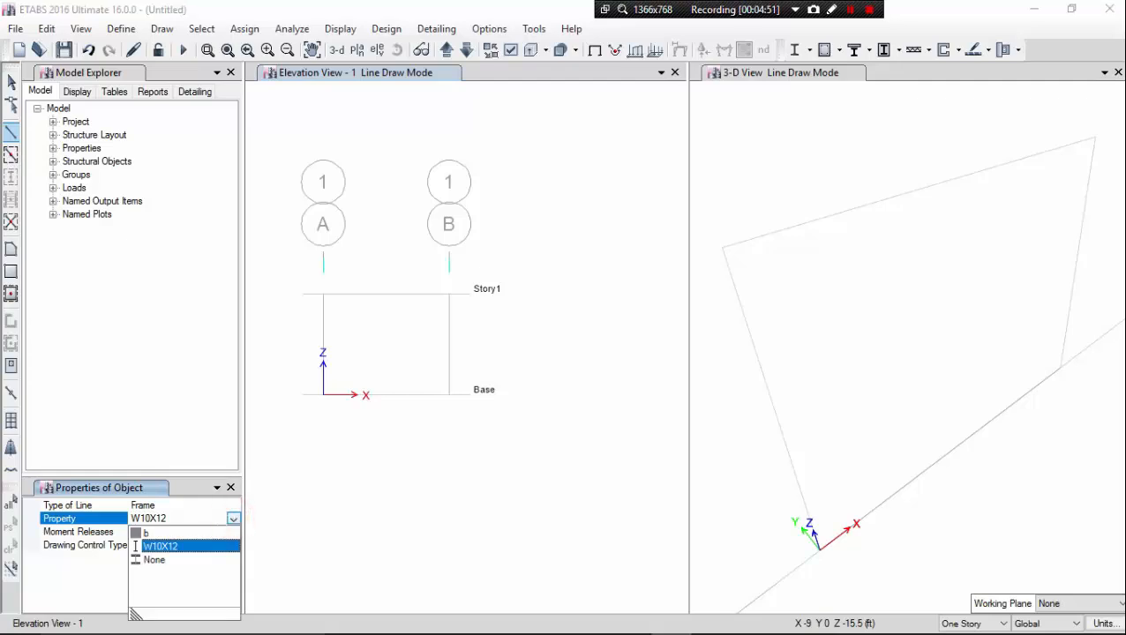
pyautogui.click(203, 533)
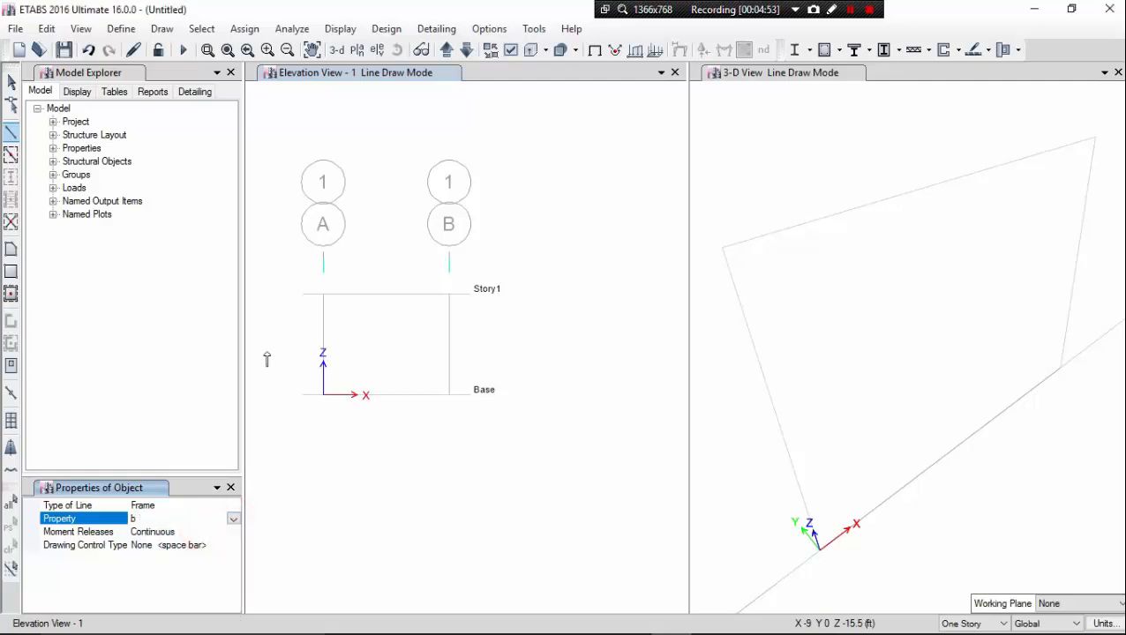
pyautogui.click(322, 295)
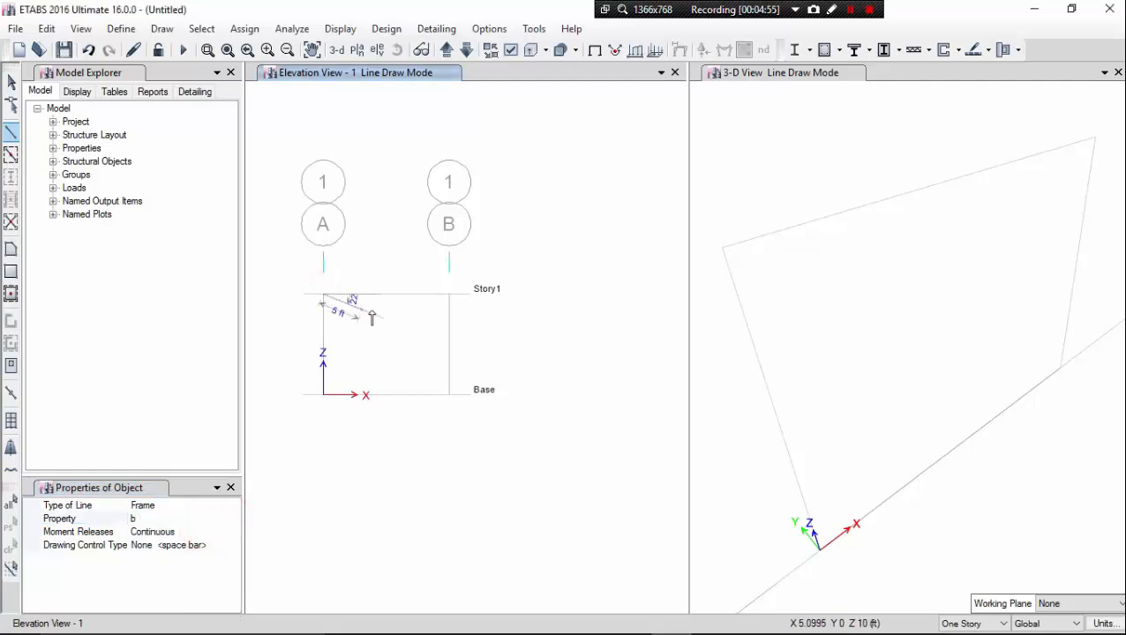
pyautogui.doubleClick(449, 296)
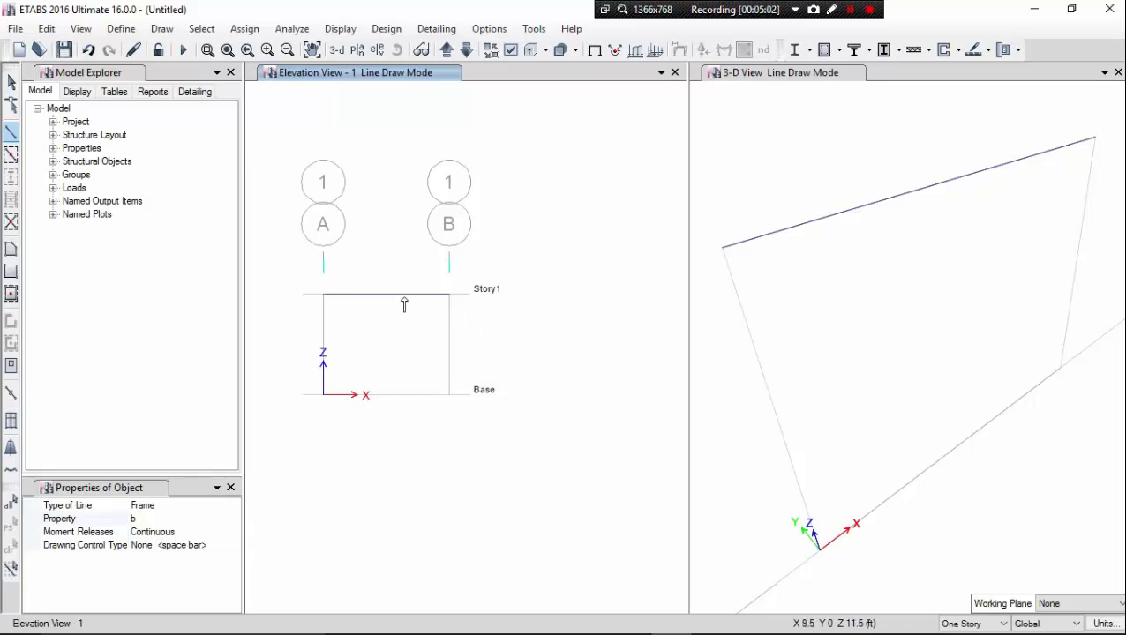
pyautogui.scroll(3, 405, 304)
pyautogui.scroll(-3, 405, 305)
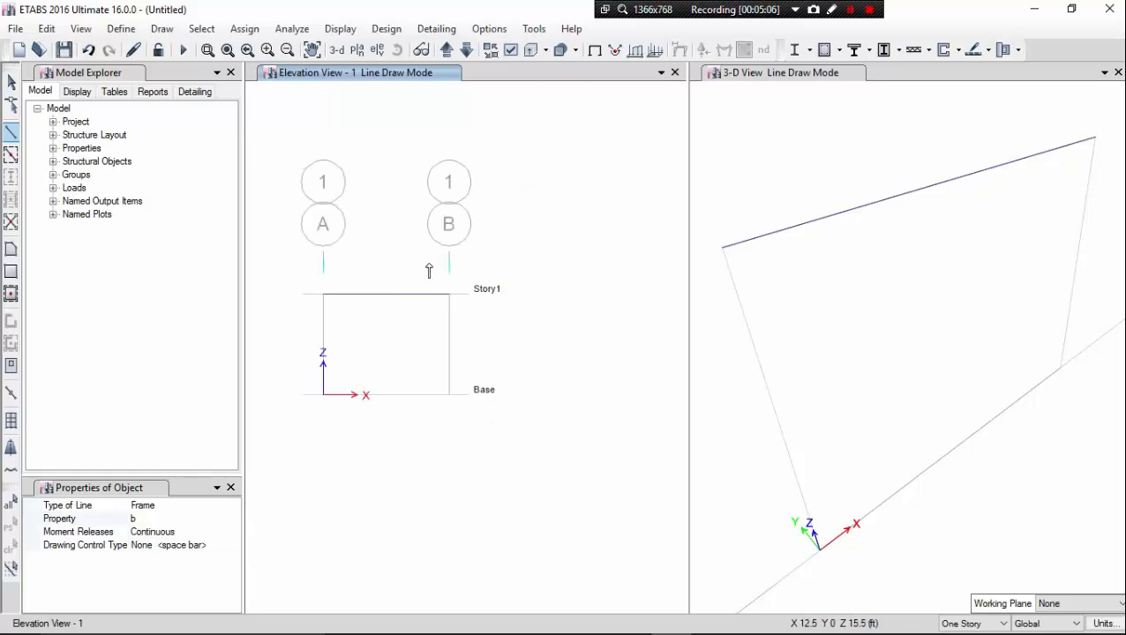
pyautogui.press('Escape')
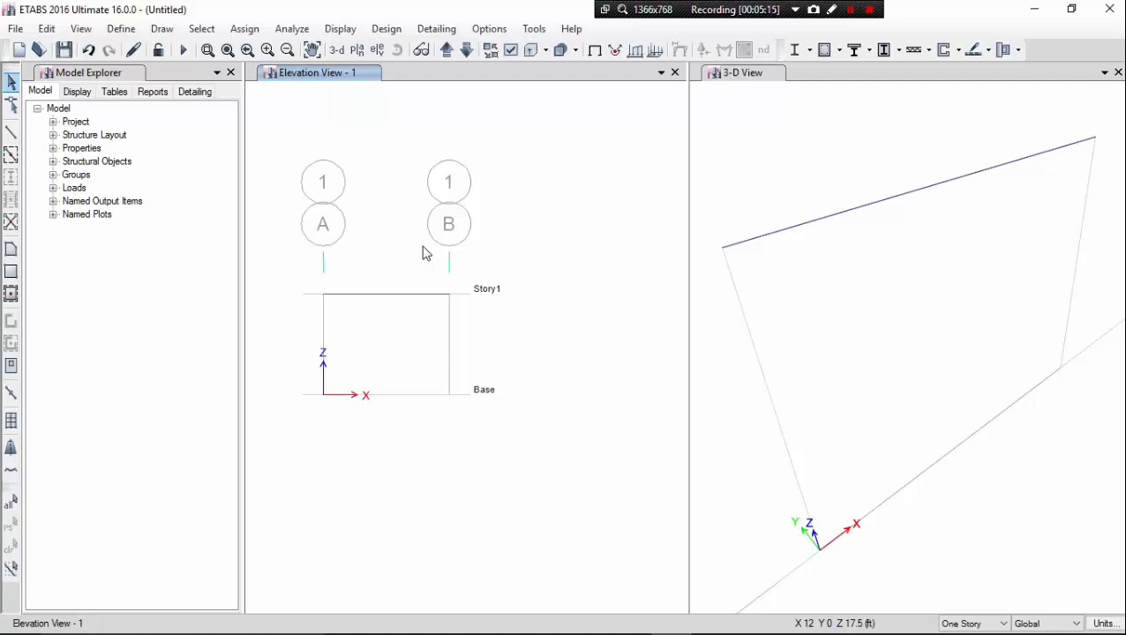
# - Assign a uniform distributed gravity load of 3 kip/ft in the Live load pattern to the Story1 beam
pyautogui.click(391, 297)
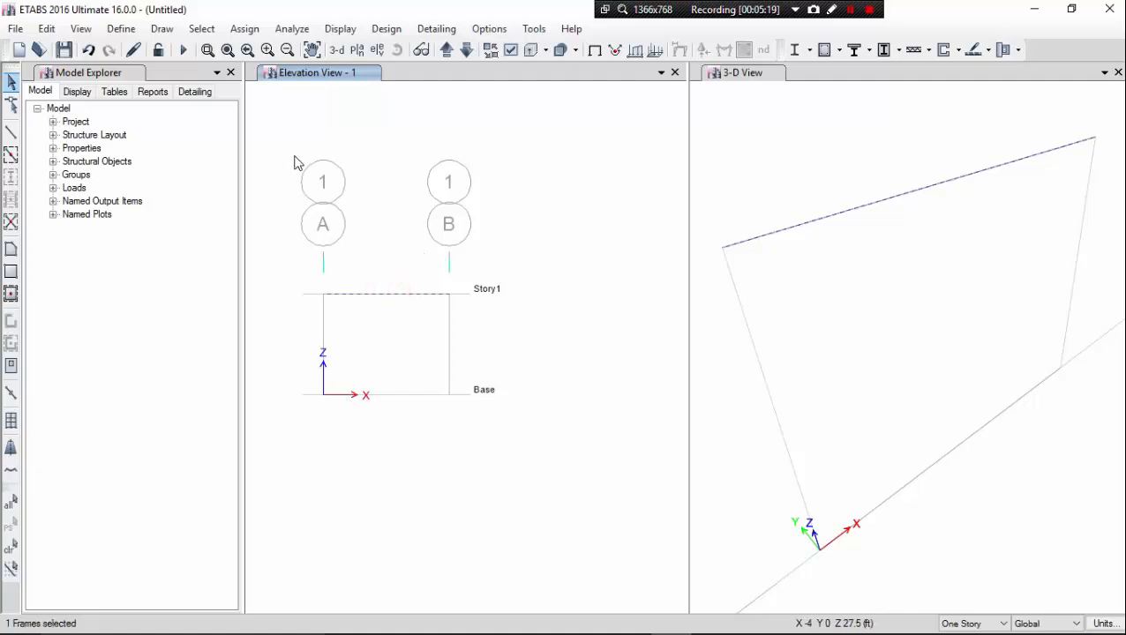
pyautogui.click(240, 30)
pyautogui.moveTo(360, 175)
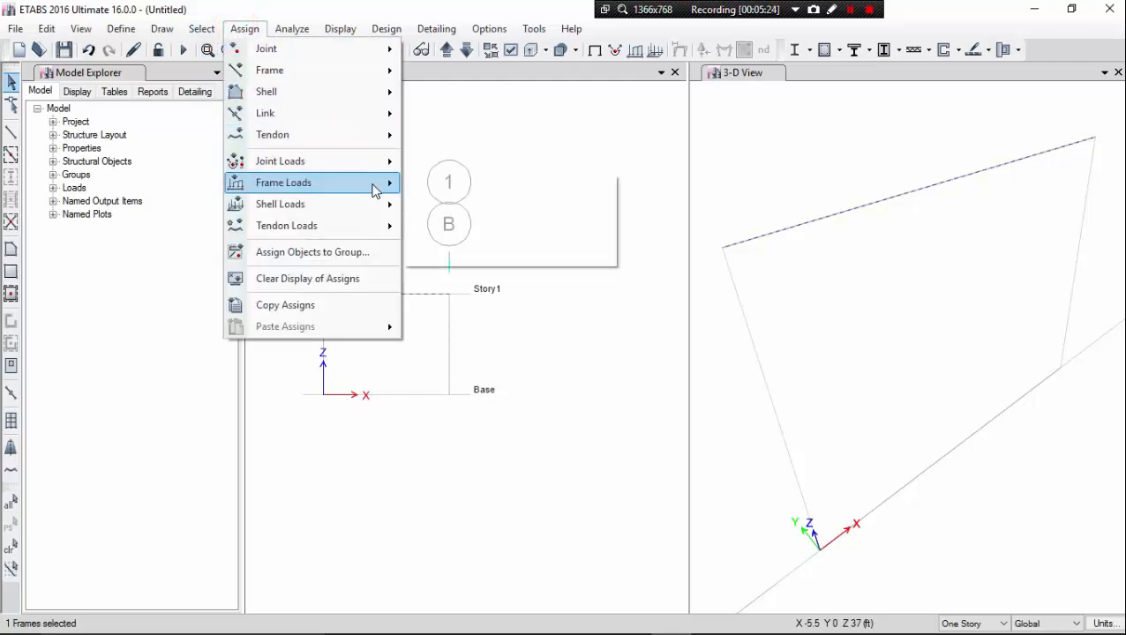
pyautogui.click(461, 206)
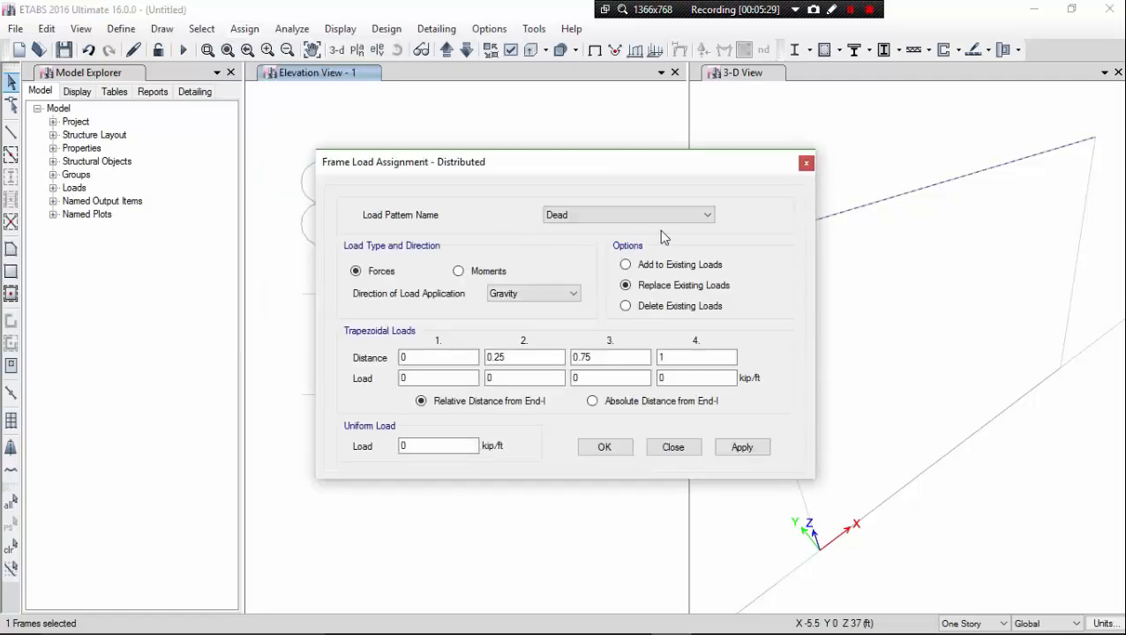
pyautogui.click(691, 217)
pyautogui.click(671, 241)
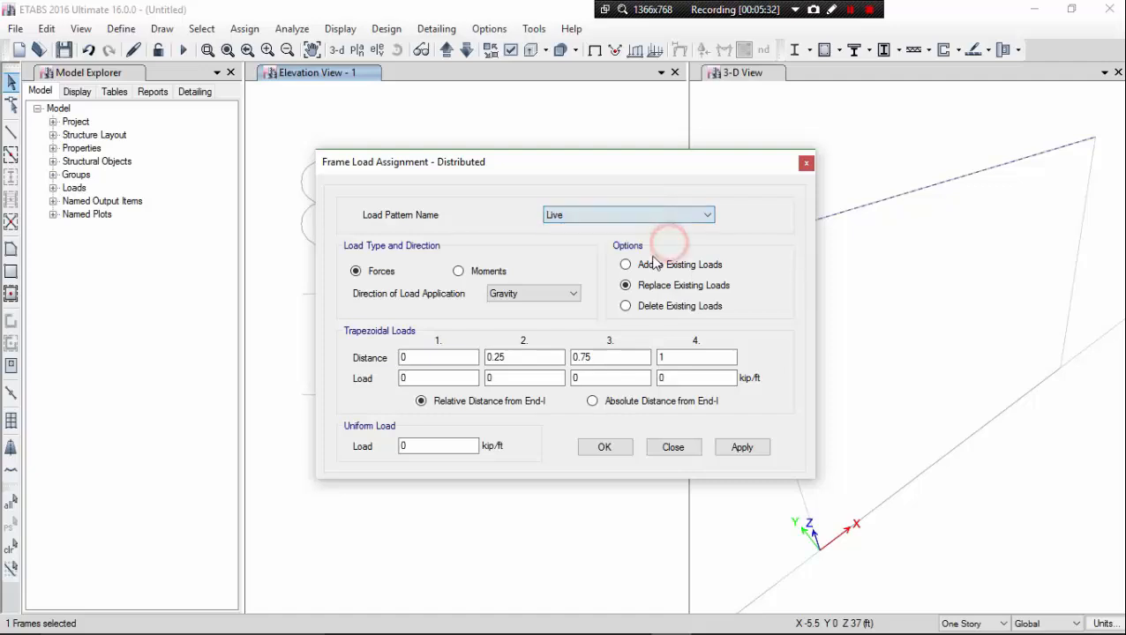
pyautogui.click(452, 446)
pyautogui.doubleClick(453, 446)
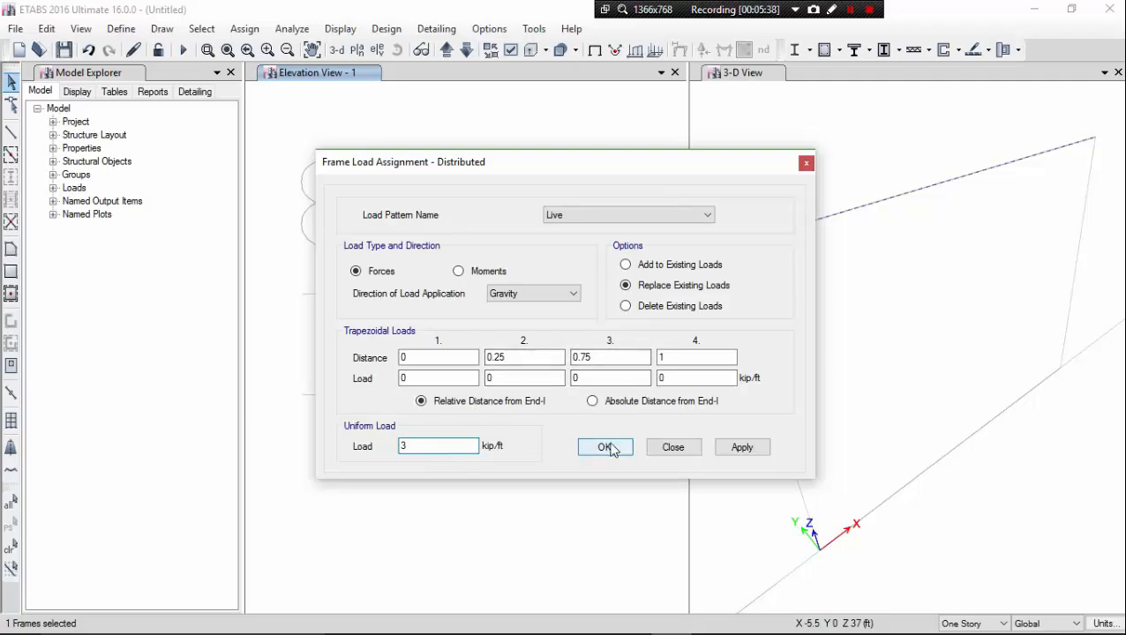
pyautogui.click(741, 447)
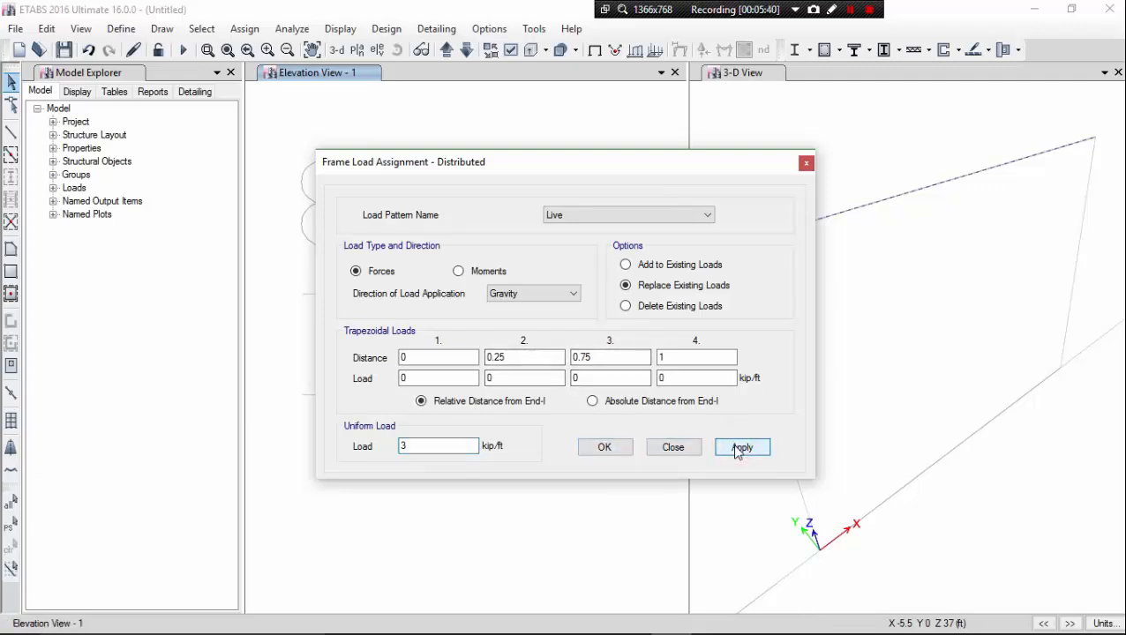
pyautogui.click(615, 446)
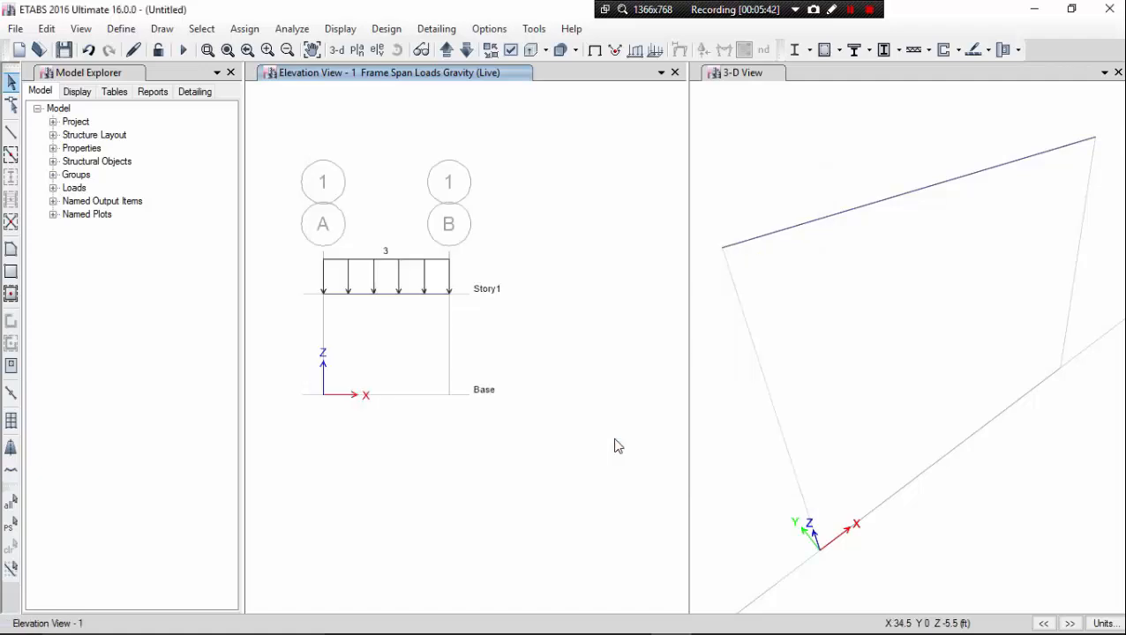
# - Assign a pinned restraint, fixing translation in X, Y and Z, to the beam's joint at grid A
pyautogui.click(324, 297)
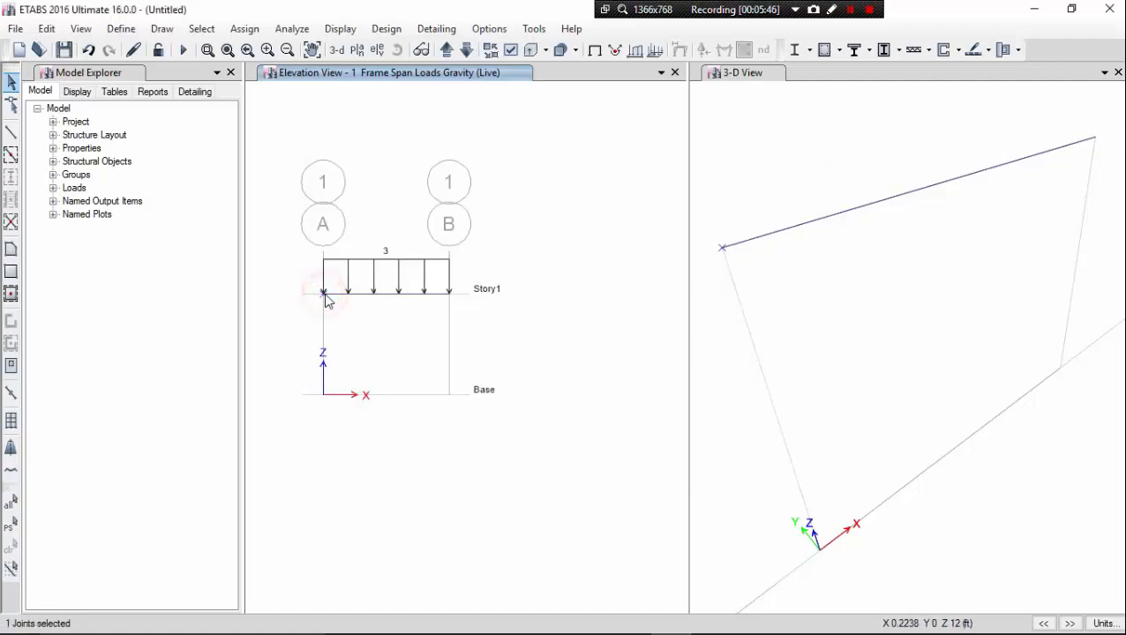
pyautogui.click(245, 29)
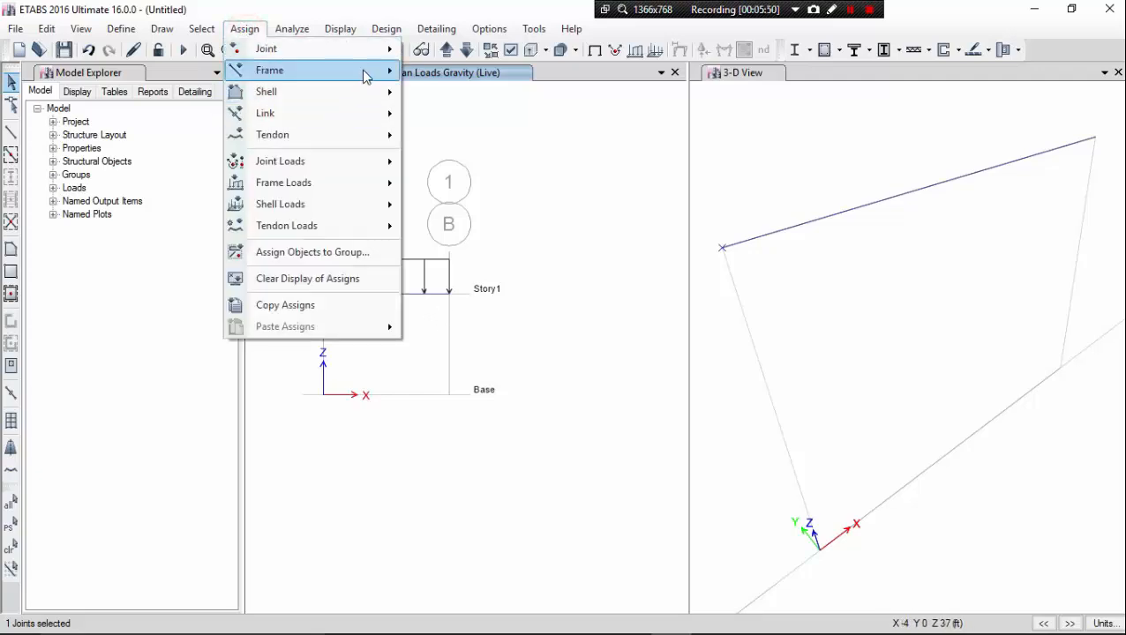
pyautogui.moveTo(369, 74)
pyautogui.moveTo(386, 56)
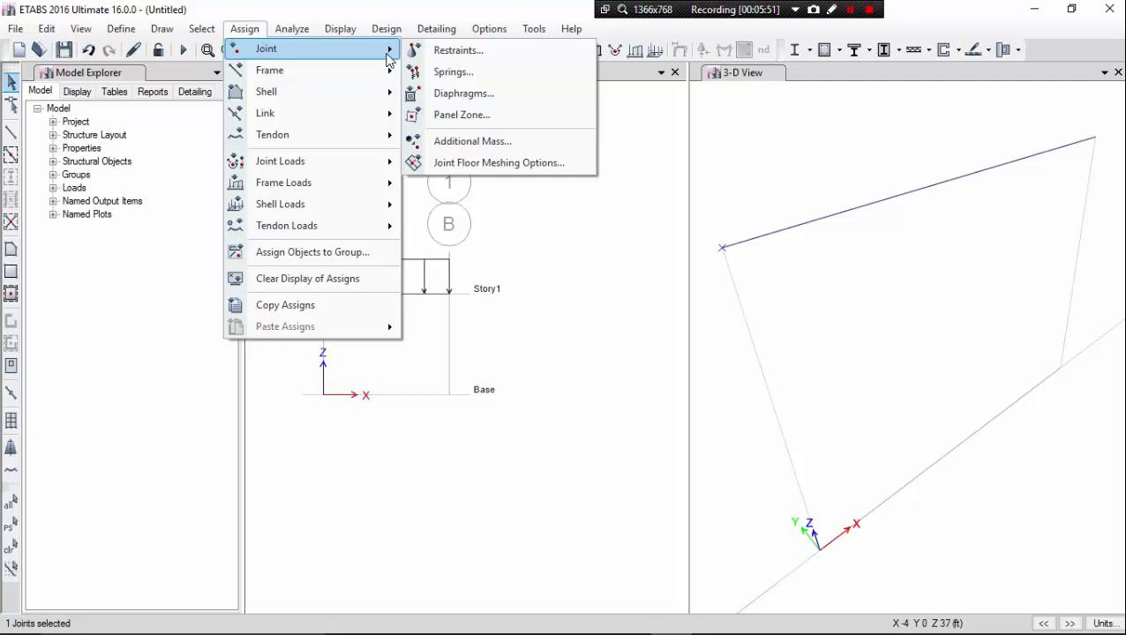
pyautogui.click(435, 53)
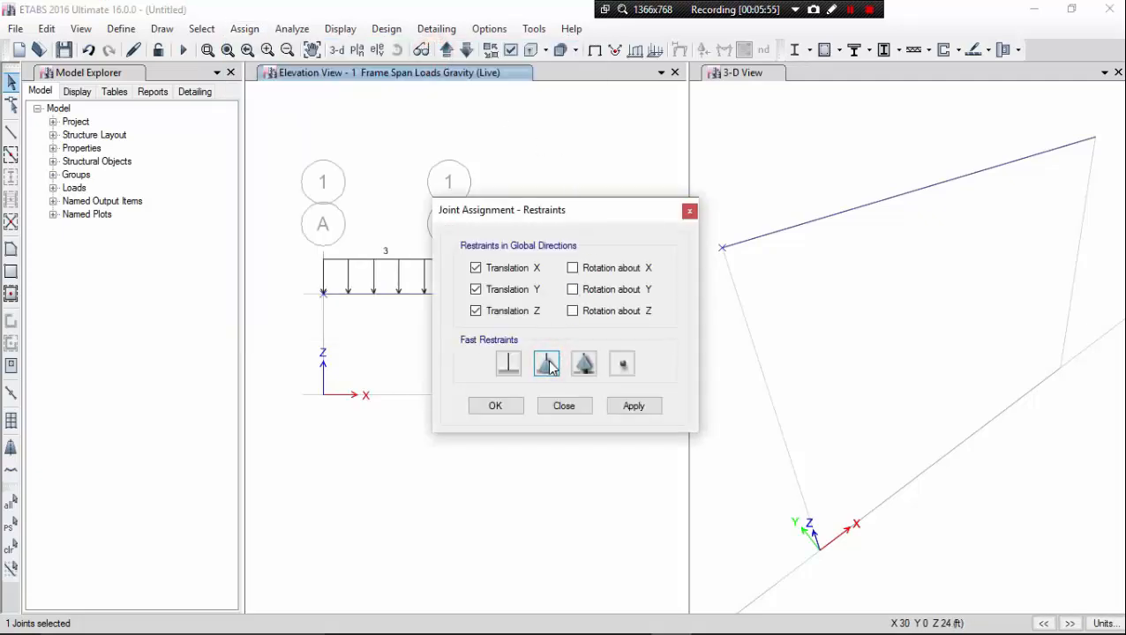
pyautogui.click(645, 406)
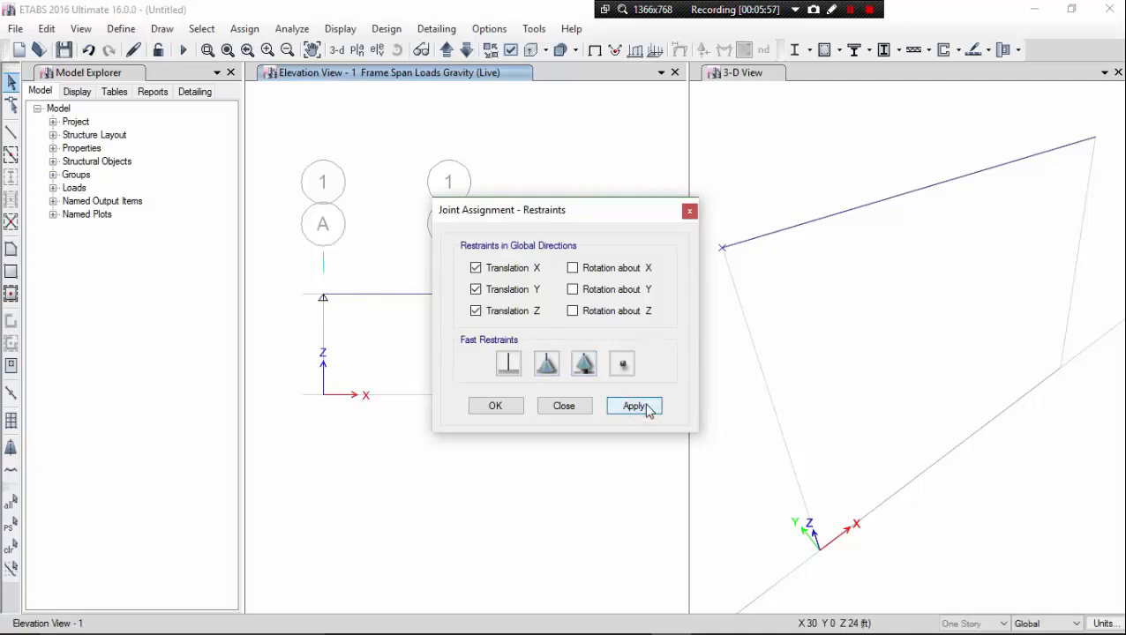
# - Assign a roller restraint, fixing only translation in Z, to the beam's joint at grid B
pyautogui.moveTo(593, 216); pyautogui.dragTo(839, 229)
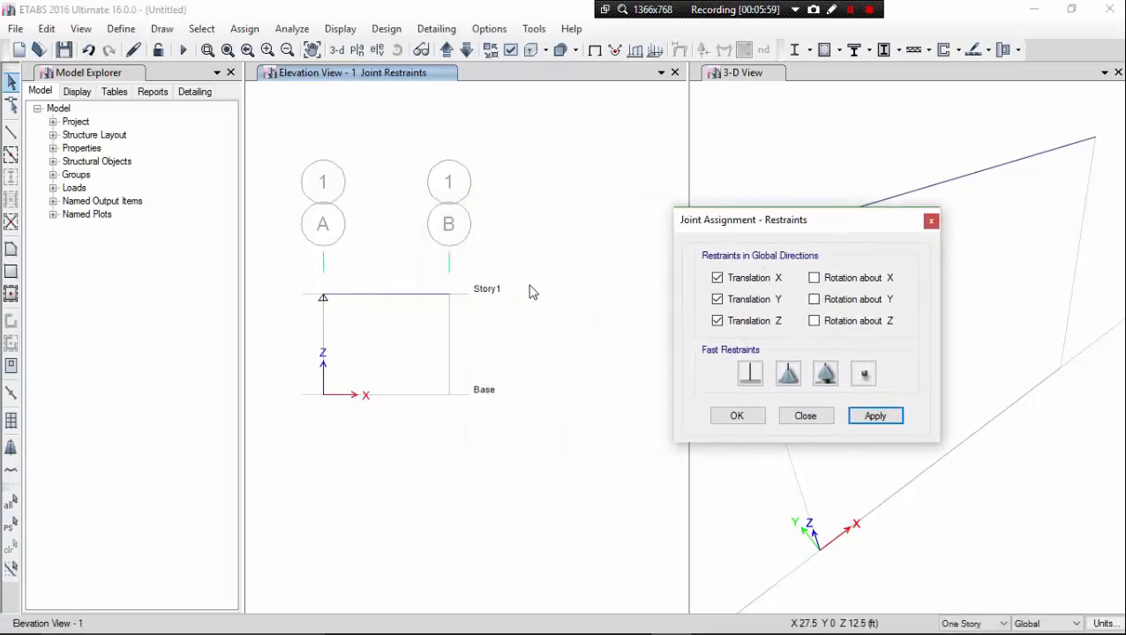
pyautogui.click(449, 298)
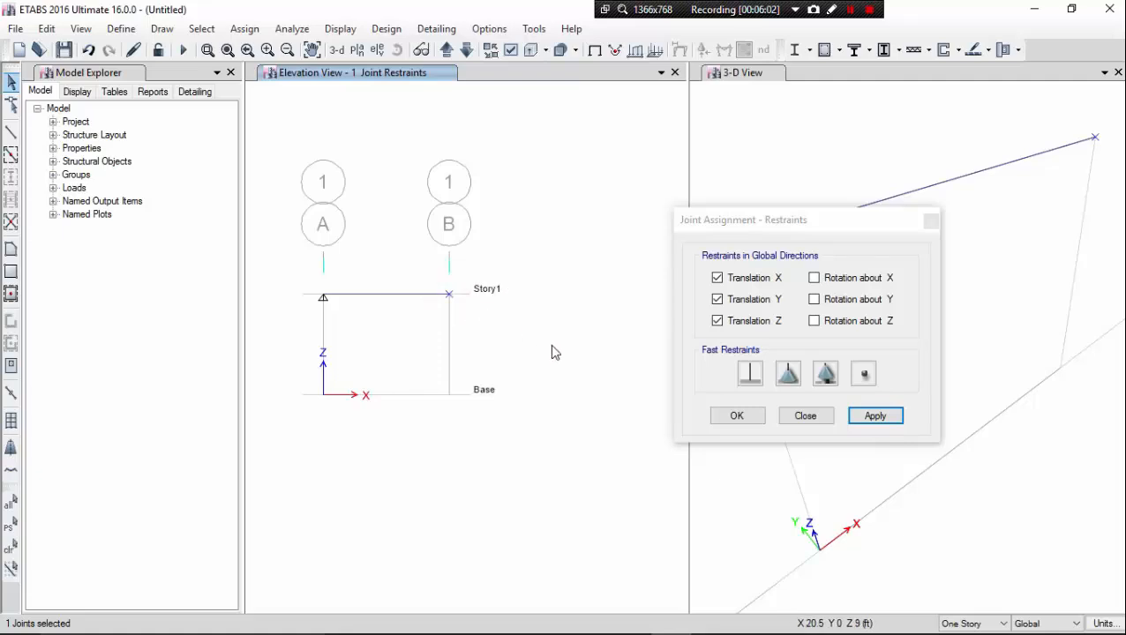
pyautogui.click(826, 376)
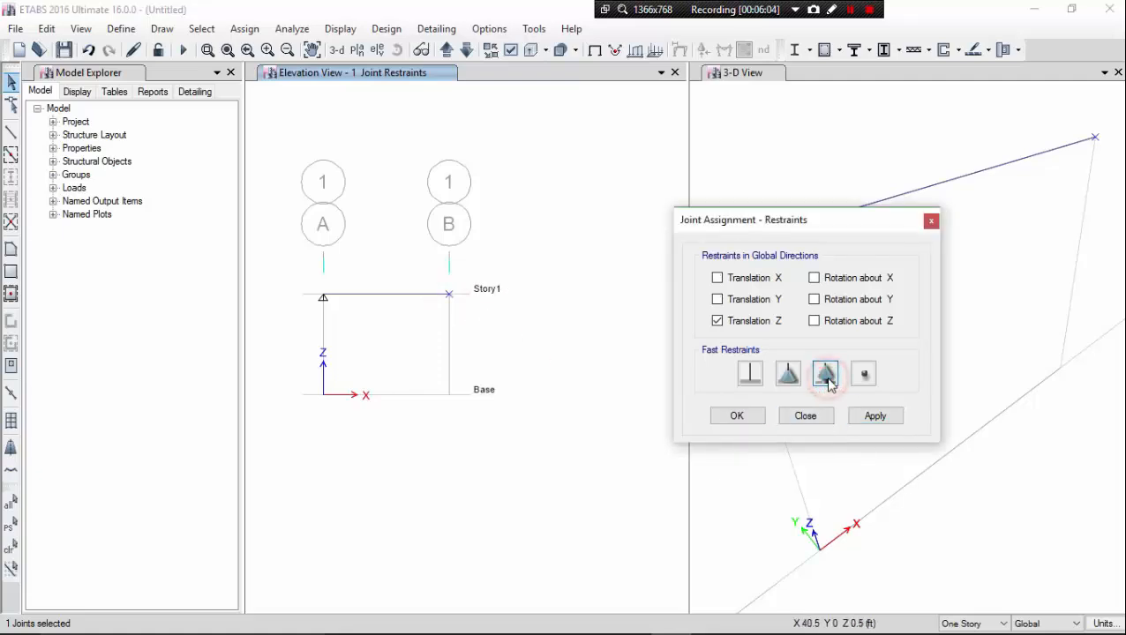
pyautogui.click(875, 416)
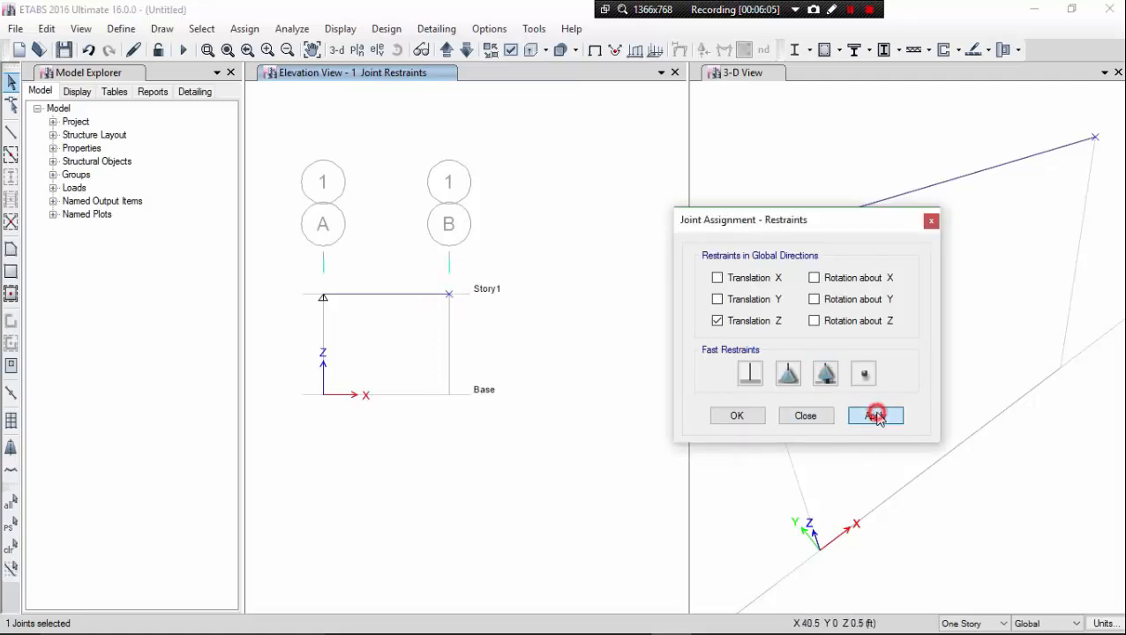
pyautogui.click(737, 415)
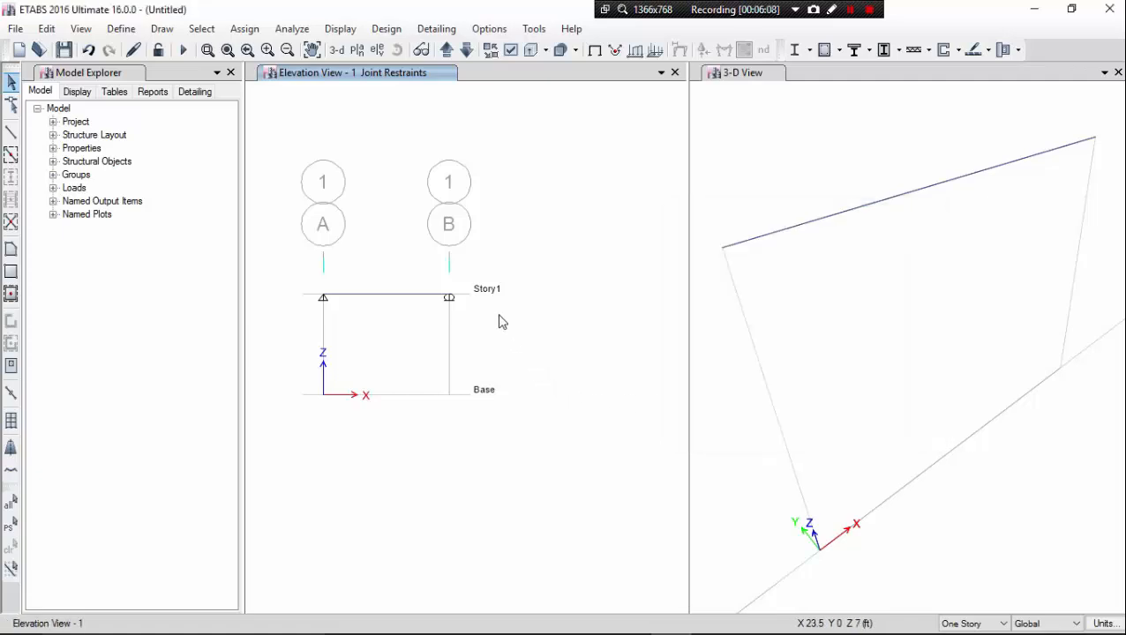
# - Display the Live pattern's frame span forces with loading values in the elevation and inspect the loaded, supported beam
pyautogui.scroll(3, 412, 281)
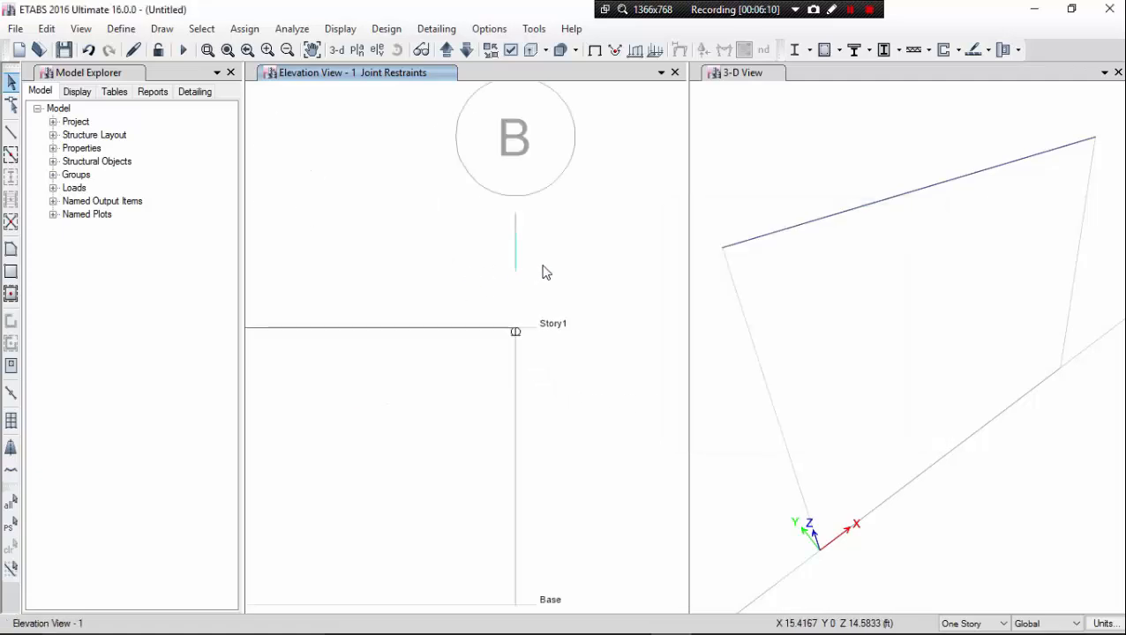
pyautogui.scroll(-3, 576, 261)
pyautogui.click(491, 29)
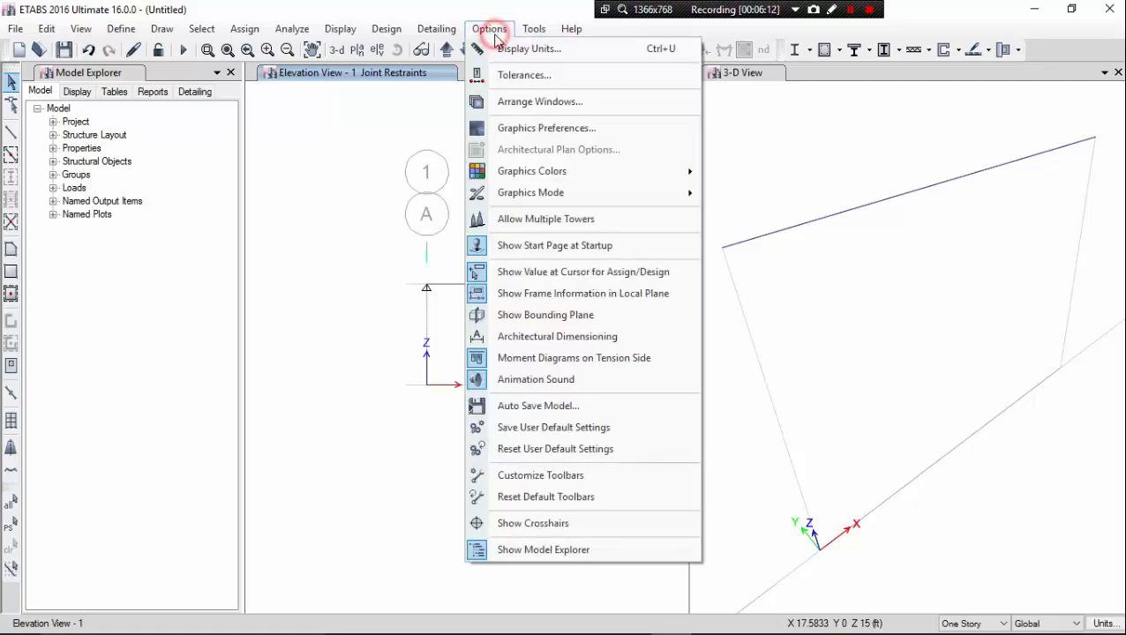
pyautogui.moveTo(426, 32)
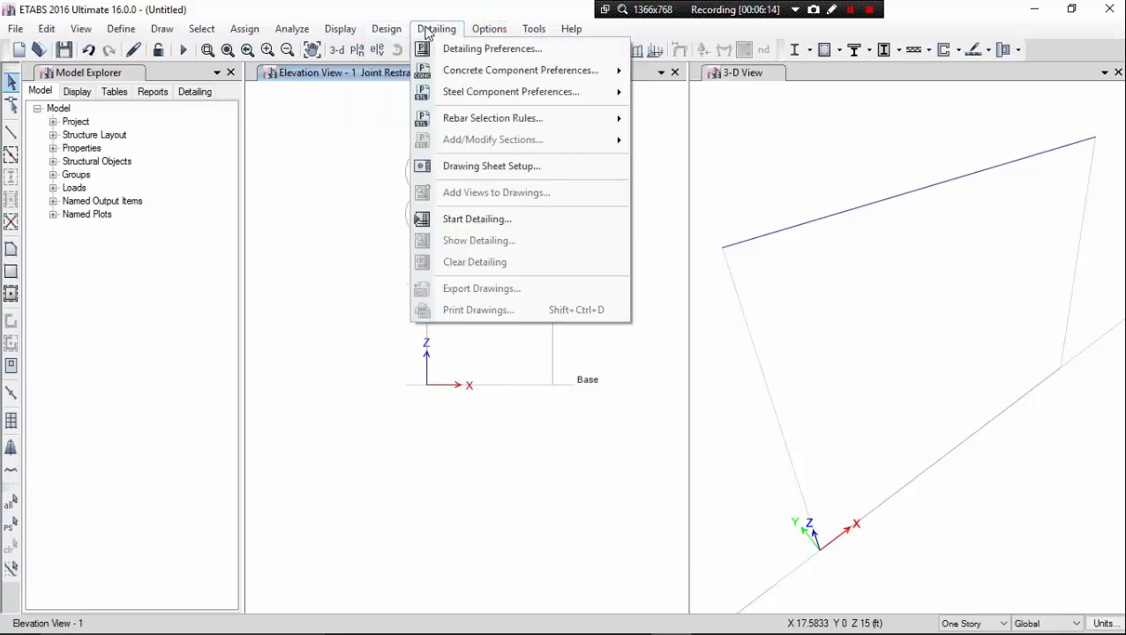
pyautogui.moveTo(349, 39)
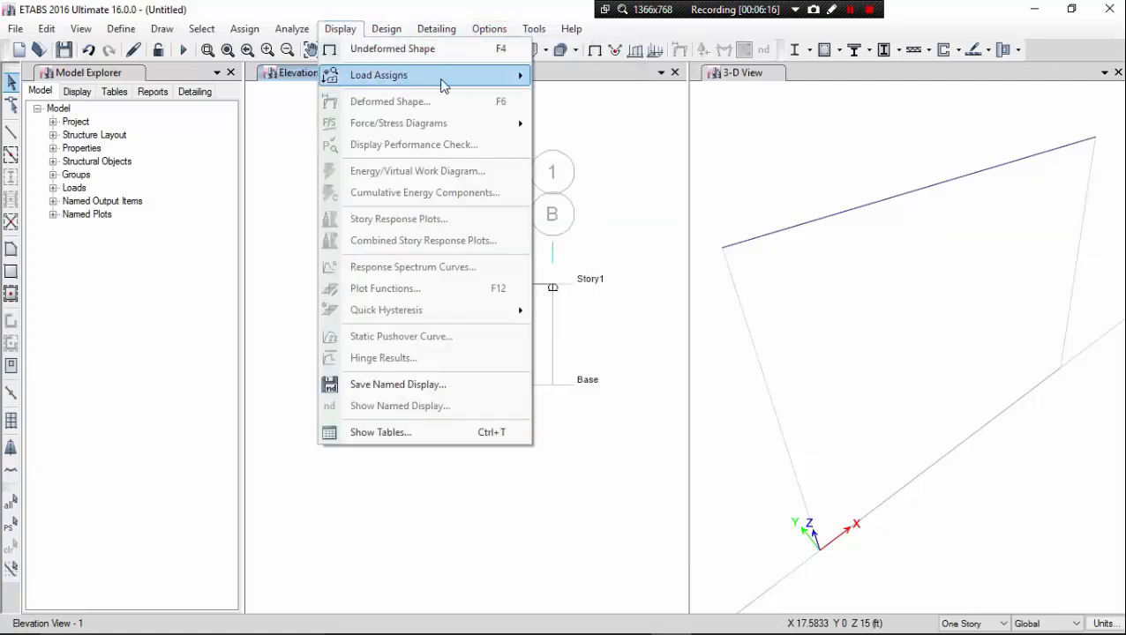
pyautogui.moveTo(446, 79)
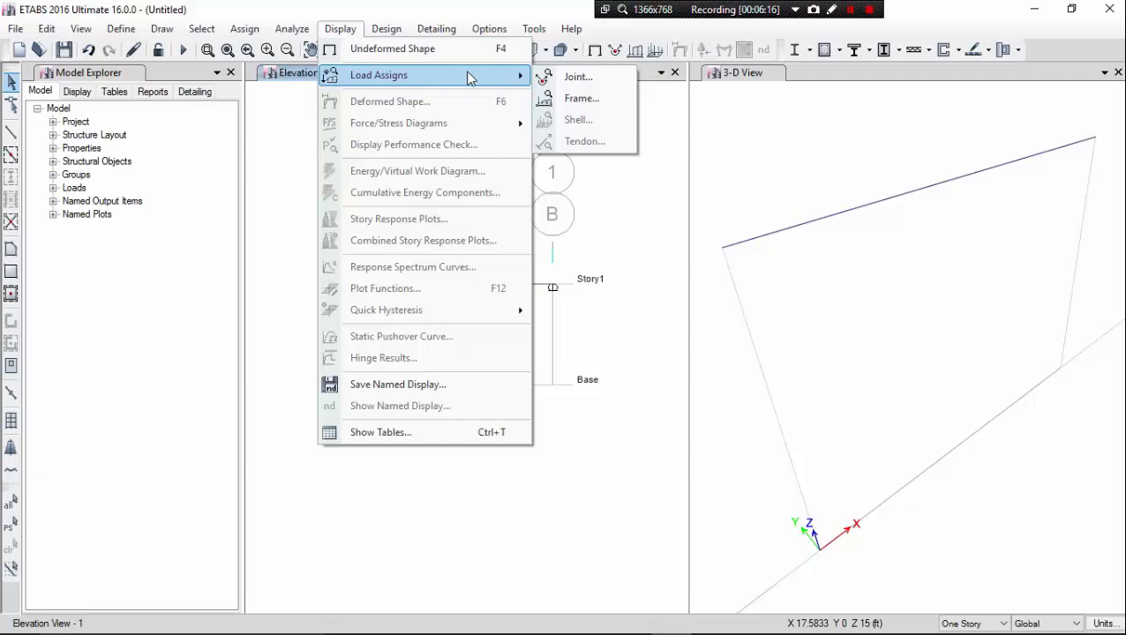
pyautogui.click(605, 103)
pyautogui.click(663, 218)
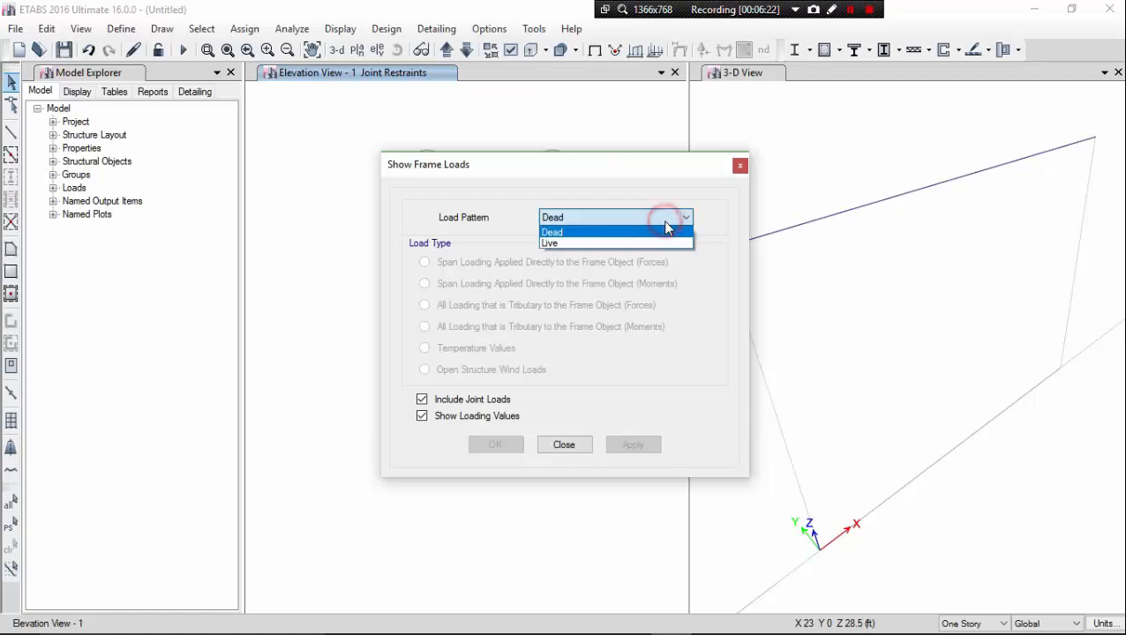
pyautogui.click(649, 243)
pyautogui.click(628, 447)
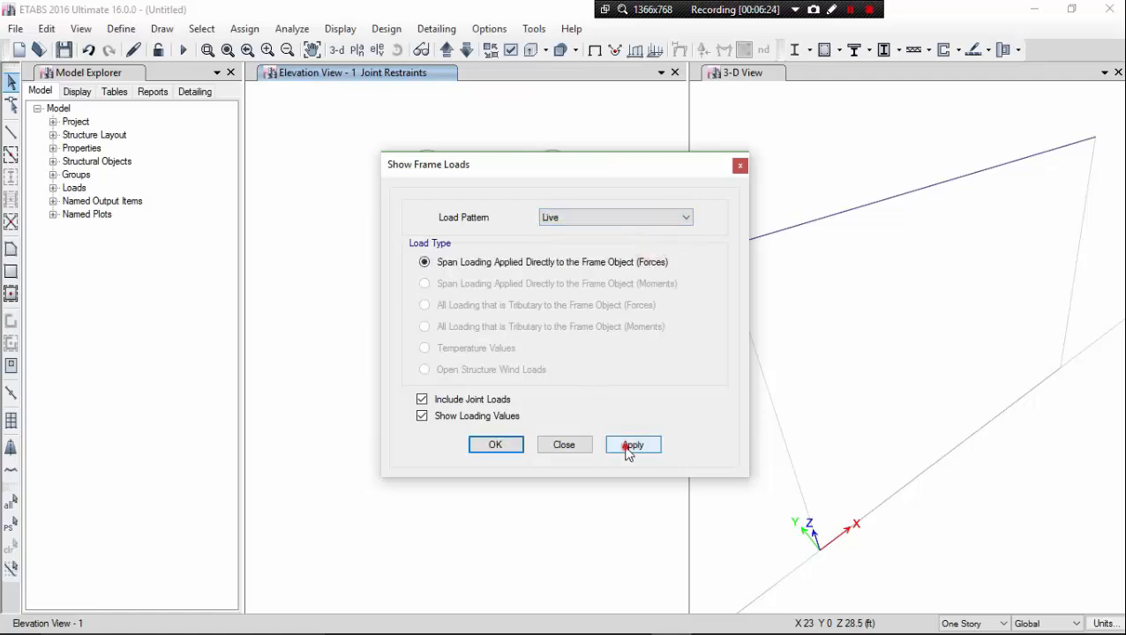
pyautogui.moveTo(605, 173); pyautogui.dragTo(888, 211)
pyautogui.click(780, 483)
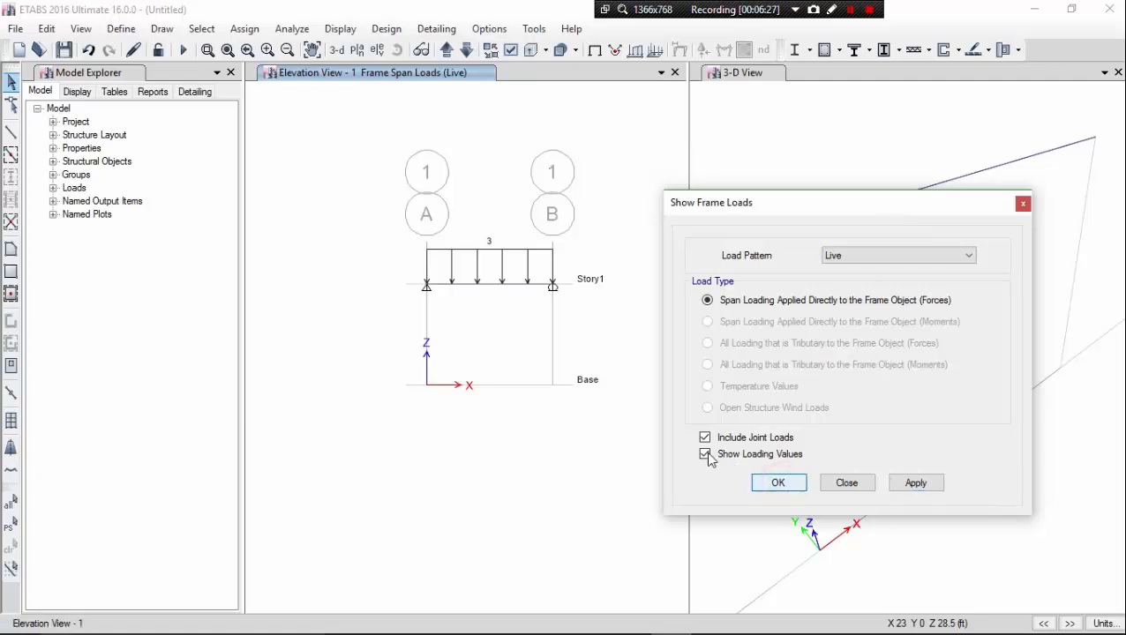
pyautogui.scroll(3, 518, 268)
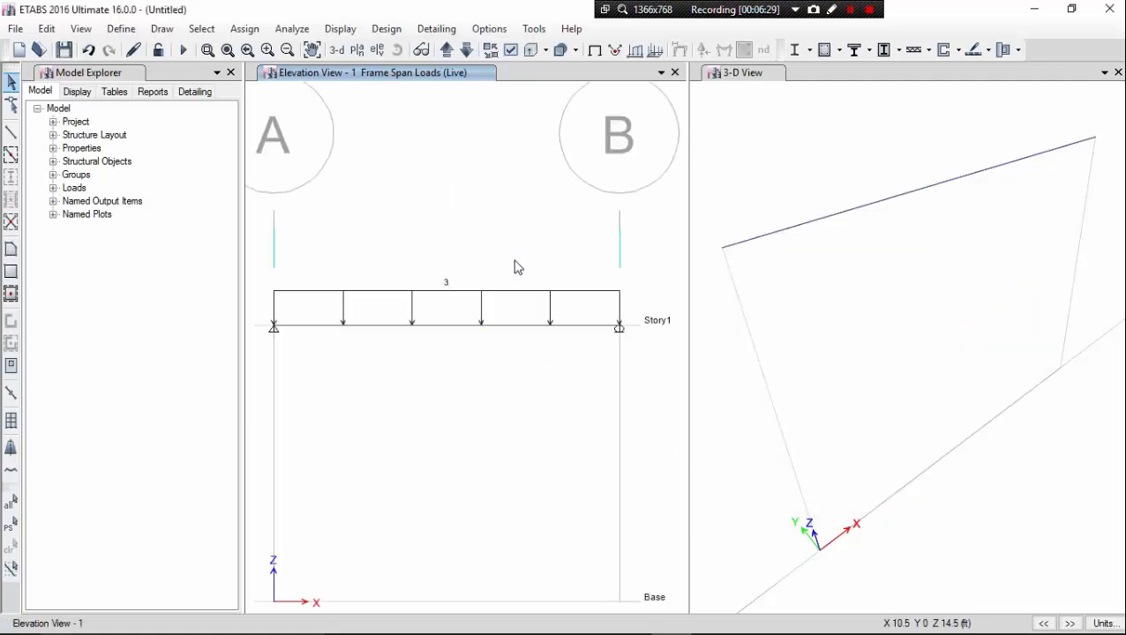
pyautogui.scroll(-3, 517, 269)
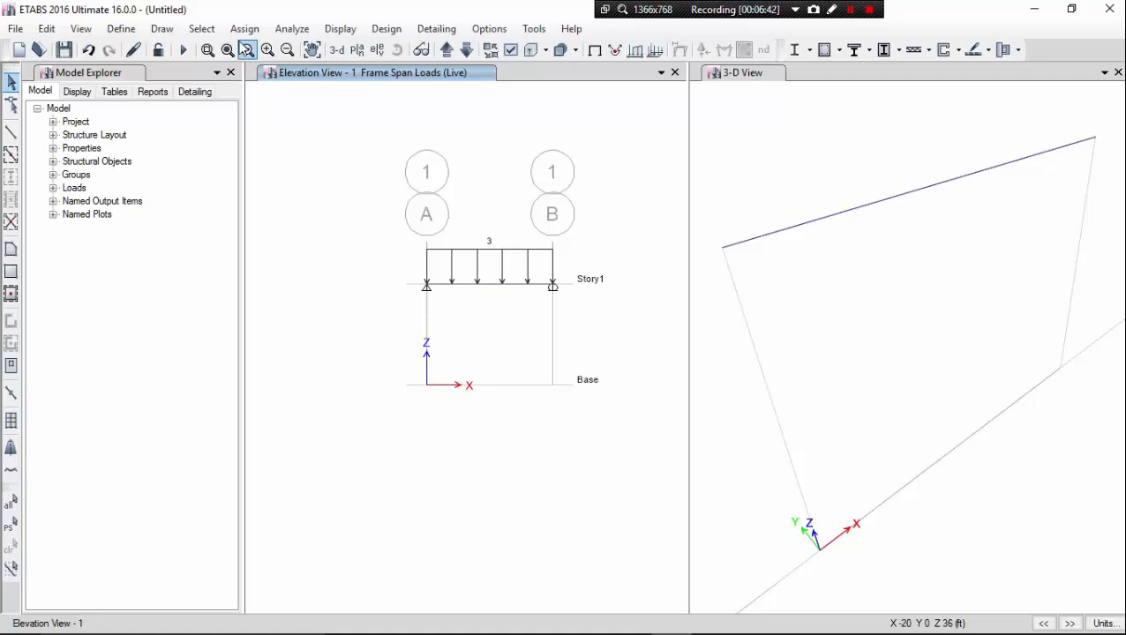
# - Start a model check and enable all three joint checks and all three frame checks
pyautogui.click(244, 28)
pyautogui.moveTo(294, 33)
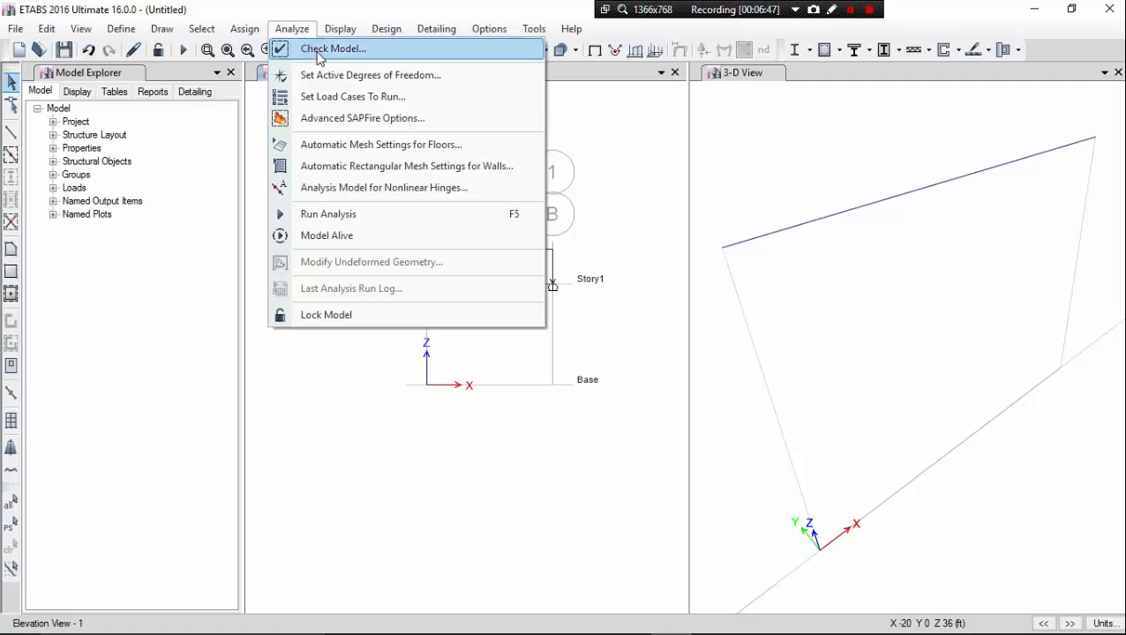
pyautogui.click(319, 53)
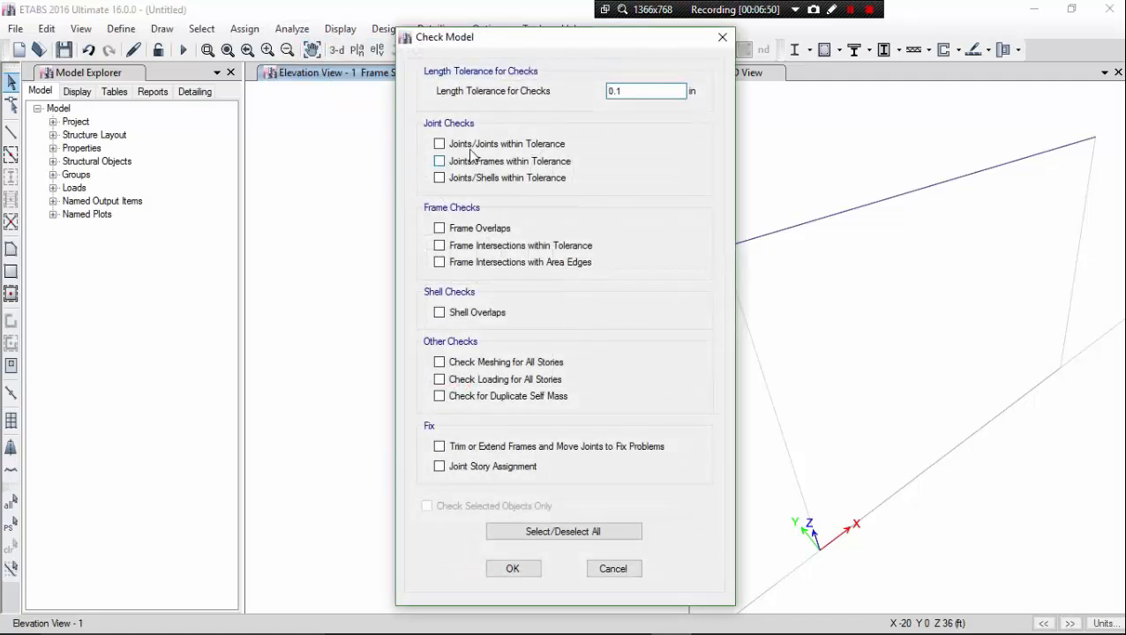
pyautogui.click(467, 144)
pyautogui.click(466, 162)
pyautogui.click(466, 179)
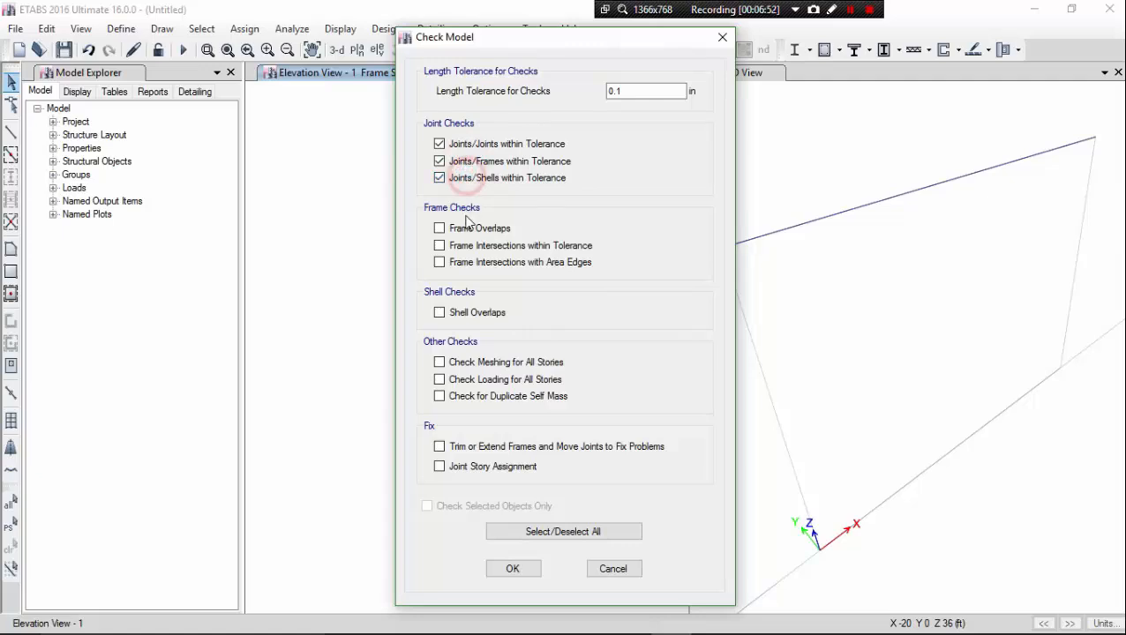
pyautogui.click(468, 228)
pyautogui.click(468, 245)
pyautogui.click(468, 263)
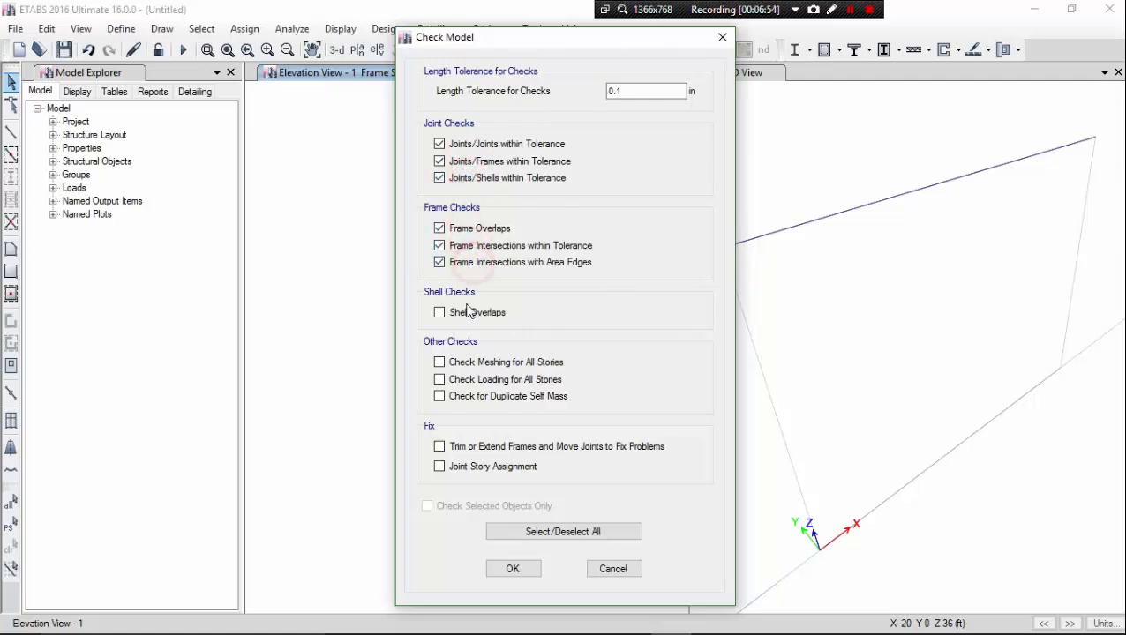
# - Include shell overlaps, meshing, loading, duplicate self mass and both fix options in the model check, run it, and dismiss the report
pyautogui.click(468, 313)
pyautogui.click(467, 362)
pyautogui.click(468, 379)
pyautogui.click(462, 396)
pyautogui.click(463, 447)
pyautogui.click(459, 469)
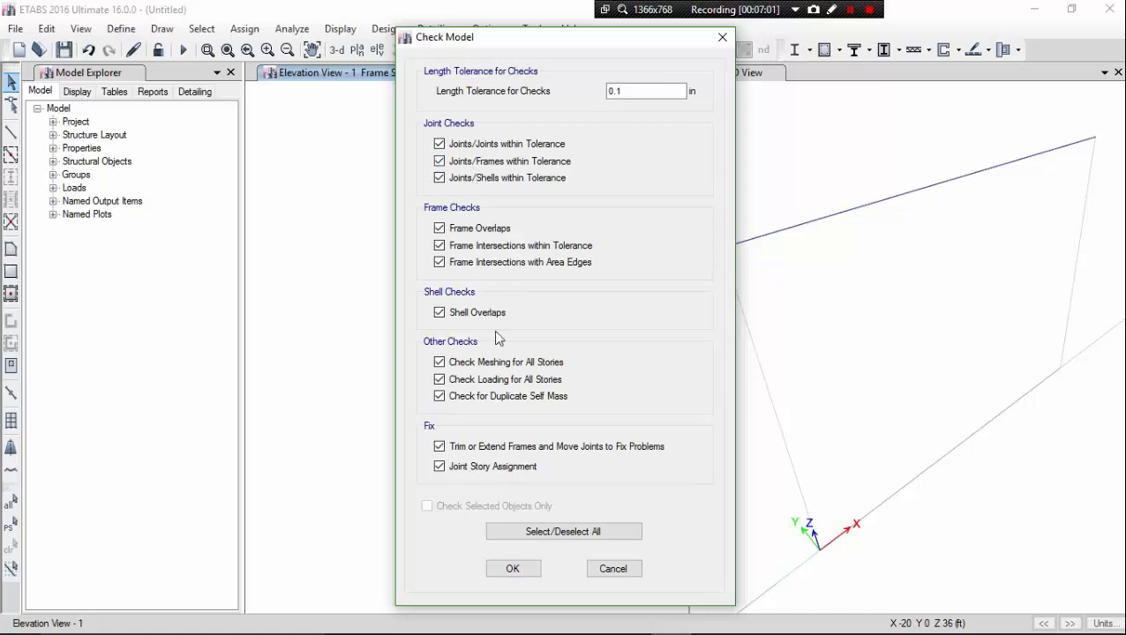
pyautogui.click(512, 570)
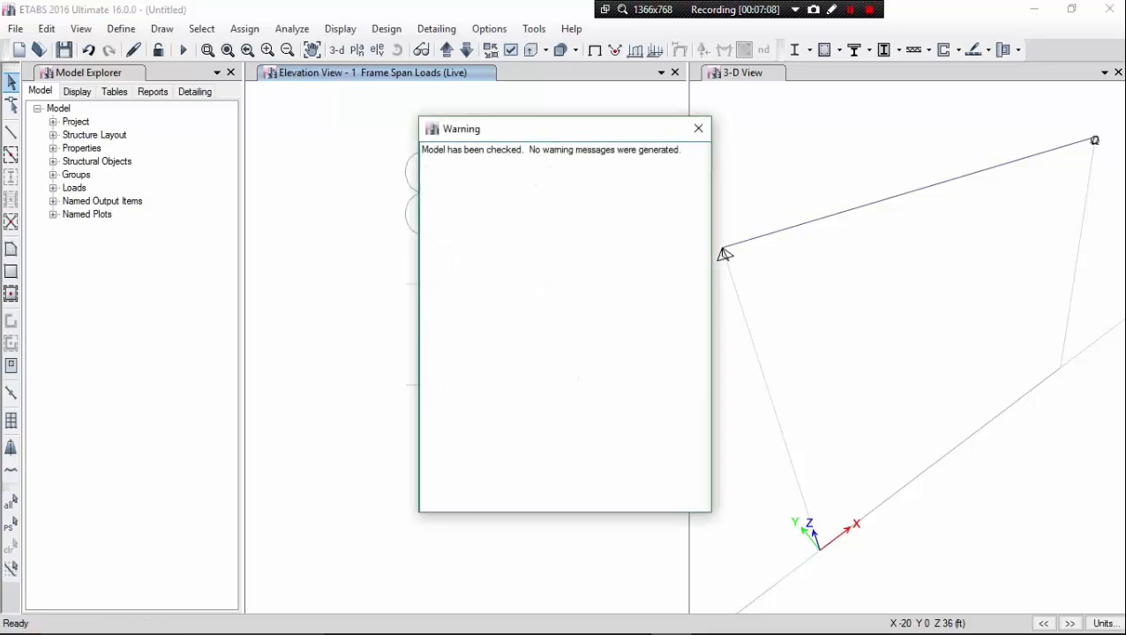
pyautogui.click(698, 129)
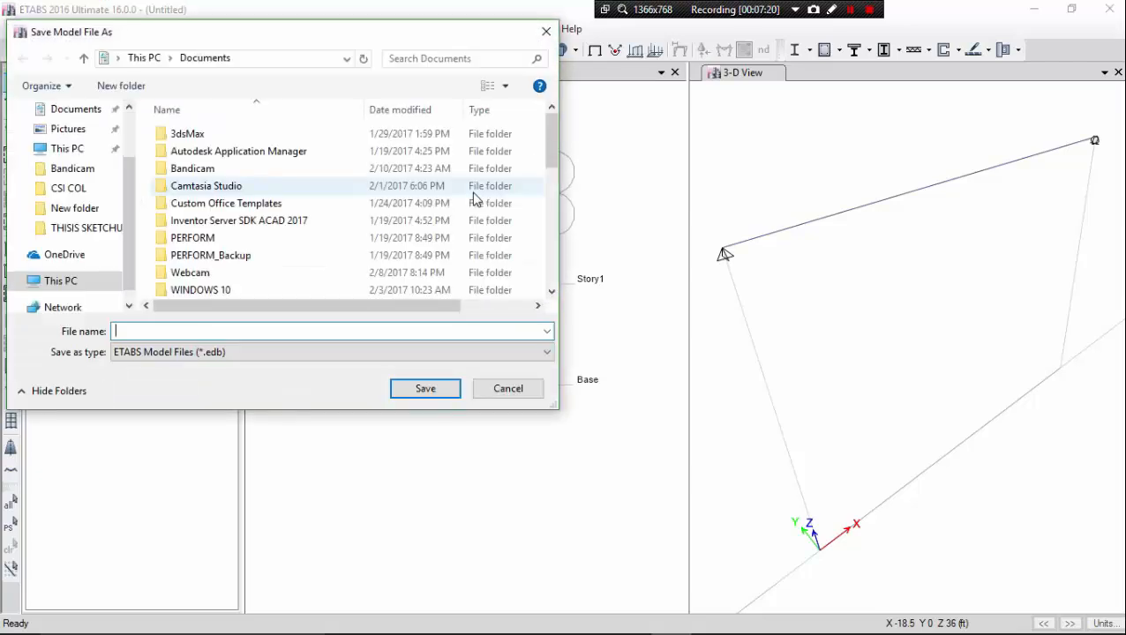
# - Save the model in Documents as ewdfcgergtf and run the analysis
pyautogui.write('ewdfcgergtf')
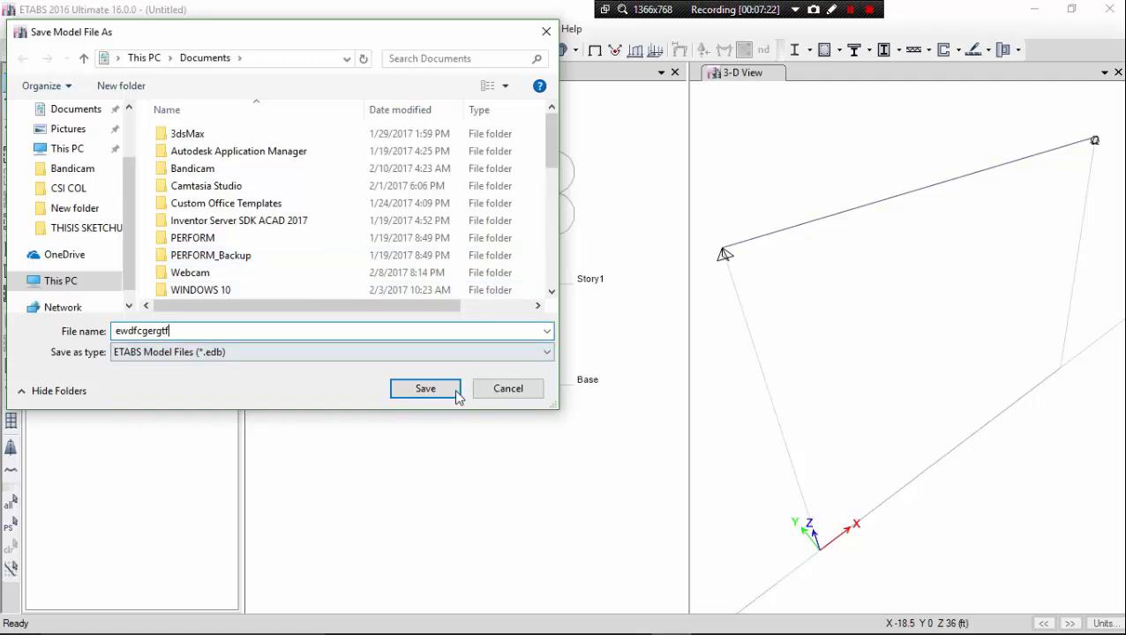
pyautogui.click(457, 396)
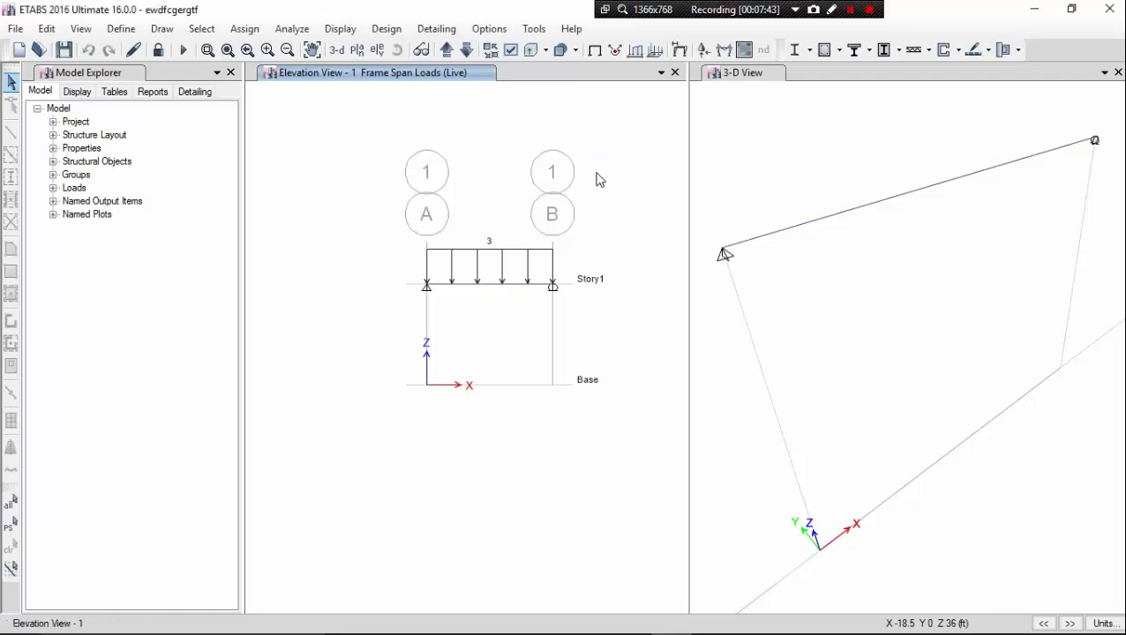
pyautogui.press('F5')
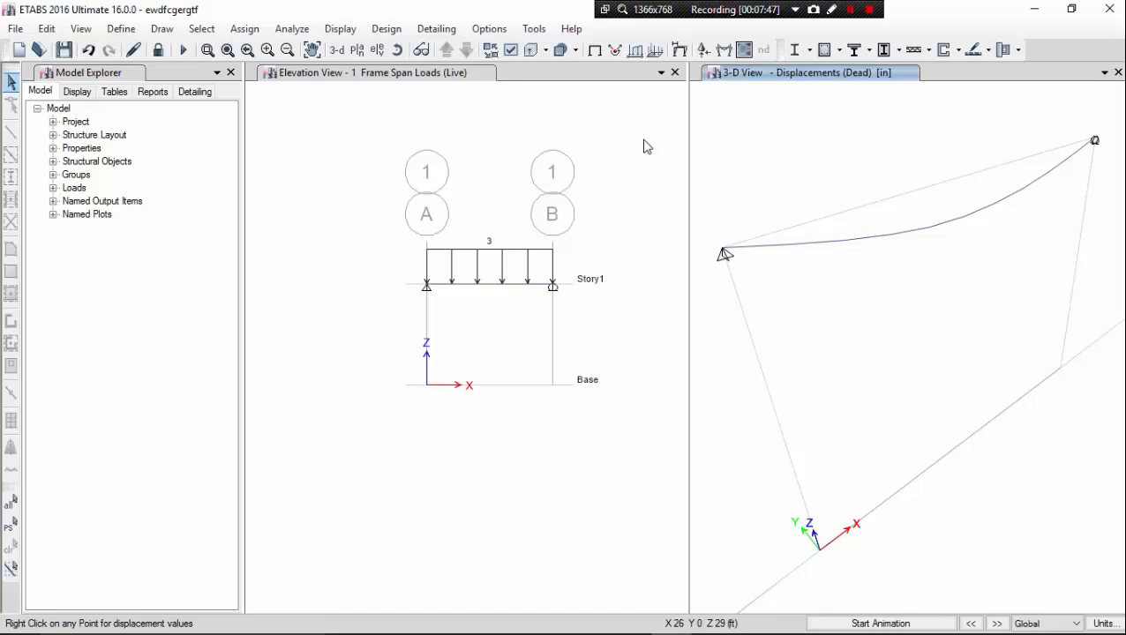
# - Display the Live case Moment 3-3 diagram for frames in the 3-D view, unfilled and with values at controlling stations
pyautogui.click(724, 50)
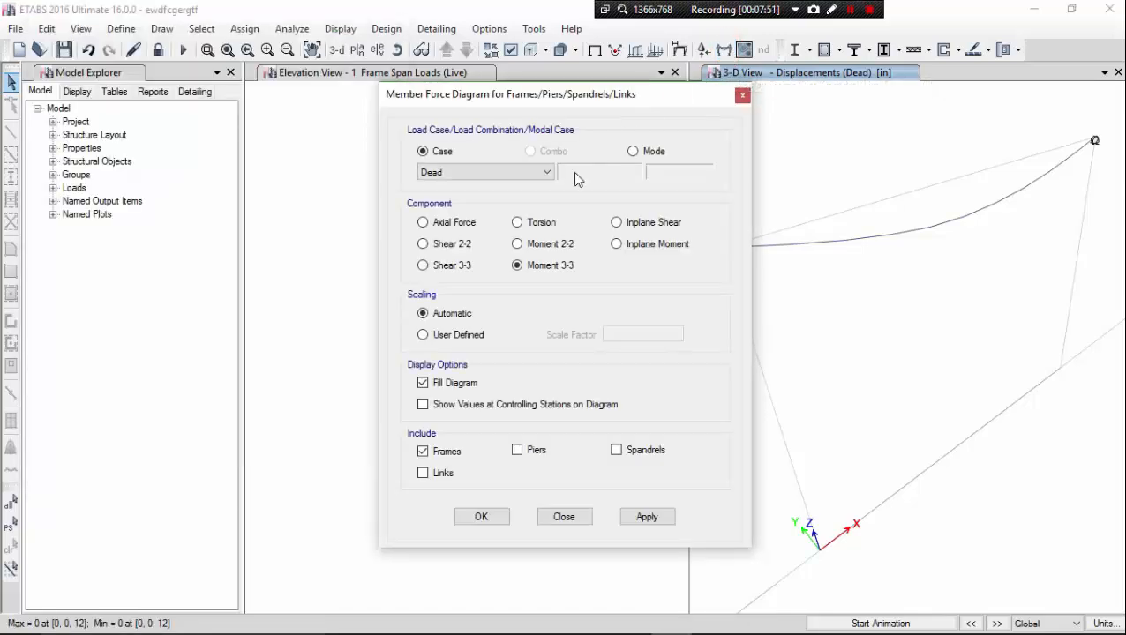
pyautogui.click(452, 404)
pyautogui.click(453, 384)
pyautogui.click(521, 172)
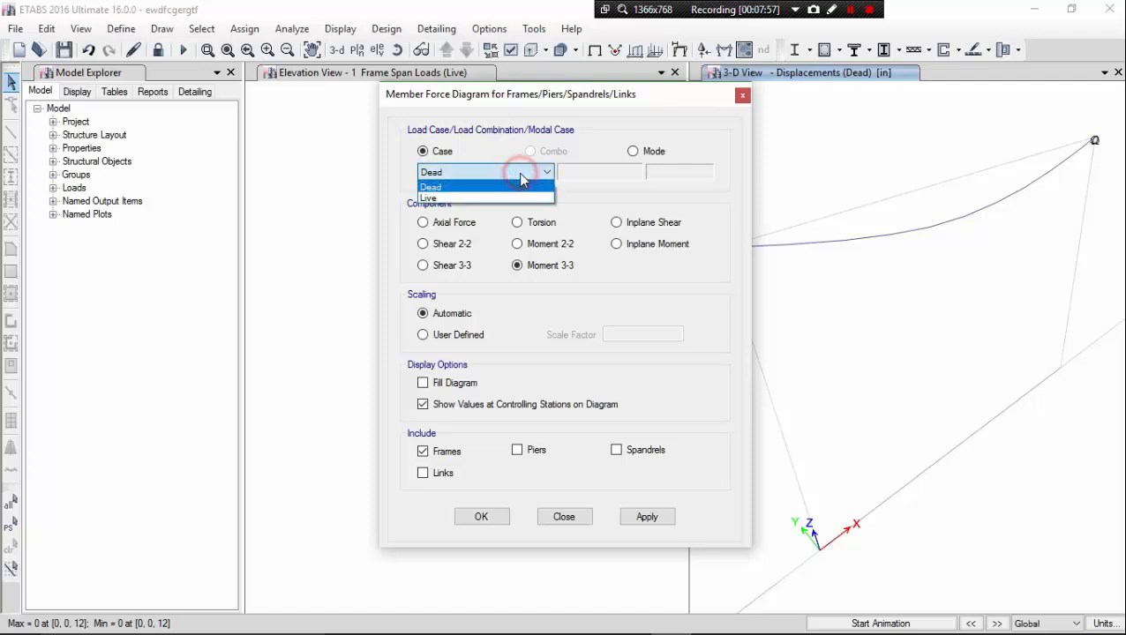
pyautogui.click(519, 200)
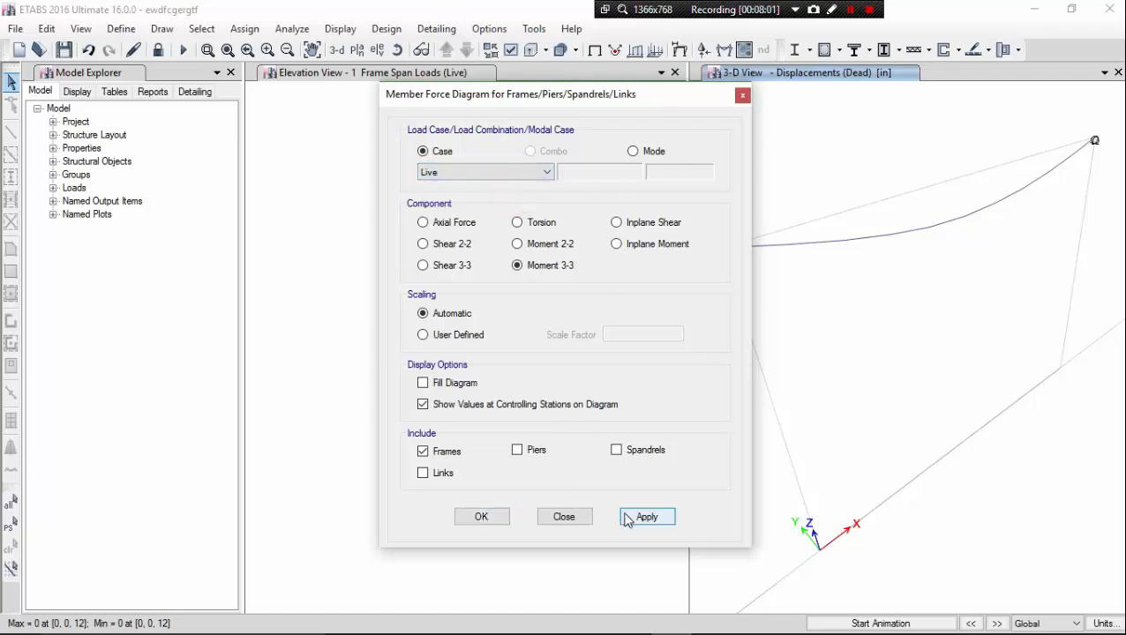
pyautogui.click(661, 518)
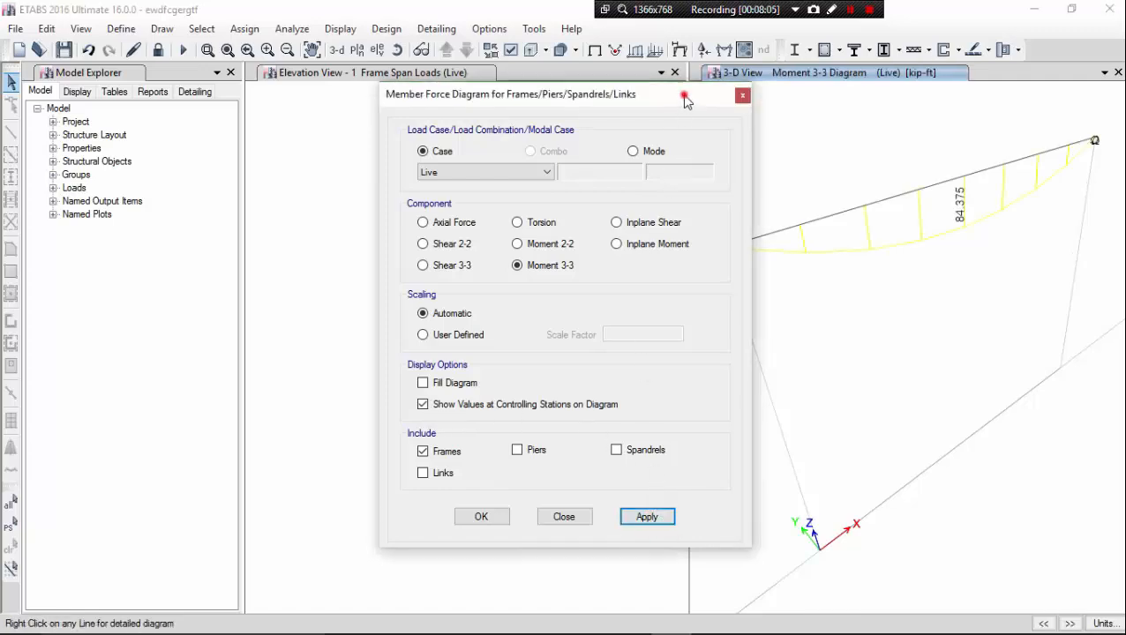
pyautogui.moveTo(684, 95); pyautogui.dragTo(528, 369)
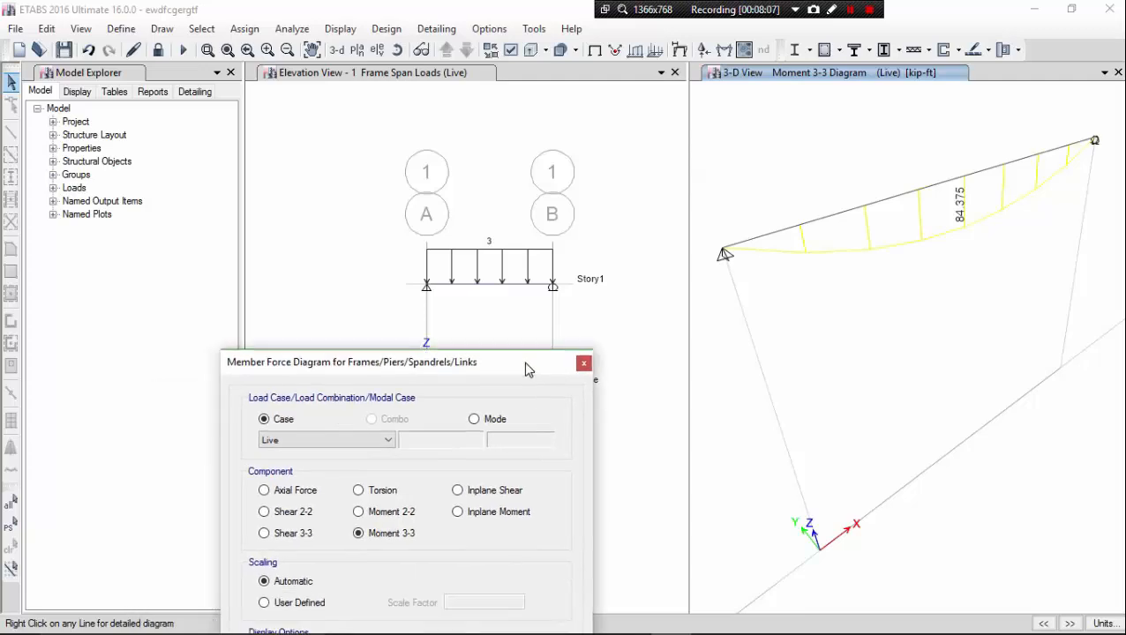
pyautogui.click(585, 364)
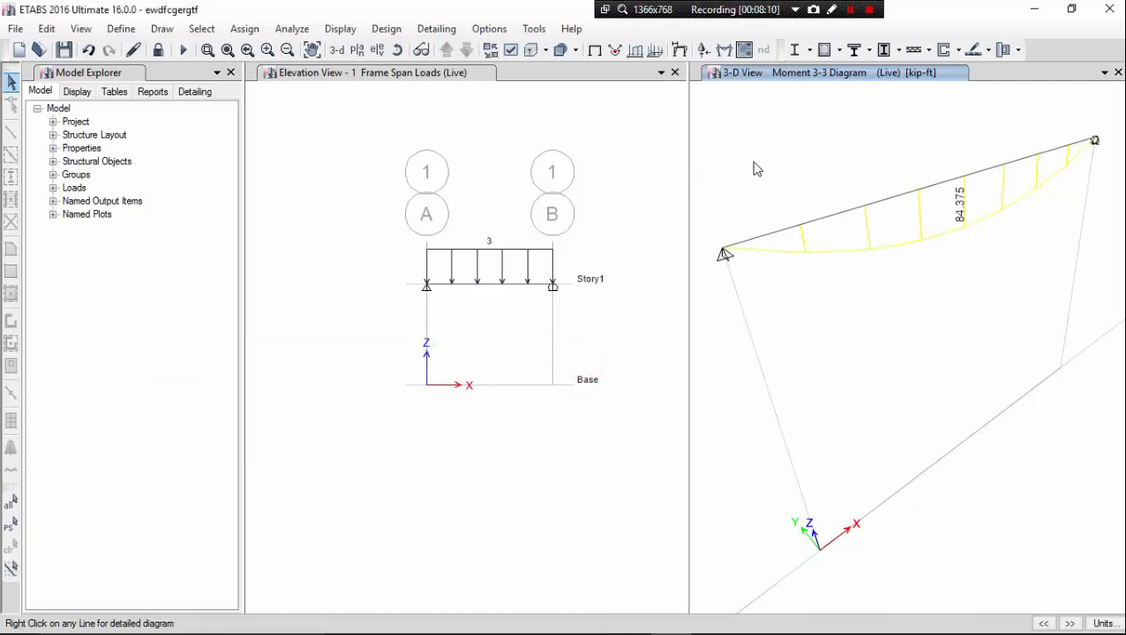
# - Change the view showing the moment diagram to the elevation at grid line 1
pyautogui.click(814, 148)
pyautogui.click(377, 50)
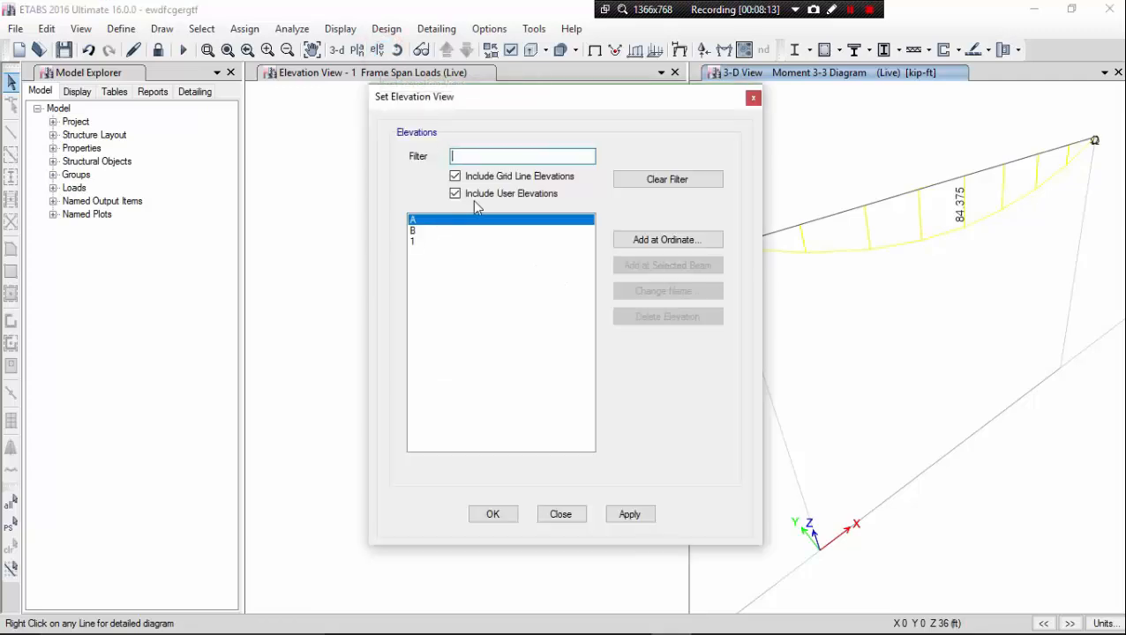
pyautogui.click(446, 241)
pyautogui.click(628, 514)
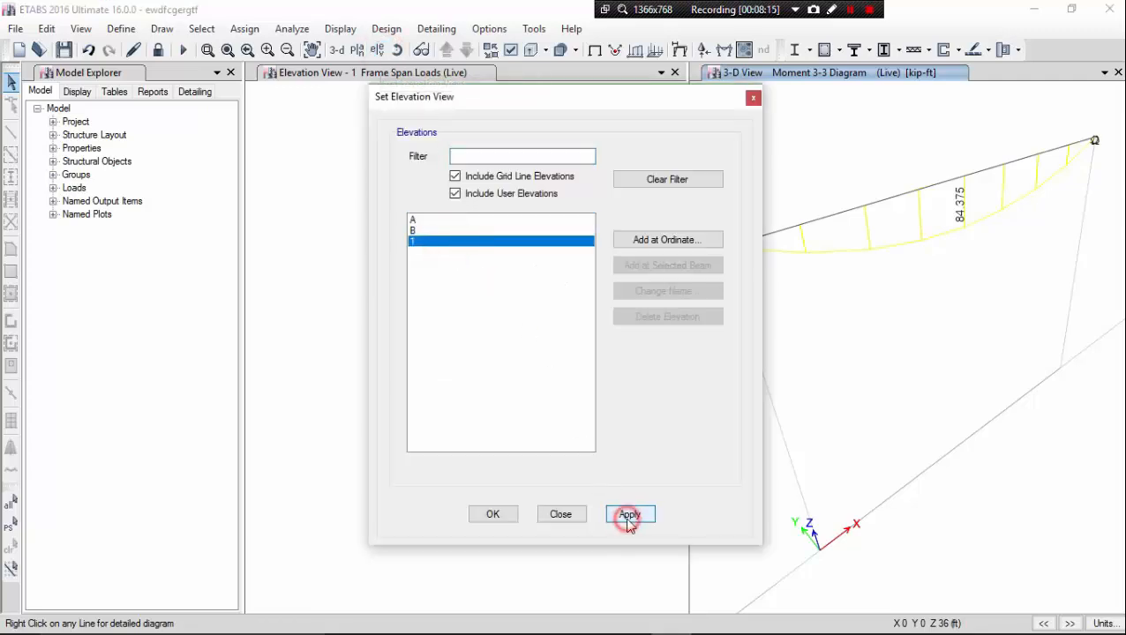
pyautogui.click(497, 516)
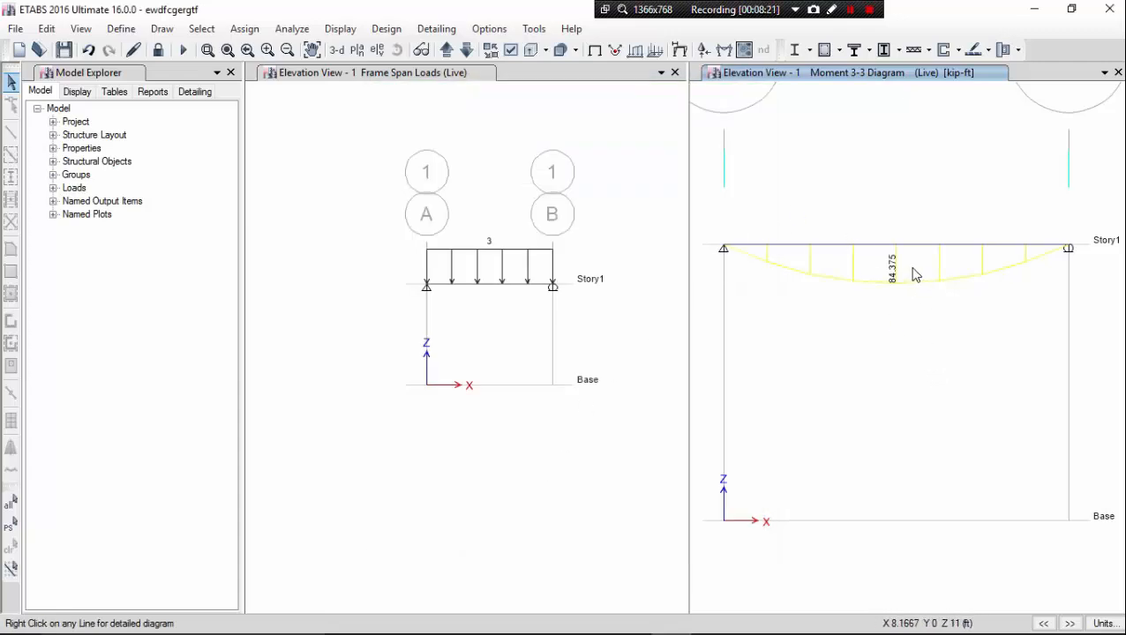
# - Turn off plotting moment diagrams on the tension side for the elevation's Live moment diagram
pyautogui.click(811, 150)
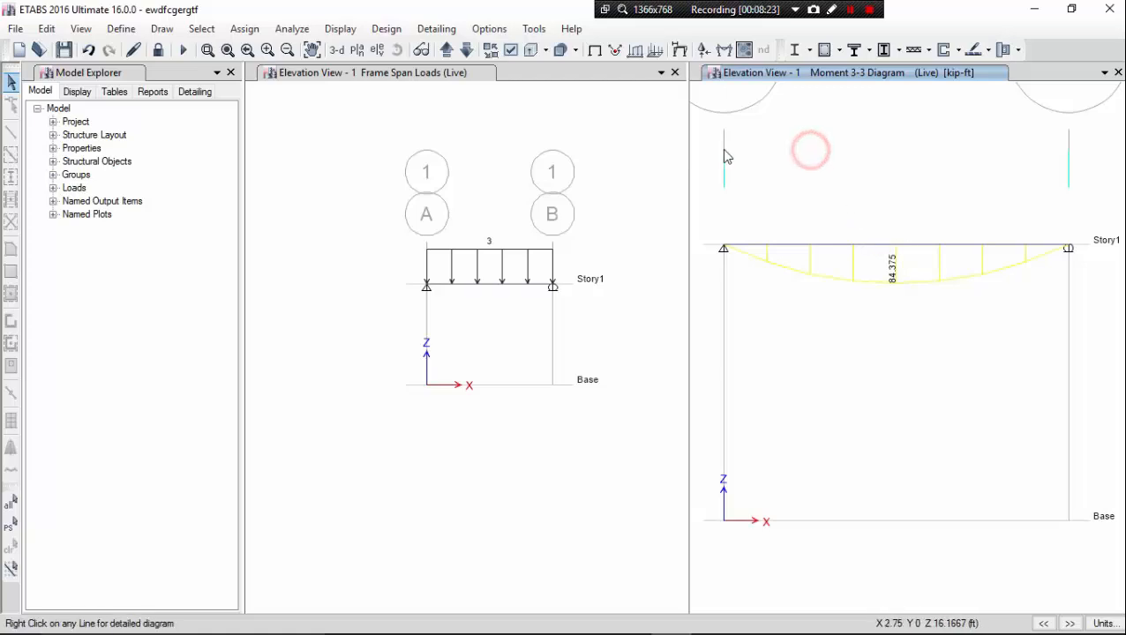
pyautogui.click(492, 28)
pyautogui.click(651, 359)
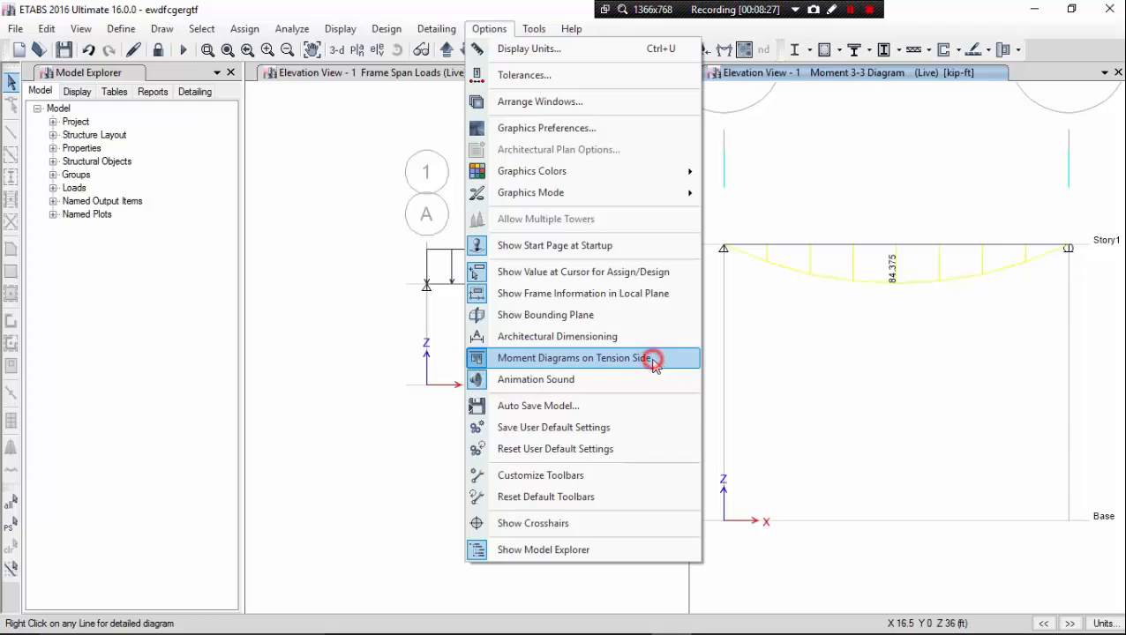
pyautogui.click(849, 243)
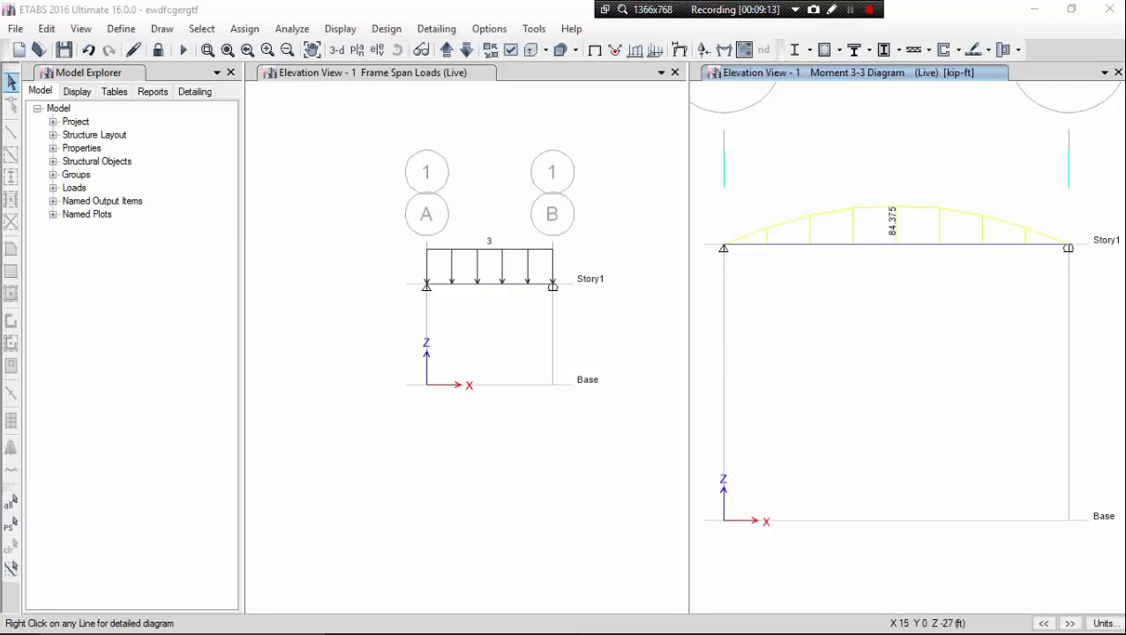
# - Switch to the fx-9860 emulator and calculate the beam's maximum moment as (3×15²)÷8
pyautogui.click(512, 622)
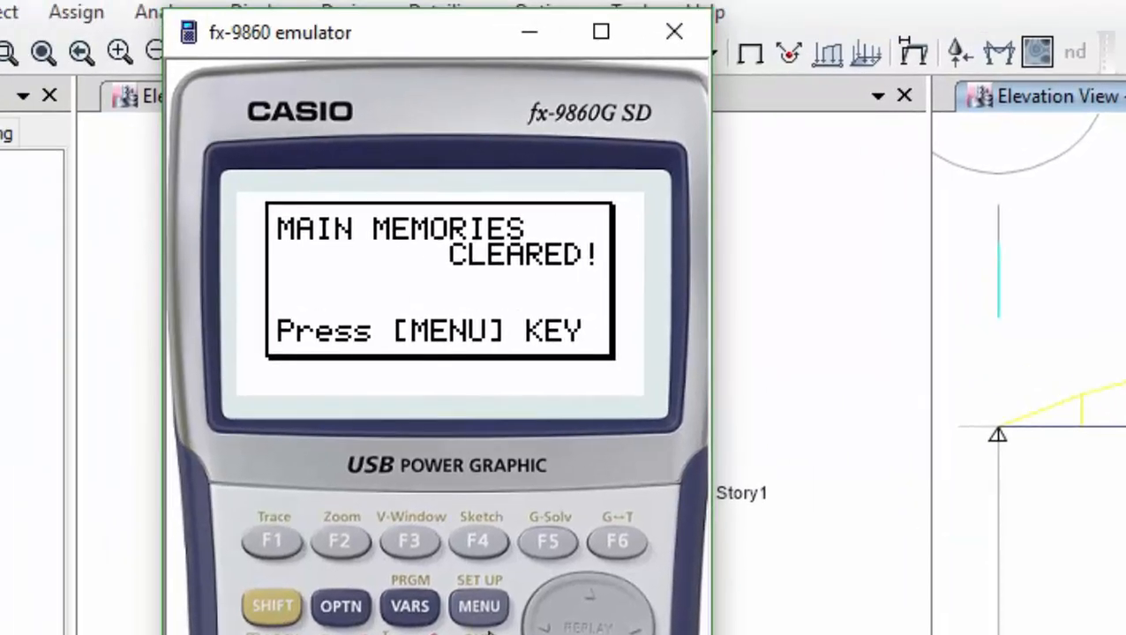
pyautogui.click(480, 607)
pyautogui.press('Return')
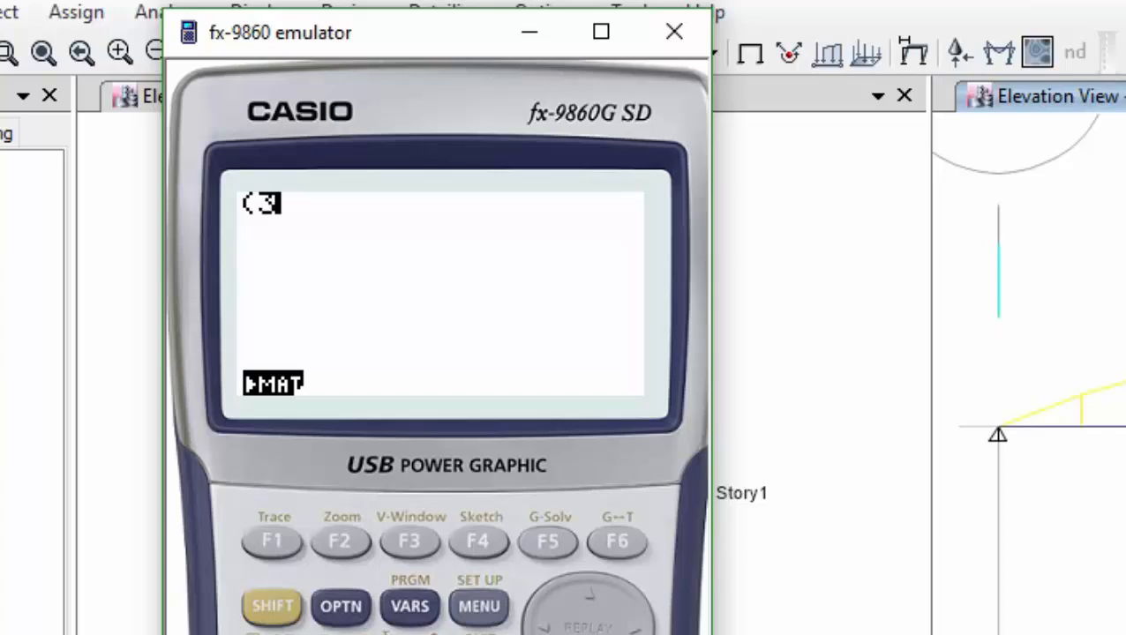
pyautogui.write('(3*15²')
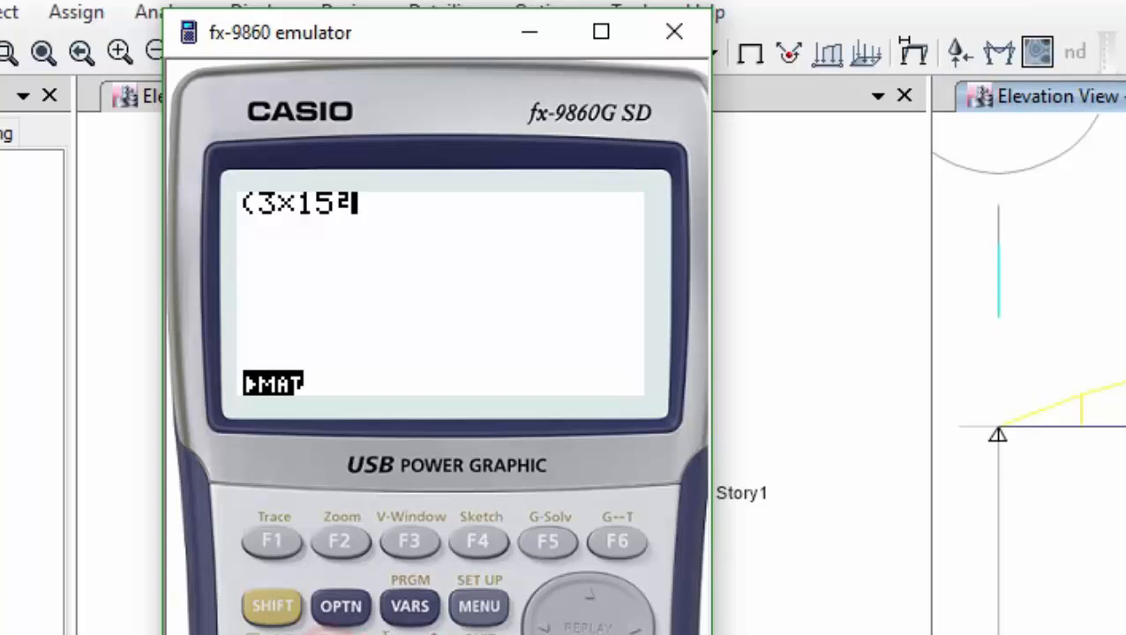
pyautogui.write(')/')
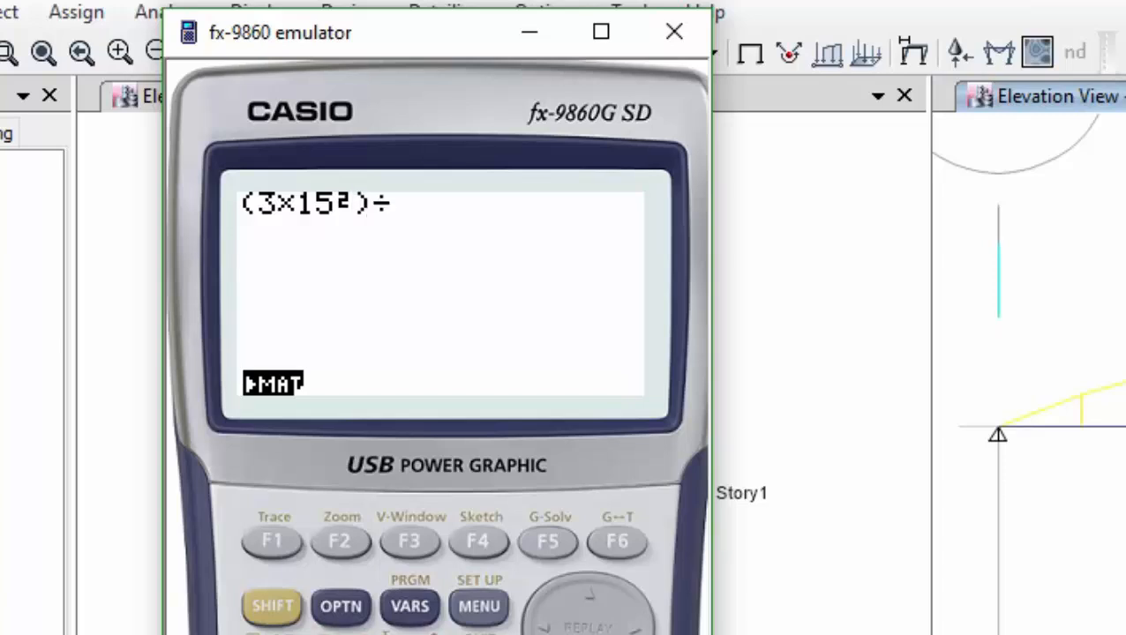
pyautogui.write('8')
pyautogui.press('Return')
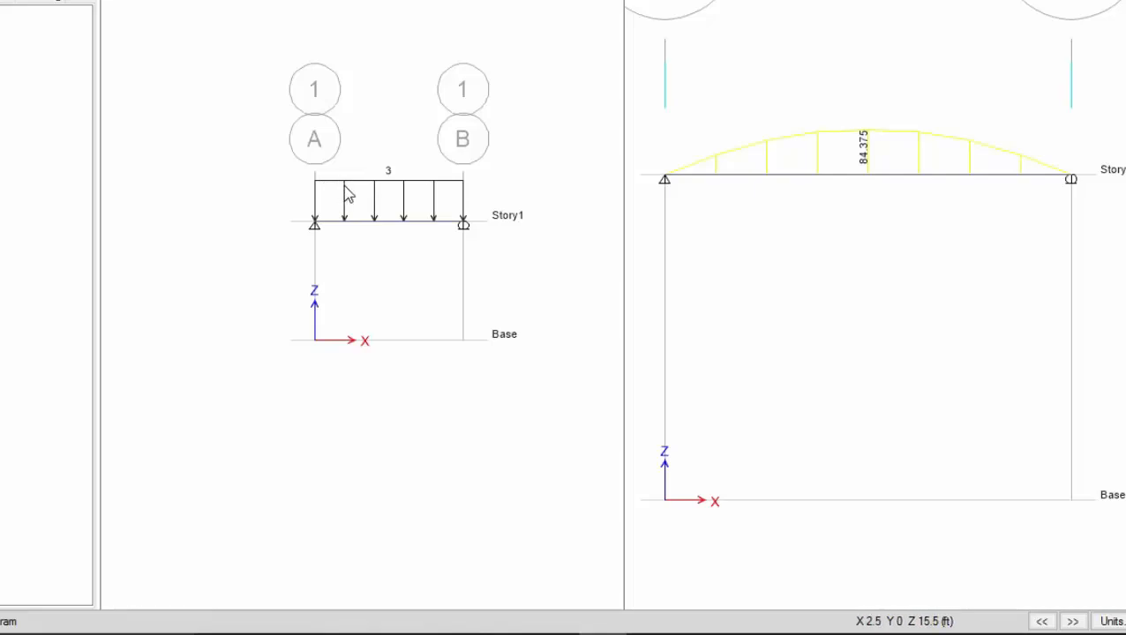
# - Examine the beam's distributed load and supports in the elevation alongside its Live moment diagram
pyautogui.scroll(2, 389, 213)
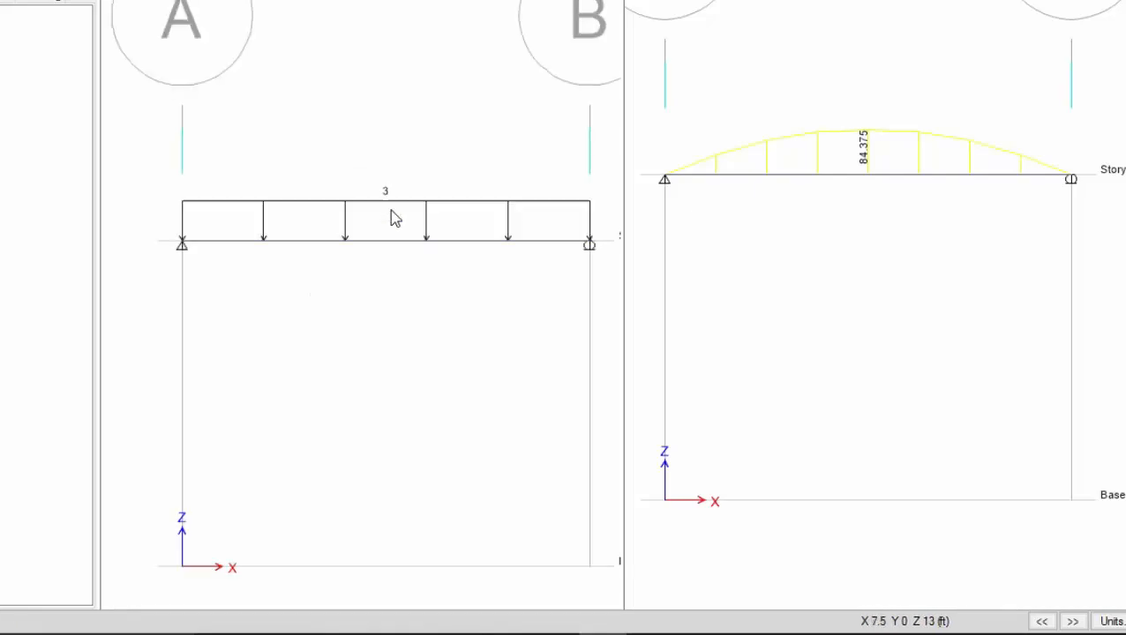
pyautogui.scroll(-2, 391, 214)
pyautogui.scroll(2, 390, 213)
pyautogui.scroll(-2, 390, 214)
pyautogui.scroll(2, 390, 214)
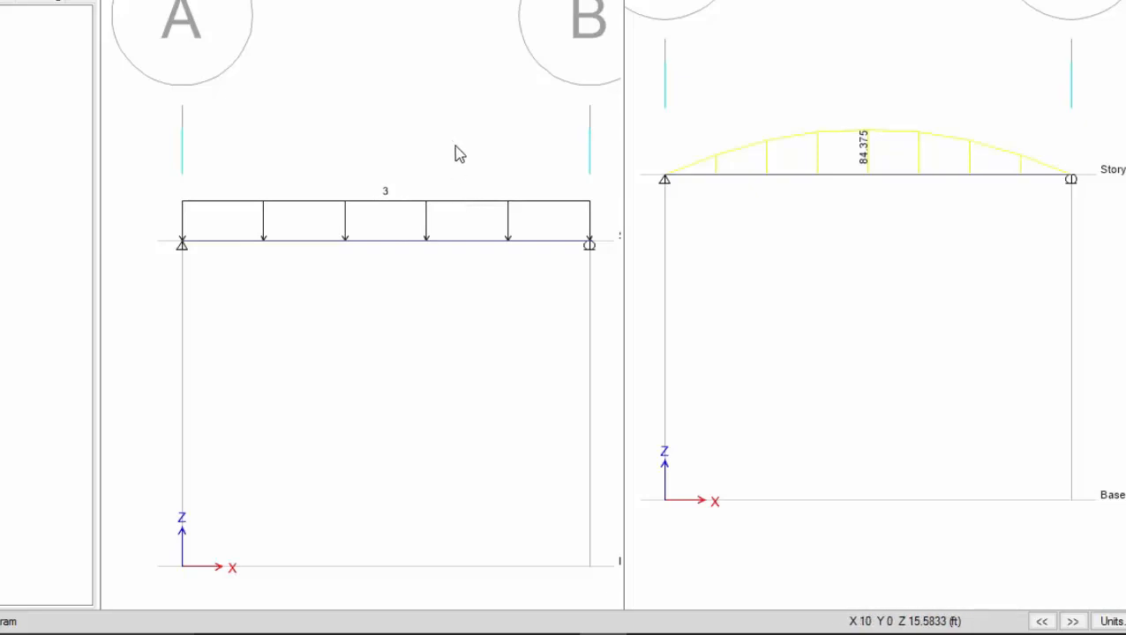
pyautogui.scroll(-3, 456, 146)
pyautogui.scroll(3, 455, 146)
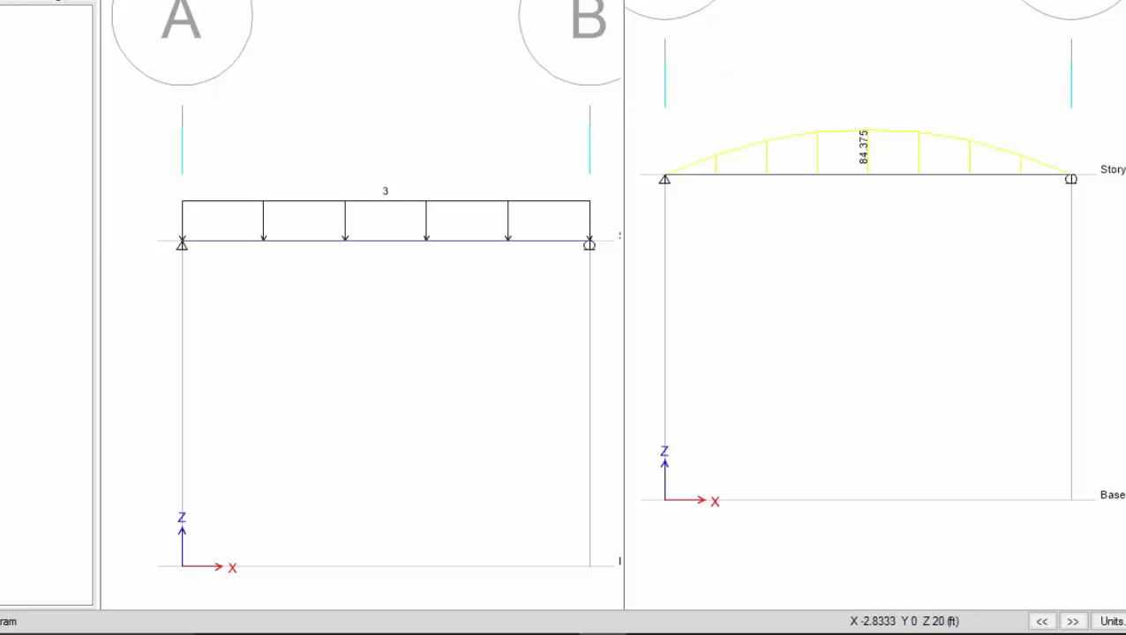
# - Start a new model from the saved user default settings, discarding the changes to the current one
pyautogui.hotkey('alt', 'f')
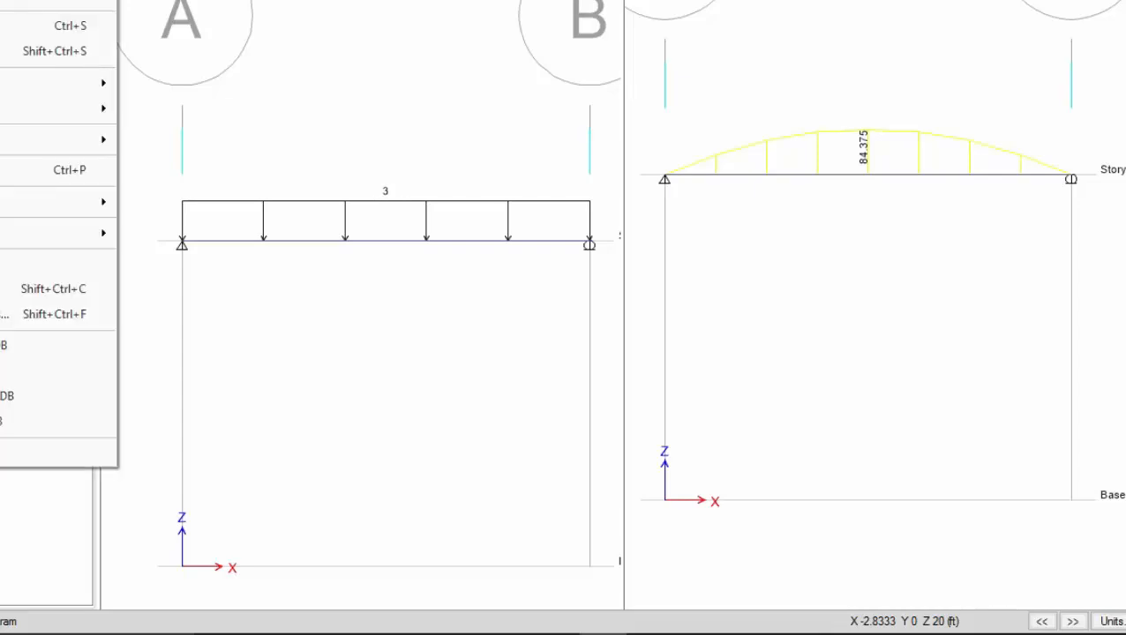
pyautogui.click(9, 1)
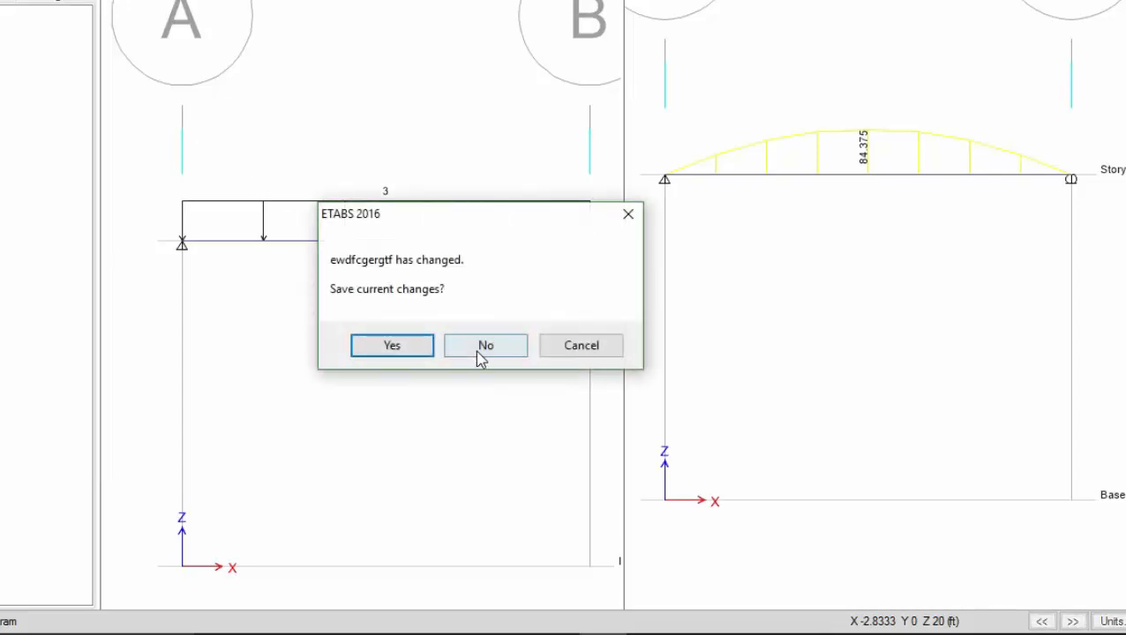
pyautogui.click(459, 347)
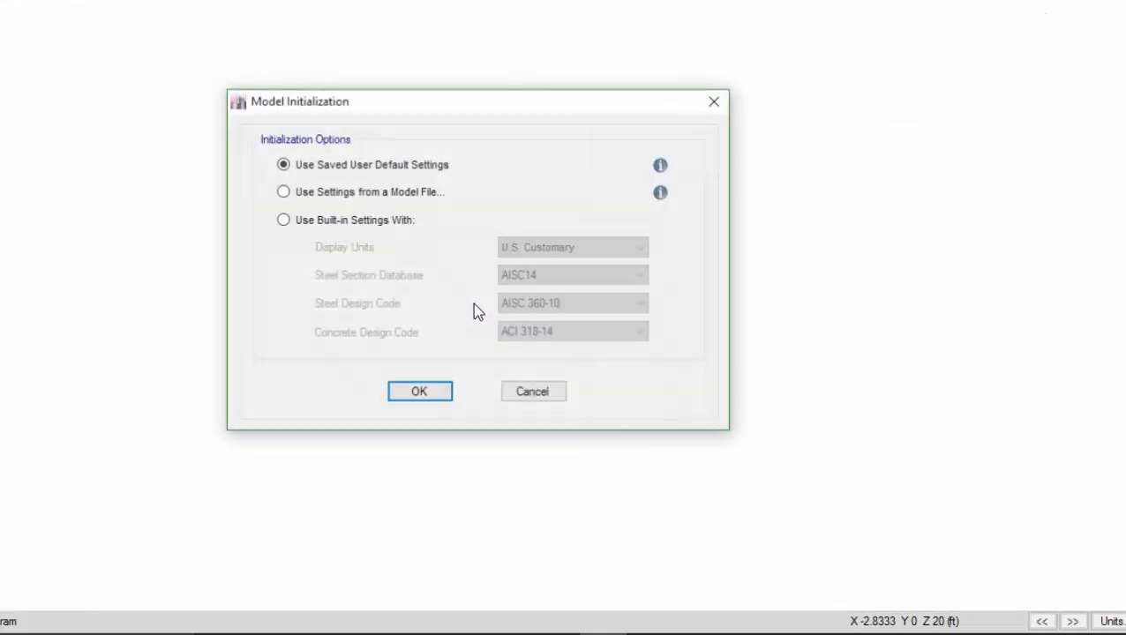
pyautogui.click(426, 392)
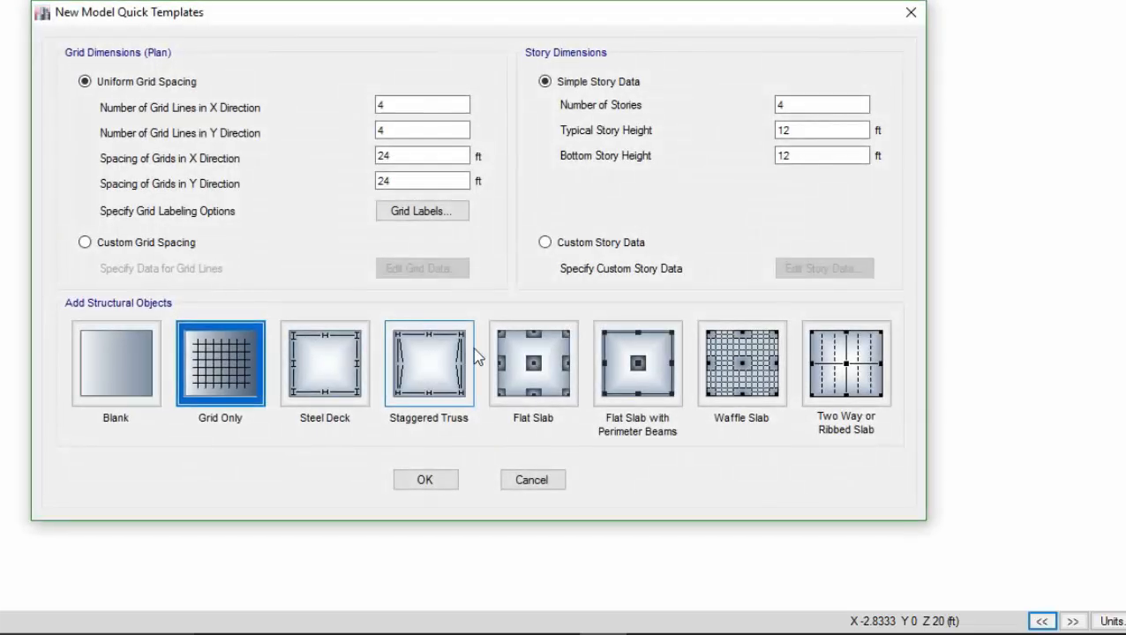
# - Switch to the photo of the handwritten two-span beam calculation, review its spans and loads, and return to ETABS
pyautogui.click(554, 618)
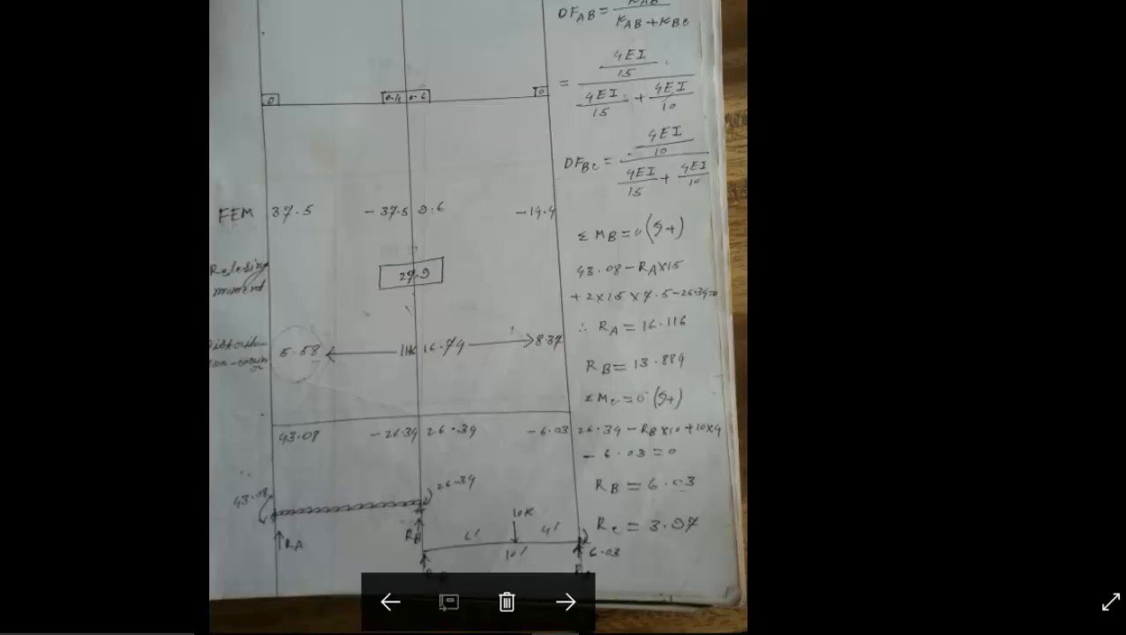
pyautogui.moveTo(553, 622)
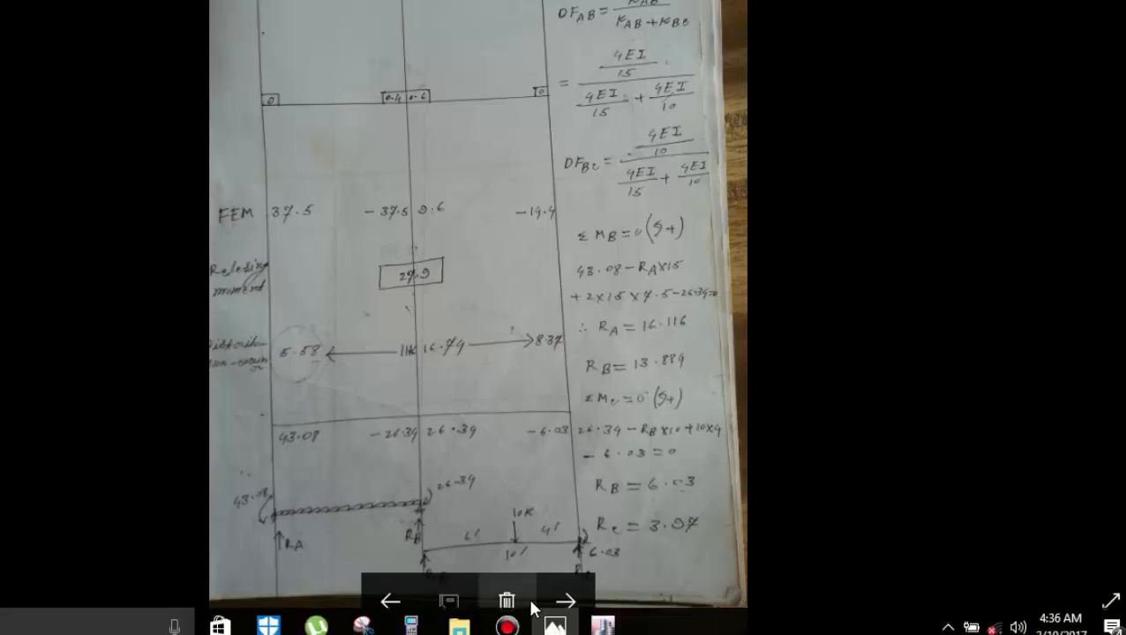
pyautogui.click(603, 616)
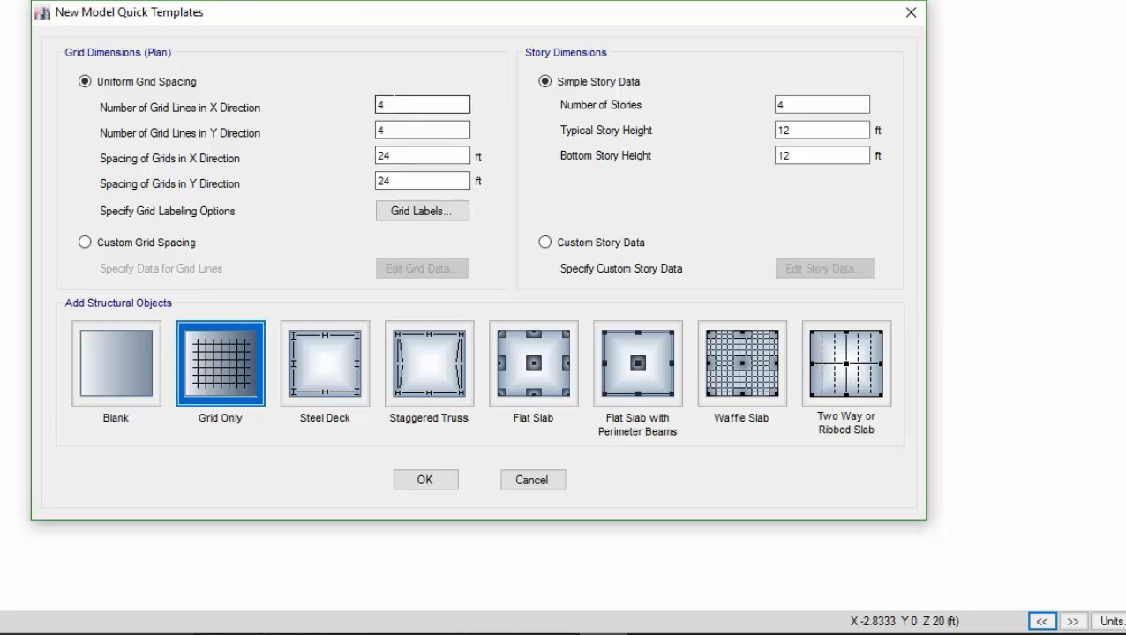
# - Set 3 grid lines in X and 1 in Y, switch to custom grid spacing and open the grid data for editing
pyautogui.doubleClick(388, 105)
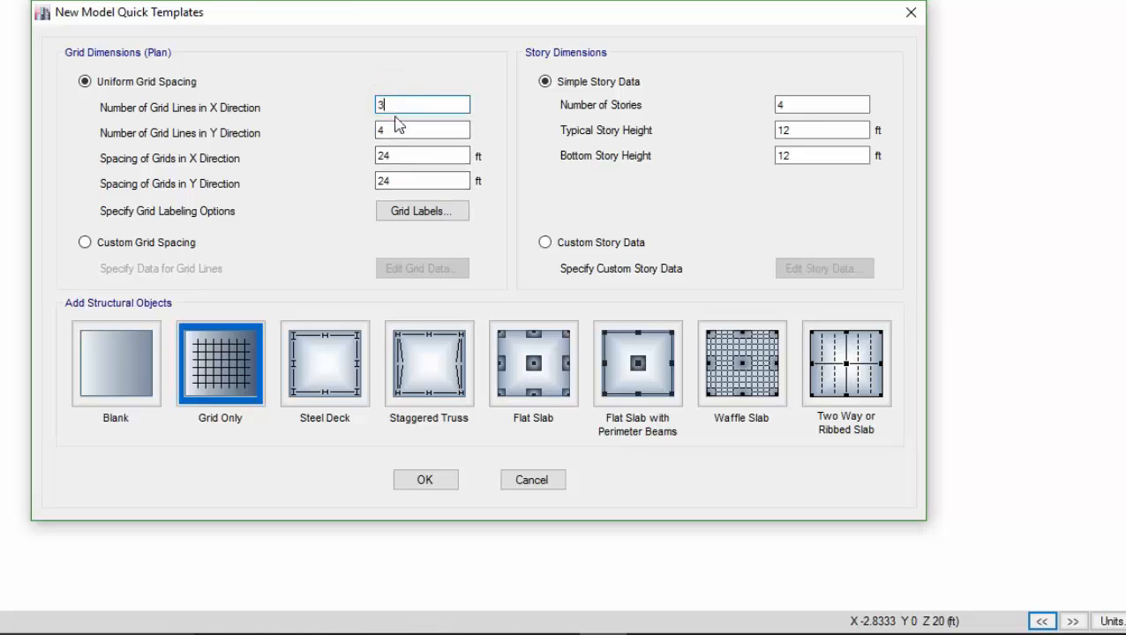
pyautogui.doubleClick(396, 131)
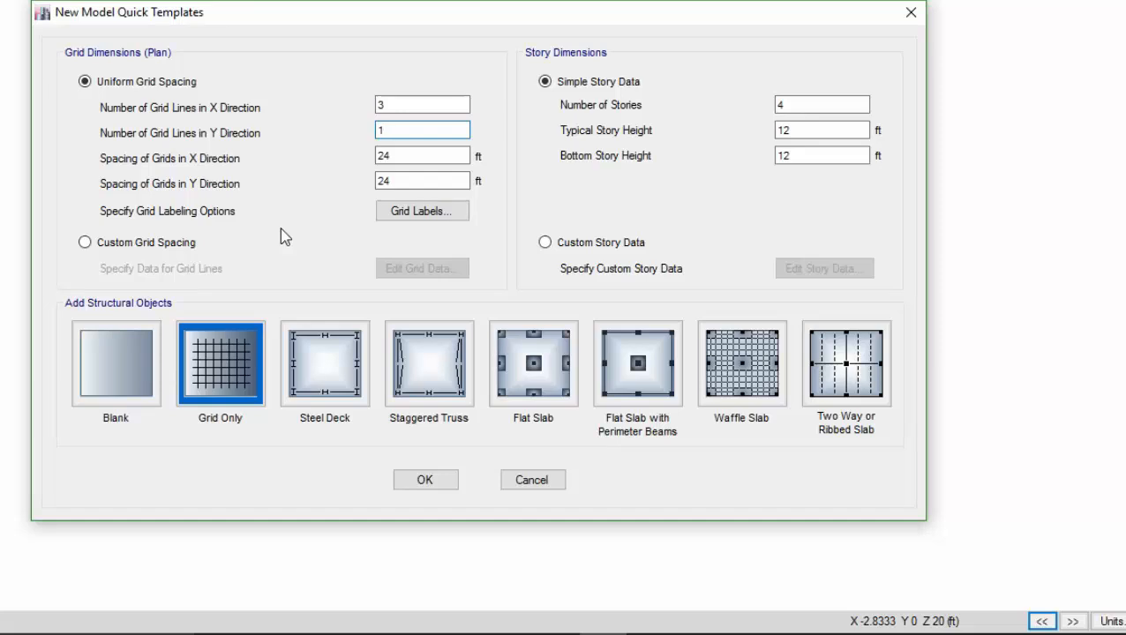
pyautogui.click(172, 246)
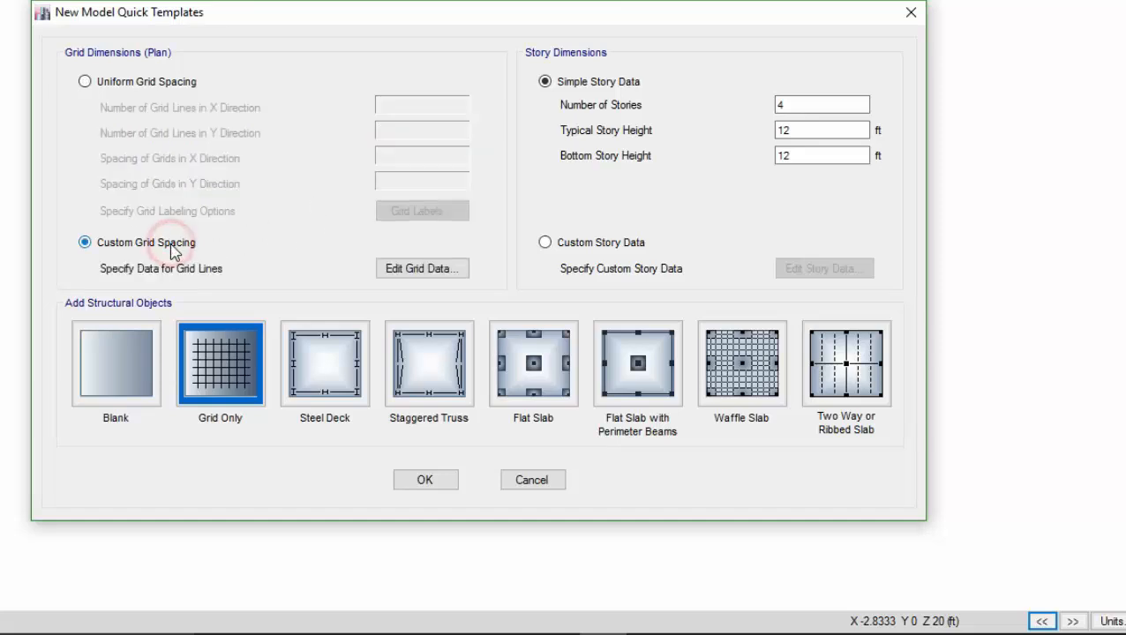
pyautogui.click(397, 272)
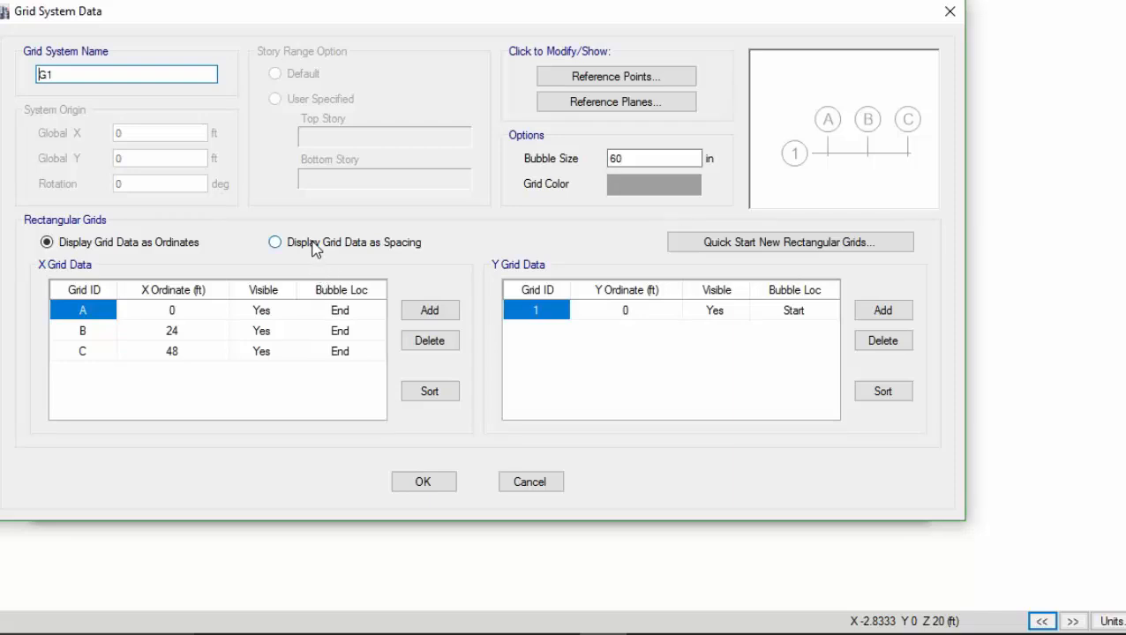
# - Display the grid data as spacing, check the spans in the handwritten photo, and set X spacings of 15 ft for A and 10 ft for B
pyautogui.click(308, 247)
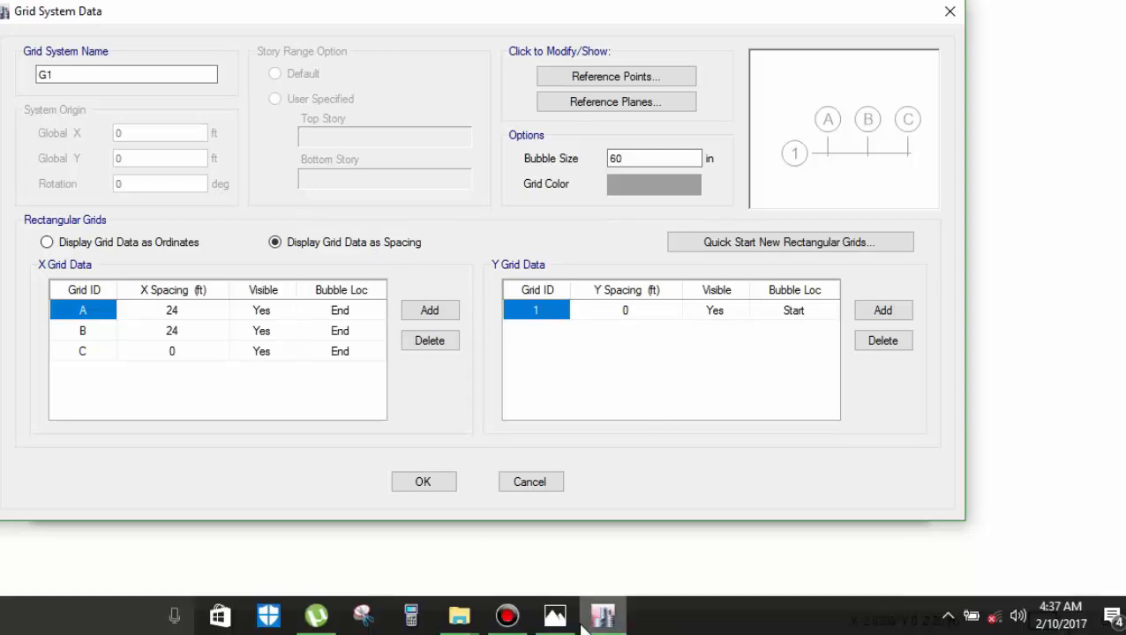
pyautogui.click(556, 618)
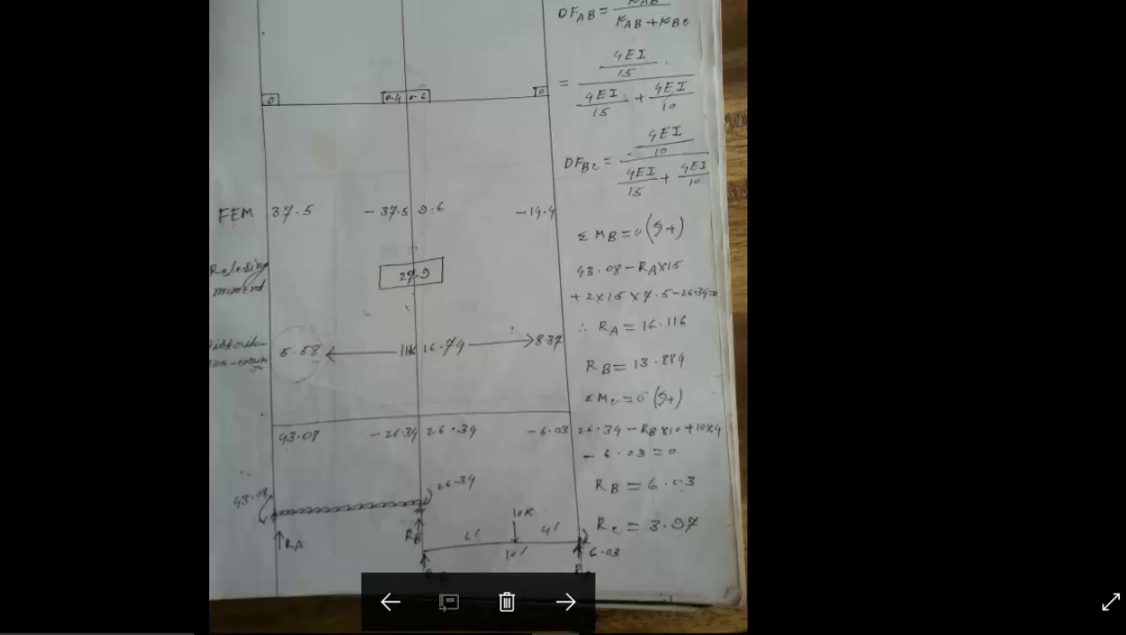
pyautogui.hotkey('alt', 'Tab')
pyautogui.click(200, 317)
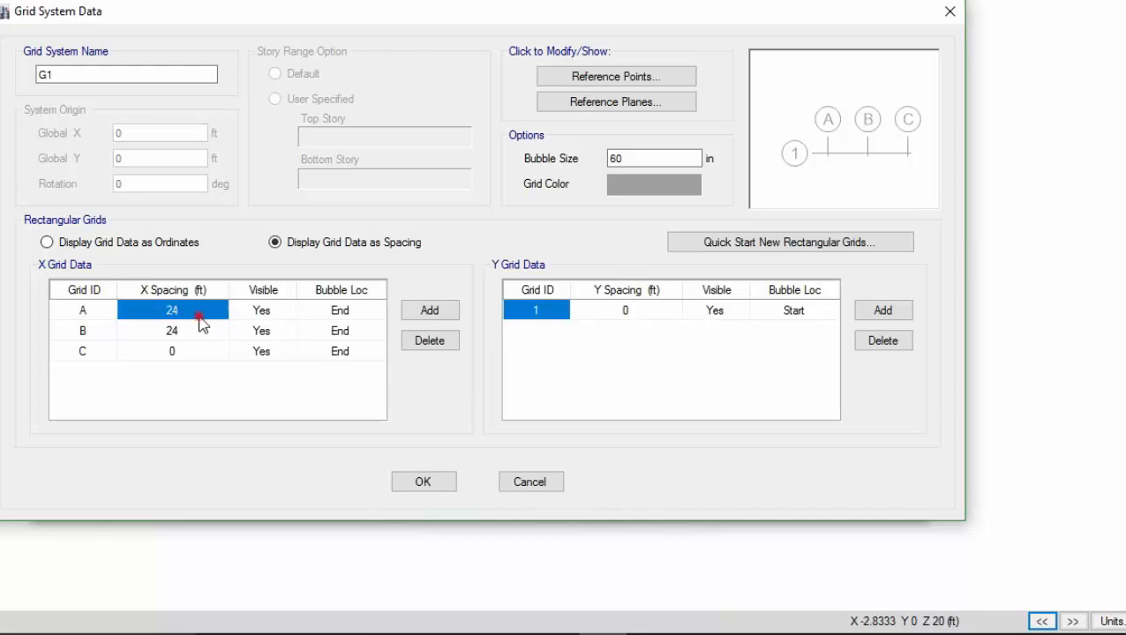
pyautogui.write('15')
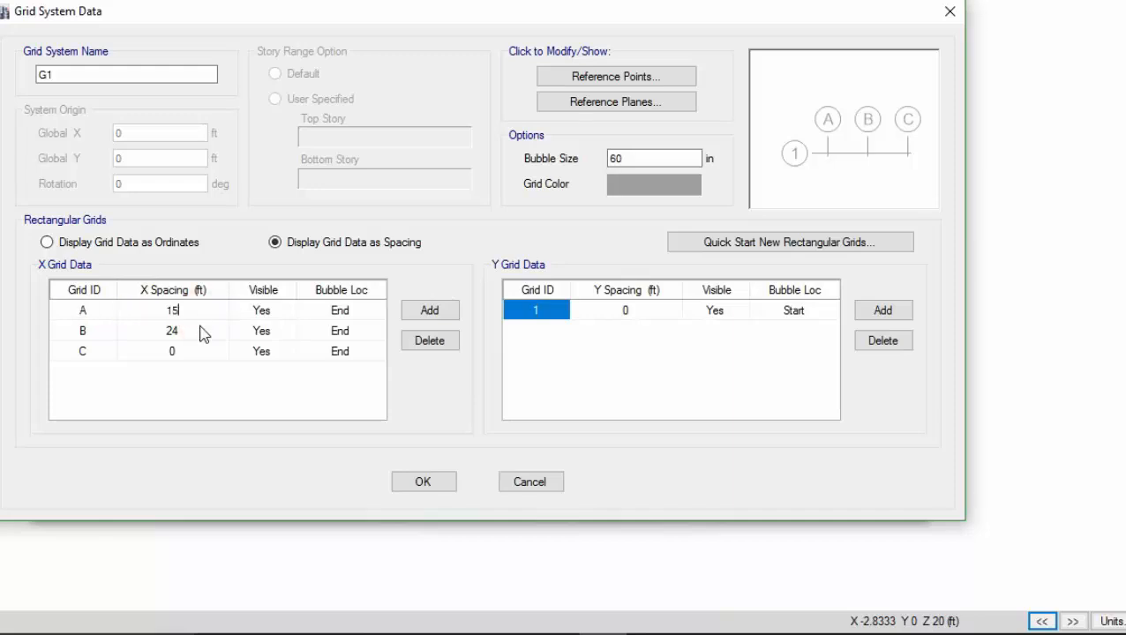
pyautogui.click(200, 332)
pyautogui.write('10')
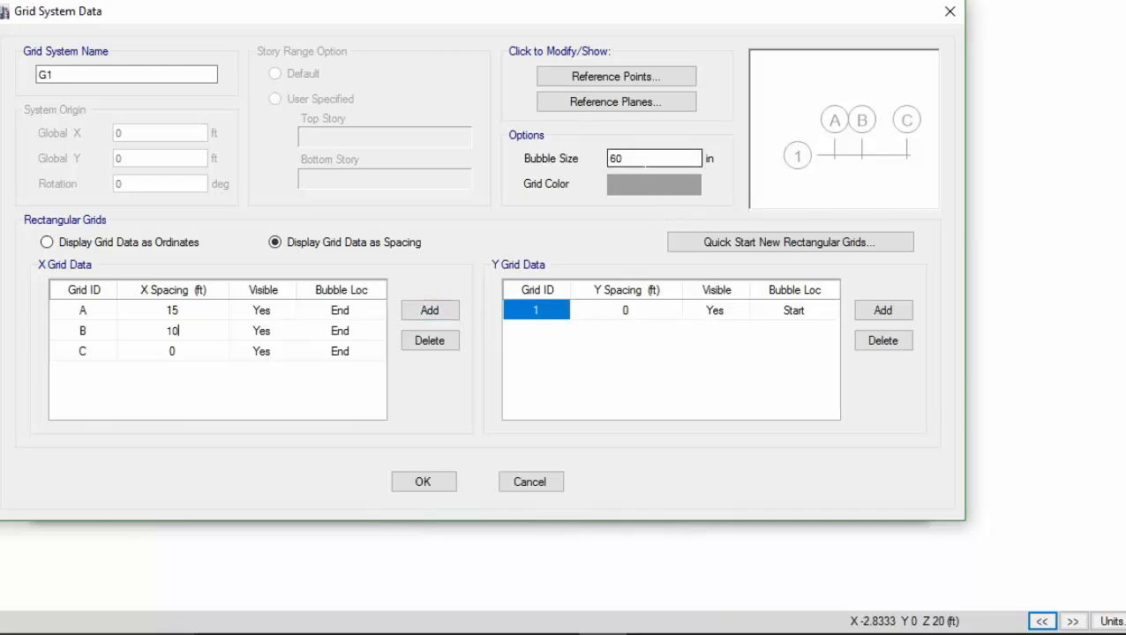
# - Set the grid bubble size to 20 in and create the grid-only model with 1 story
pyautogui.click(644, 158)
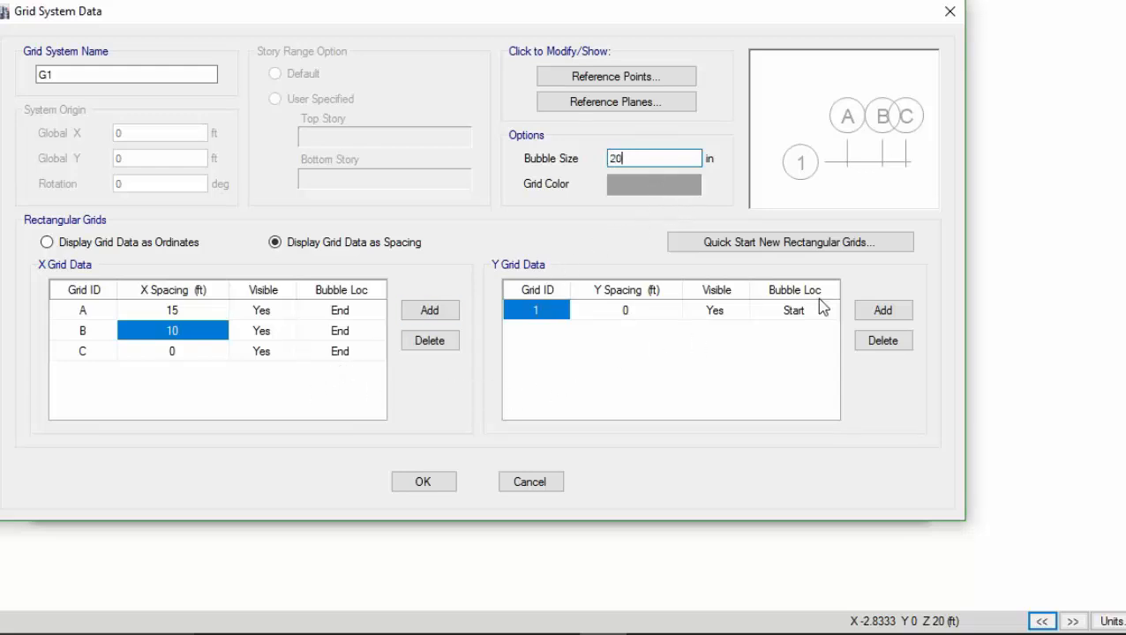
pyautogui.click(442, 484)
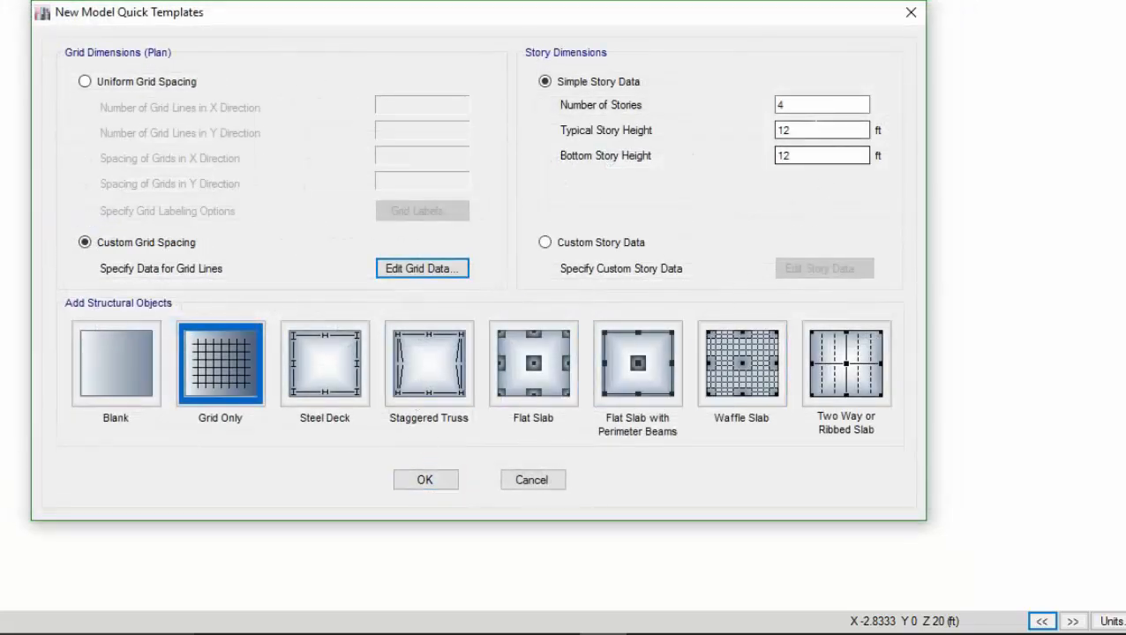
pyautogui.doubleClick(799, 105)
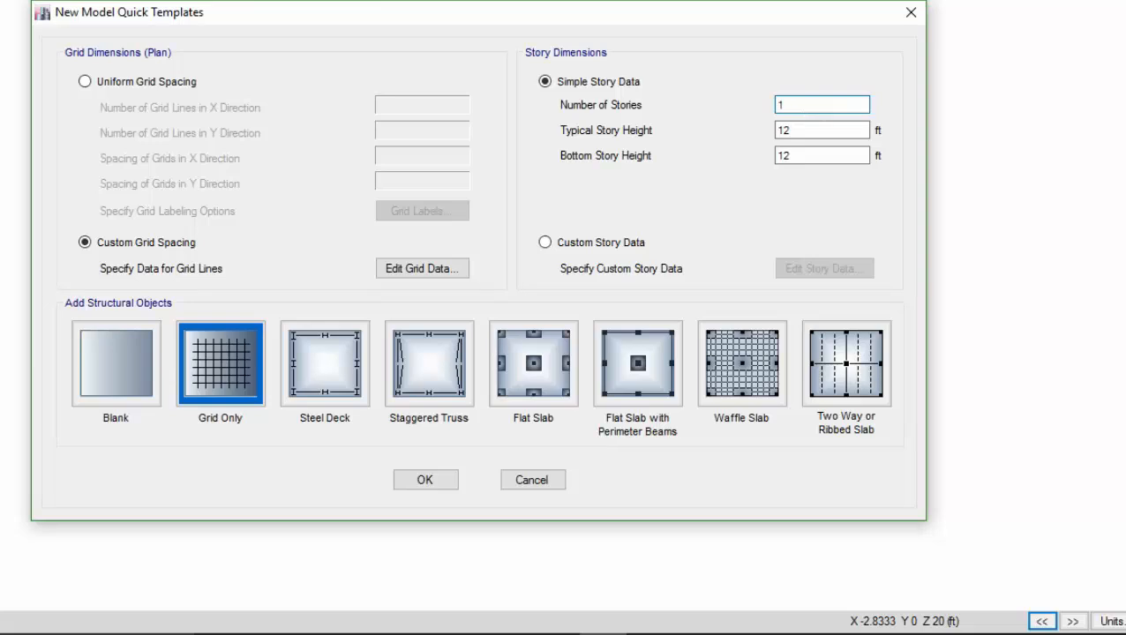
pyautogui.click(418, 478)
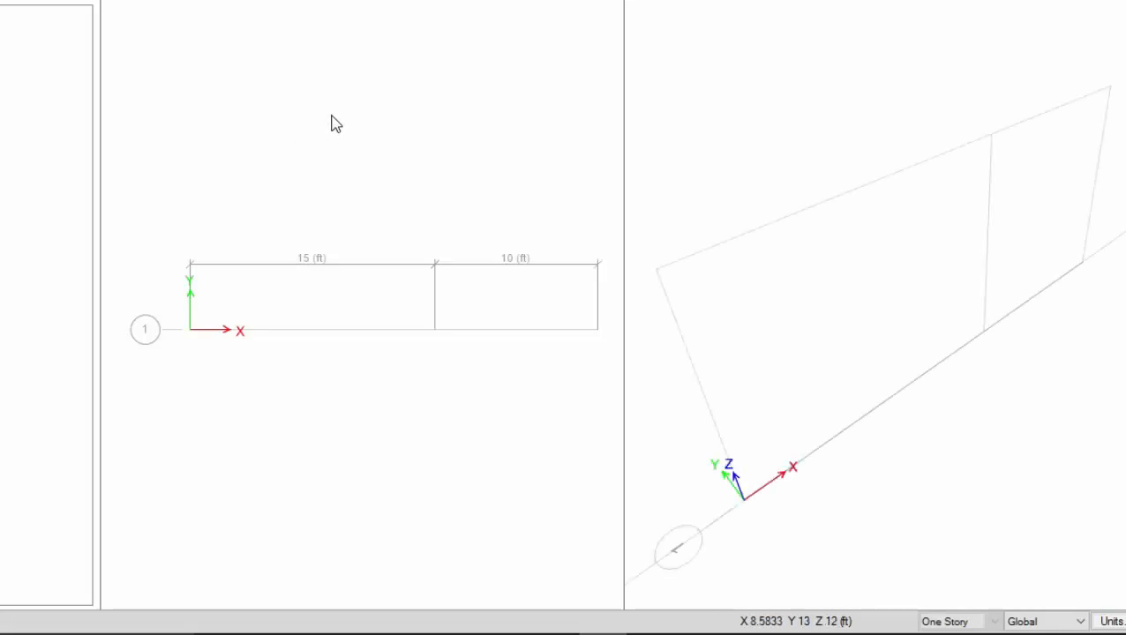
# - Change the plan view to the elevation along grid line 1
pyautogui.click(311, 88)
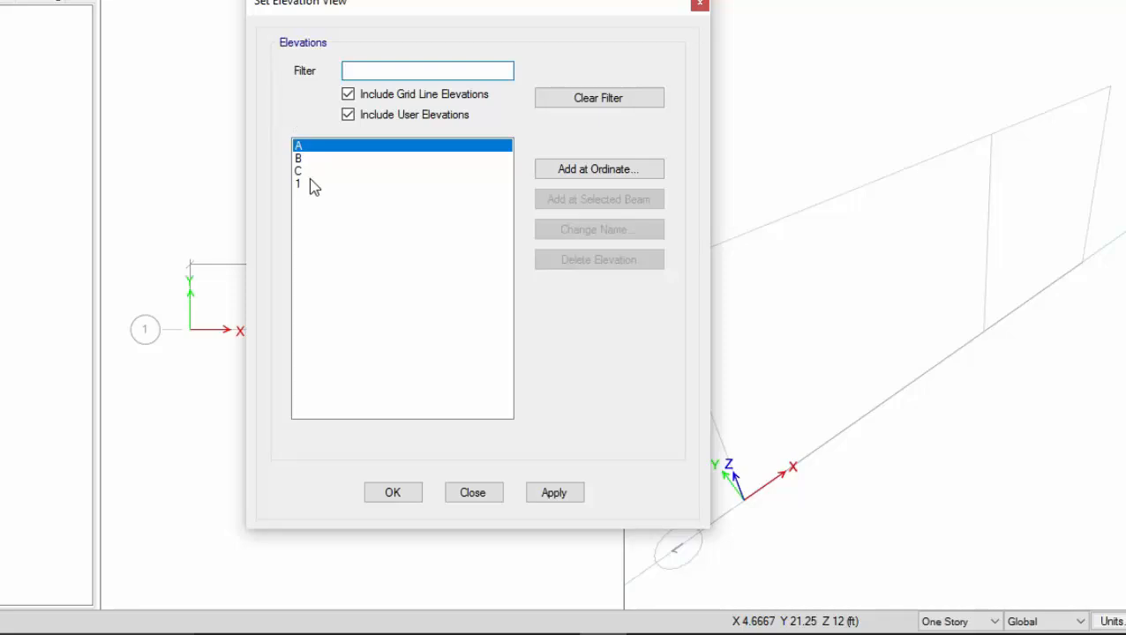
pyautogui.click(311, 184)
pyautogui.click(546, 492)
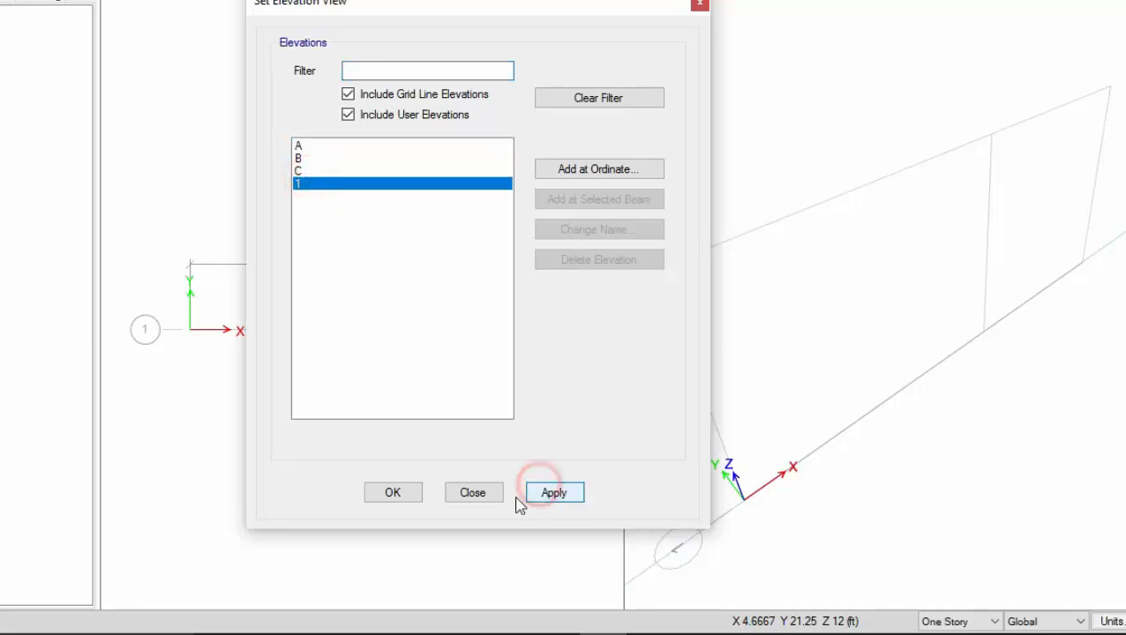
pyautogui.click(394, 494)
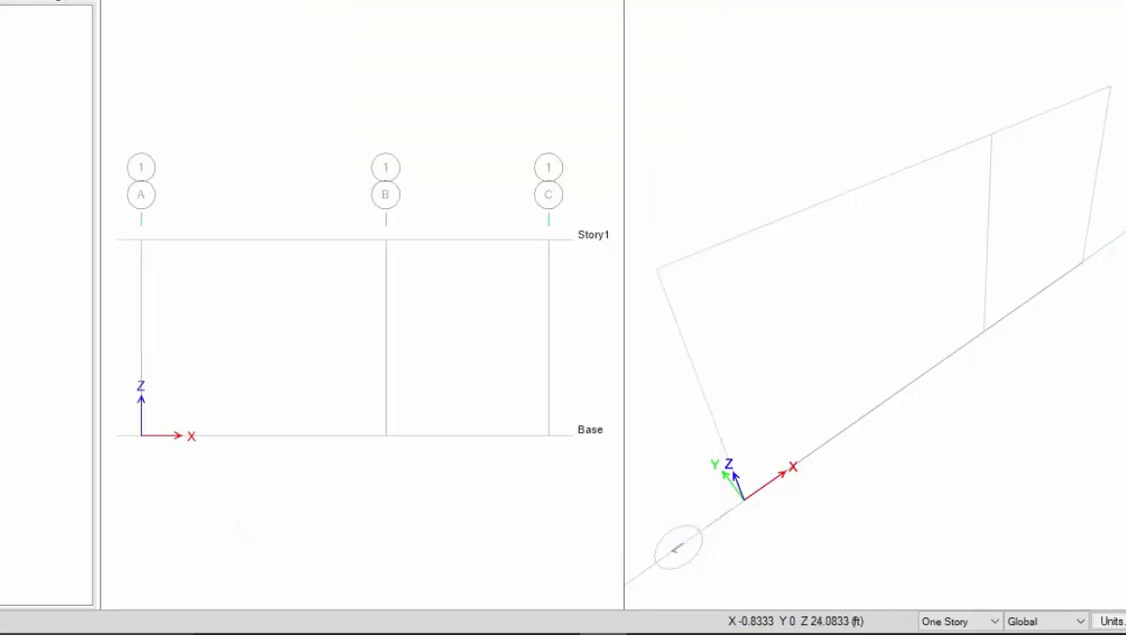
# - Delete all the default frame sections that can be deleted from the frame properties
pyautogui.click(80, 0)
pyautogui.moveTo(84, 6)
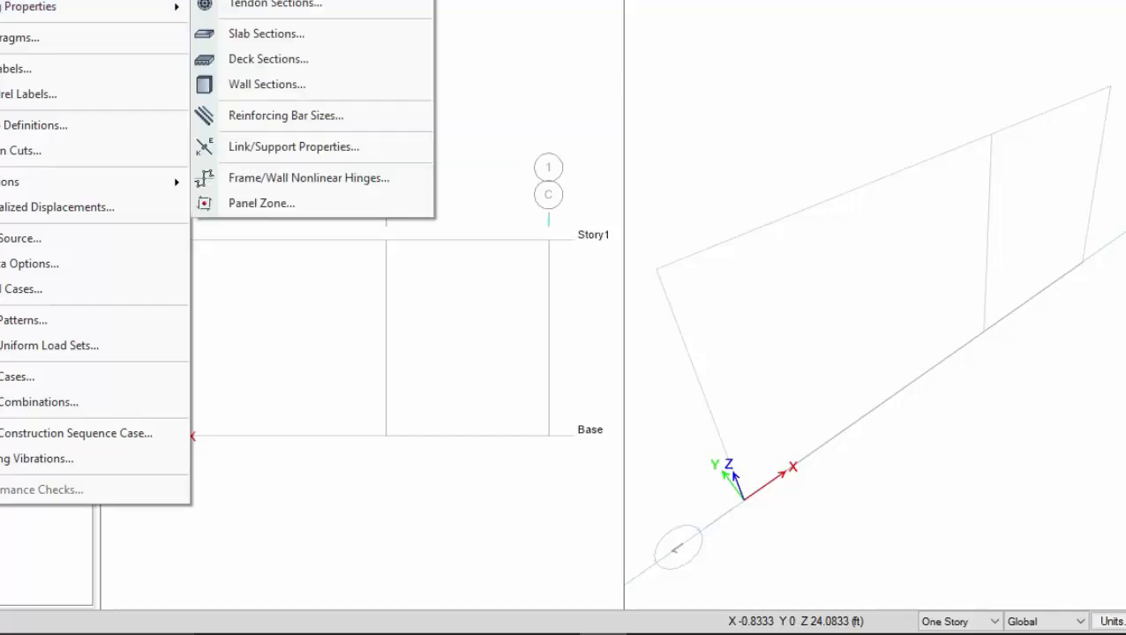
pyautogui.click(247, 0)
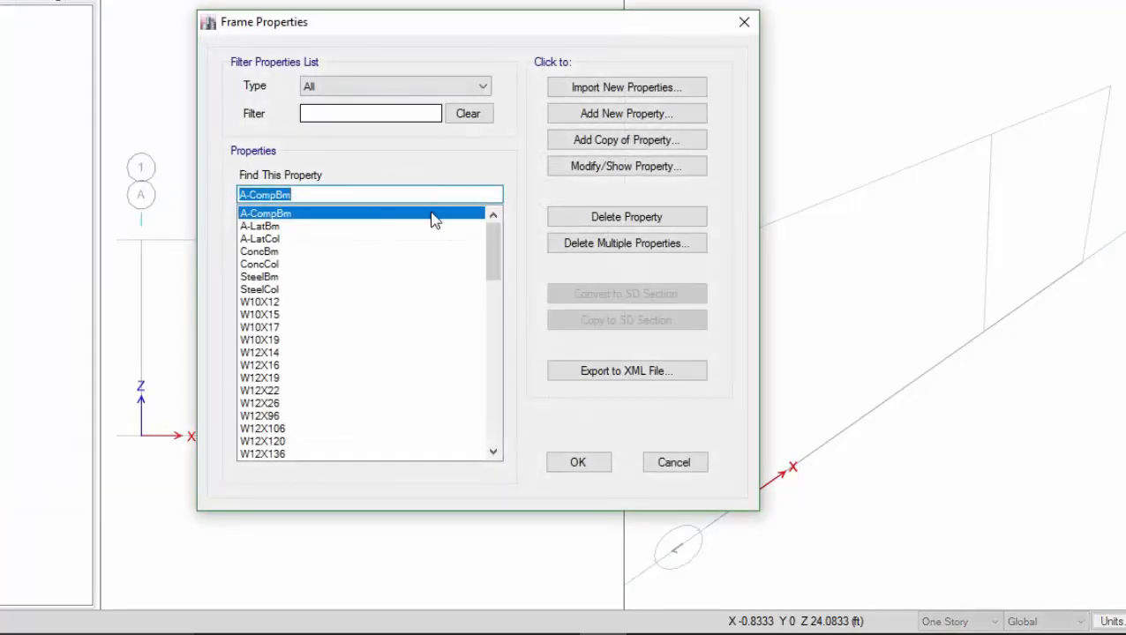
pyautogui.click(569, 250)
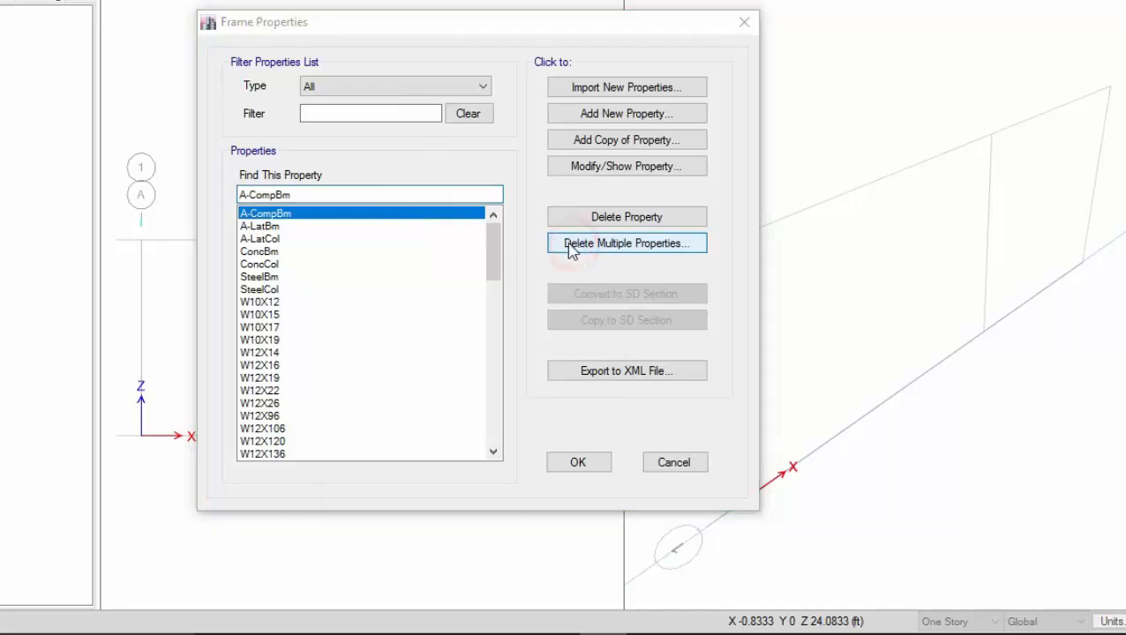
pyautogui.click(460, 182)
pyautogui.moveTo(461, 184); pyautogui.dragTo(477, 281)
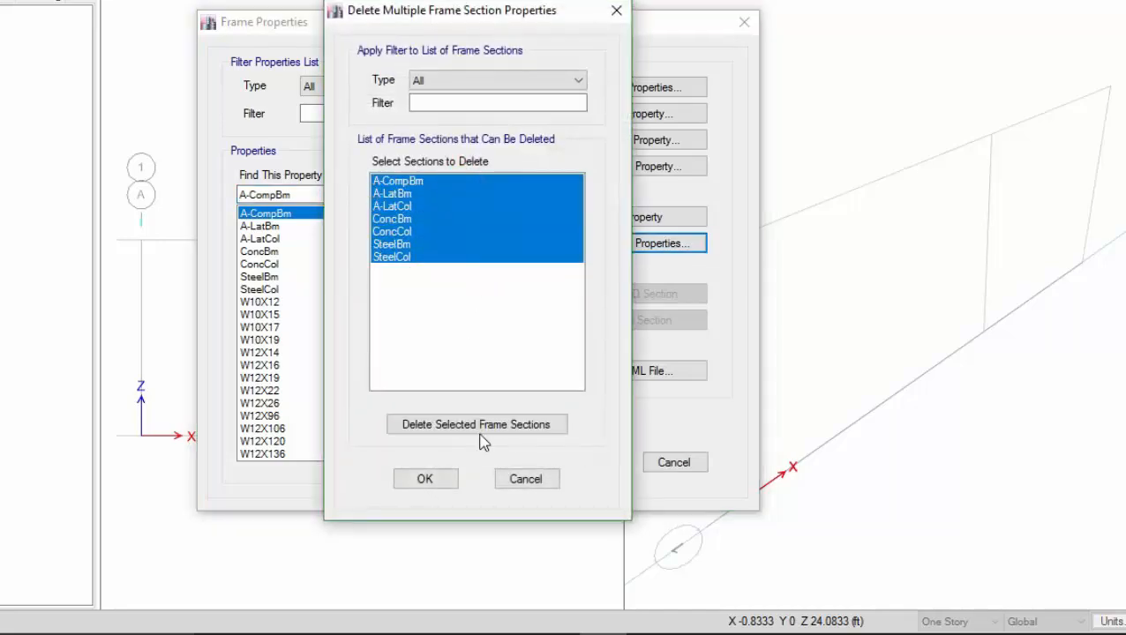
pyautogui.click(490, 427)
pyautogui.moveTo(457, 181); pyautogui.dragTo(494, 446)
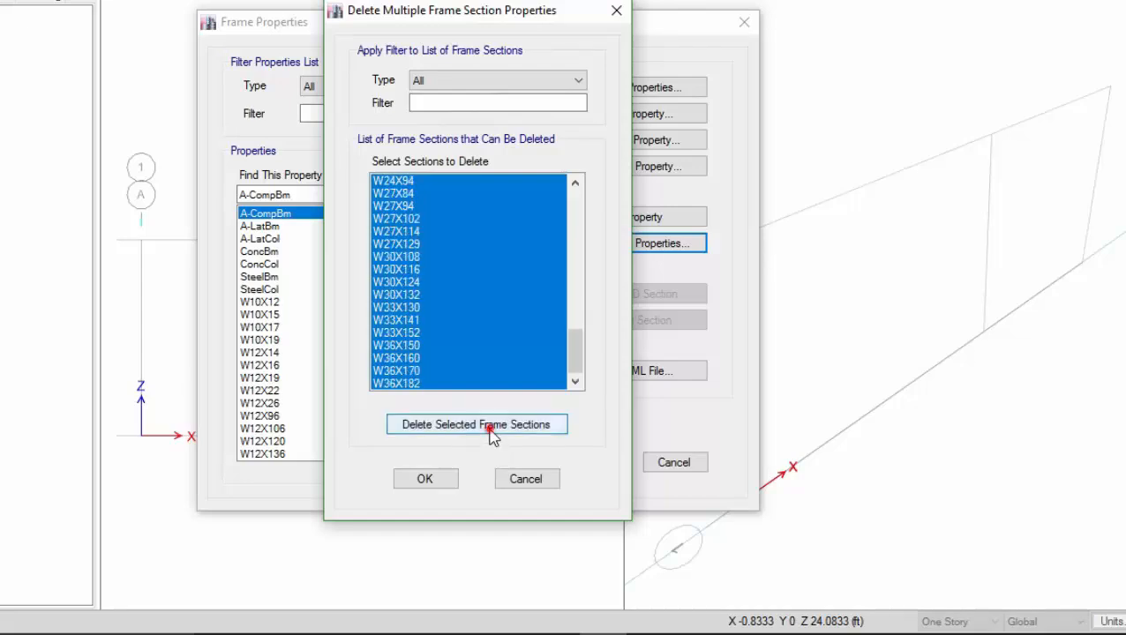
pyautogui.click(492, 433)
pyautogui.click(608, 344)
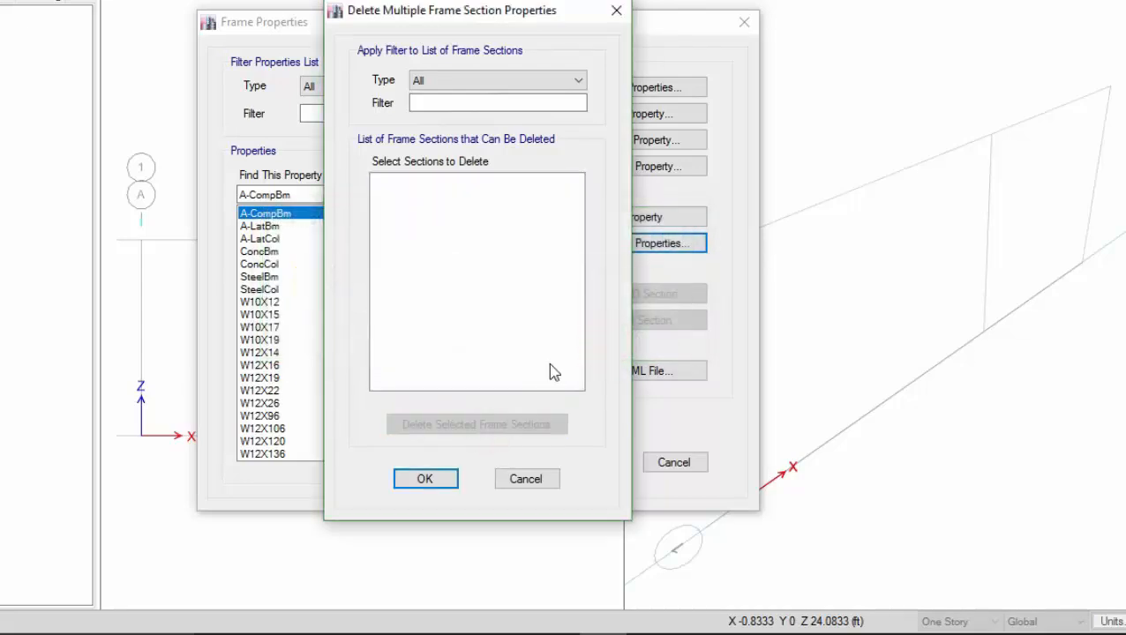
pyautogui.click(417, 479)
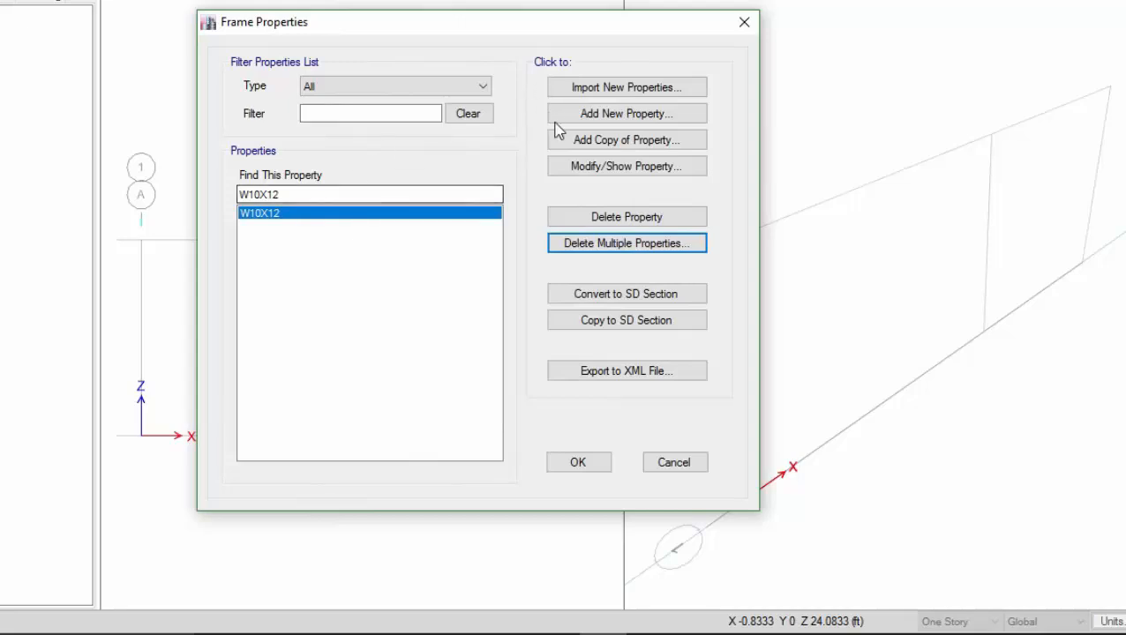
# - Add a concrete rectangular frame section named b with a depth of 1 in and a width of 1 in
pyautogui.click(623, 114)
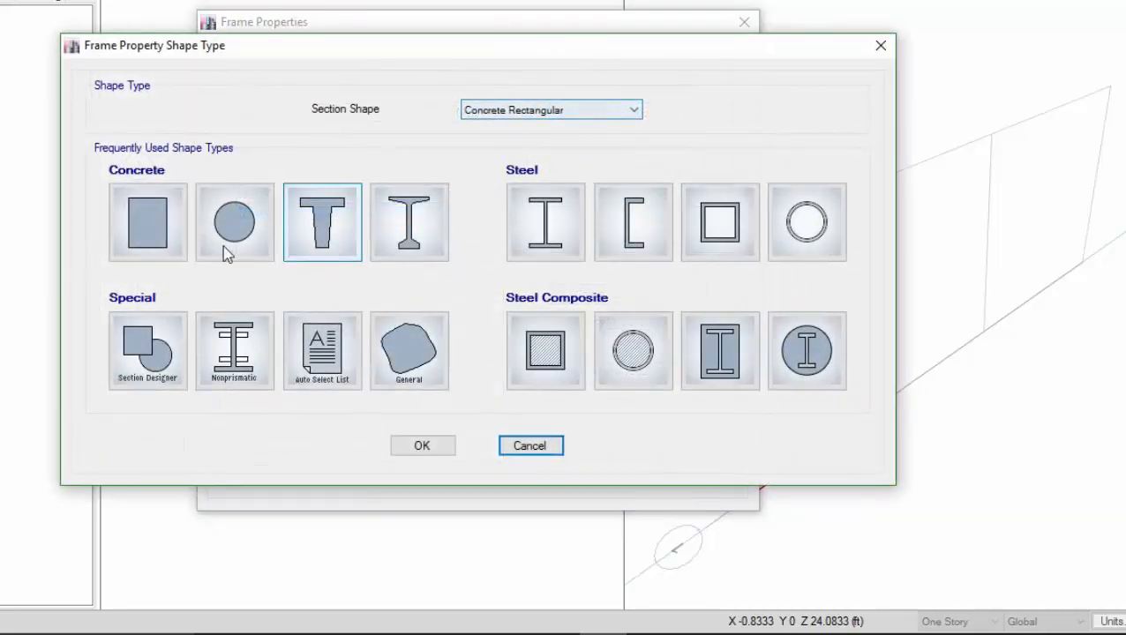
pyautogui.click(154, 216)
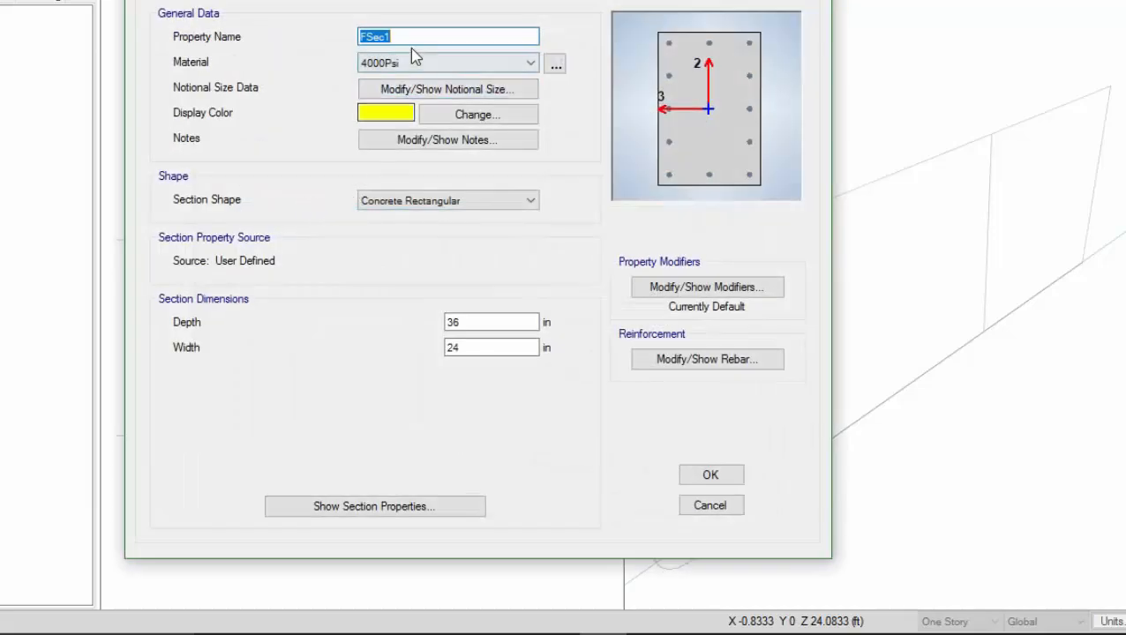
pyautogui.write('b')
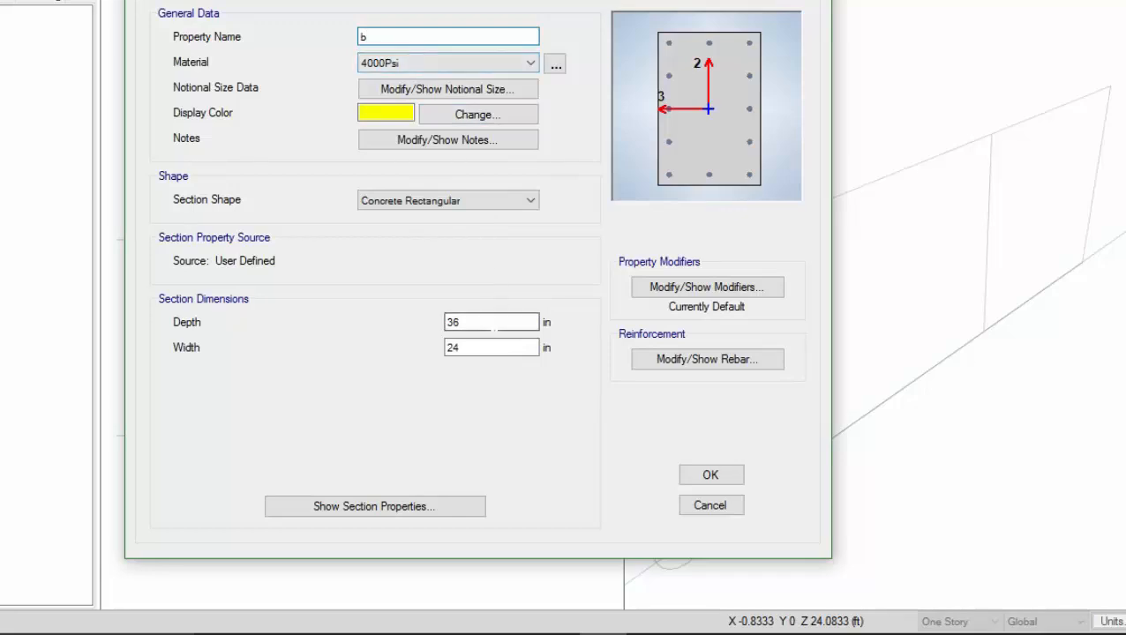
pyautogui.click(491, 322)
pyautogui.click(492, 322)
pyautogui.moveTo(491, 322); pyautogui.dragTo(434, 325)
pyautogui.write('1')
pyautogui.doubleClick(475, 347)
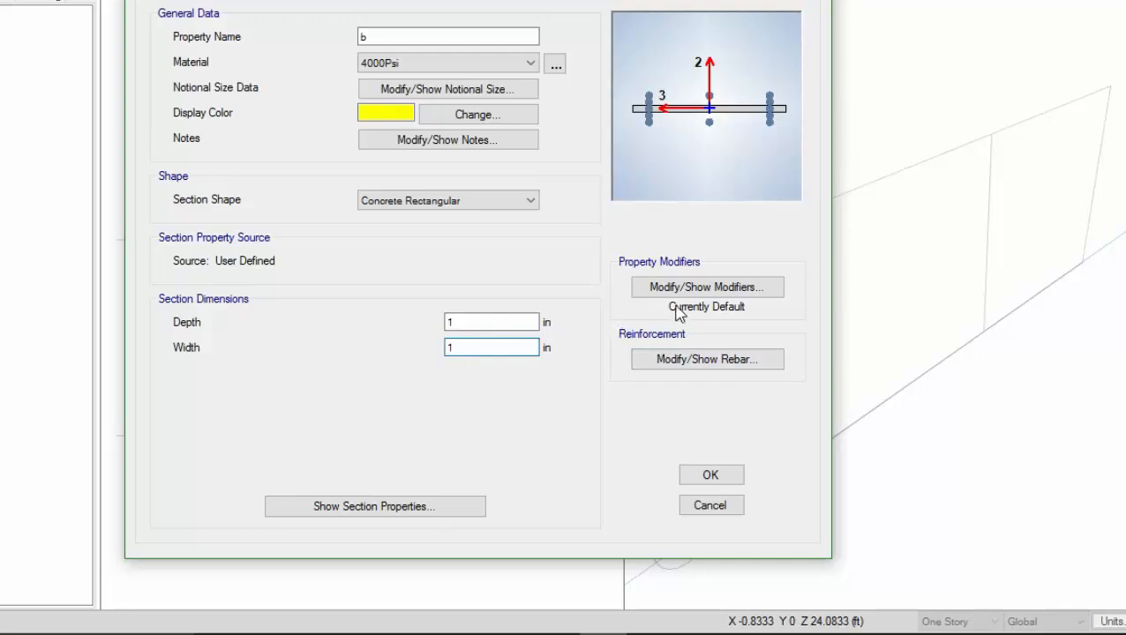
# - Set the section's reinforcement design type to M3 Design Only (Beam) and save the frame properties
pyautogui.click(721, 364)
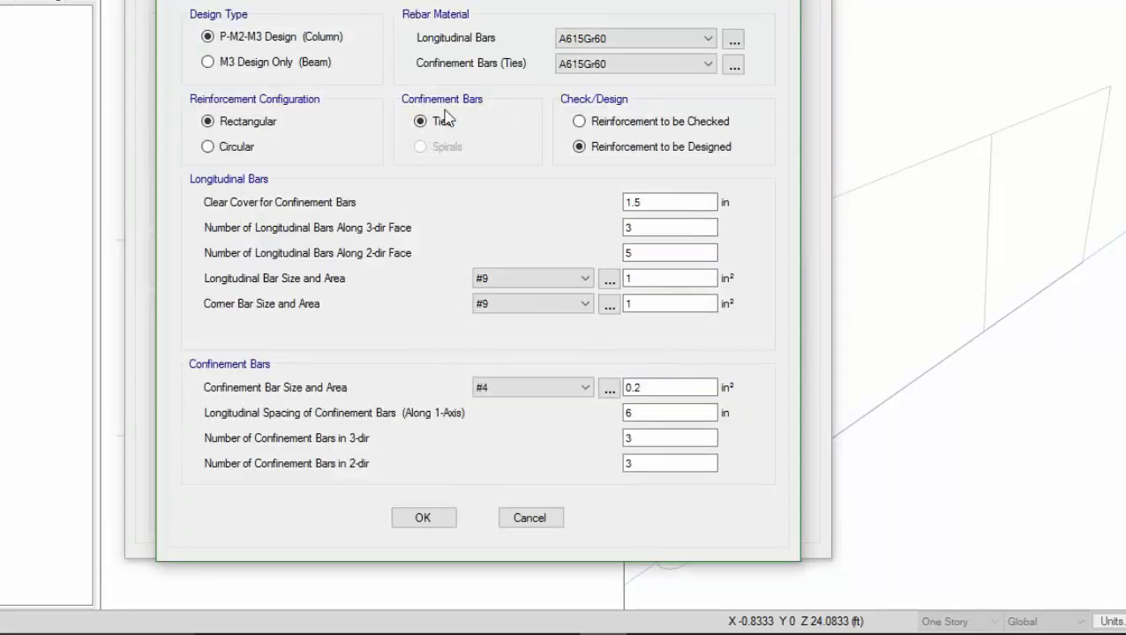
pyautogui.click(259, 69)
pyautogui.click(443, 253)
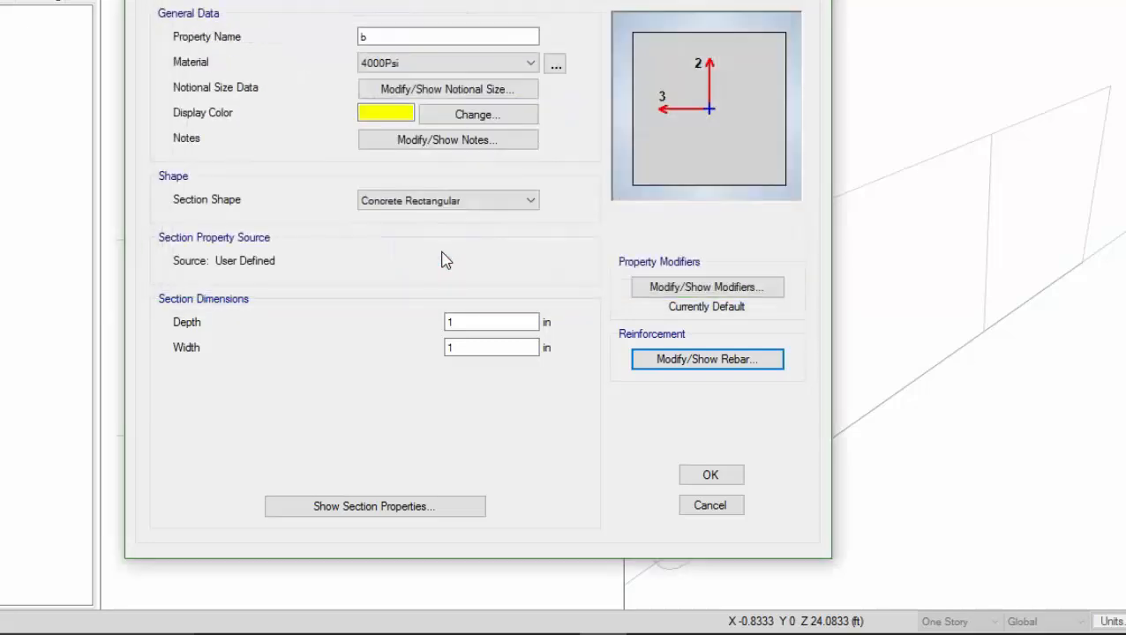
pyautogui.click(684, 477)
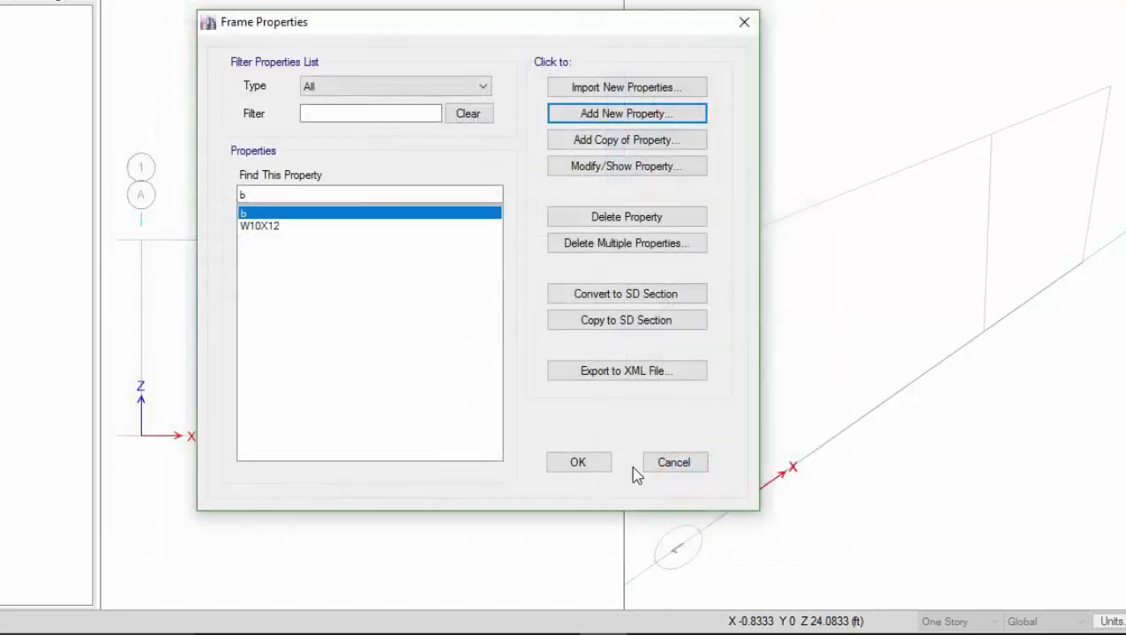
pyautogui.click(572, 465)
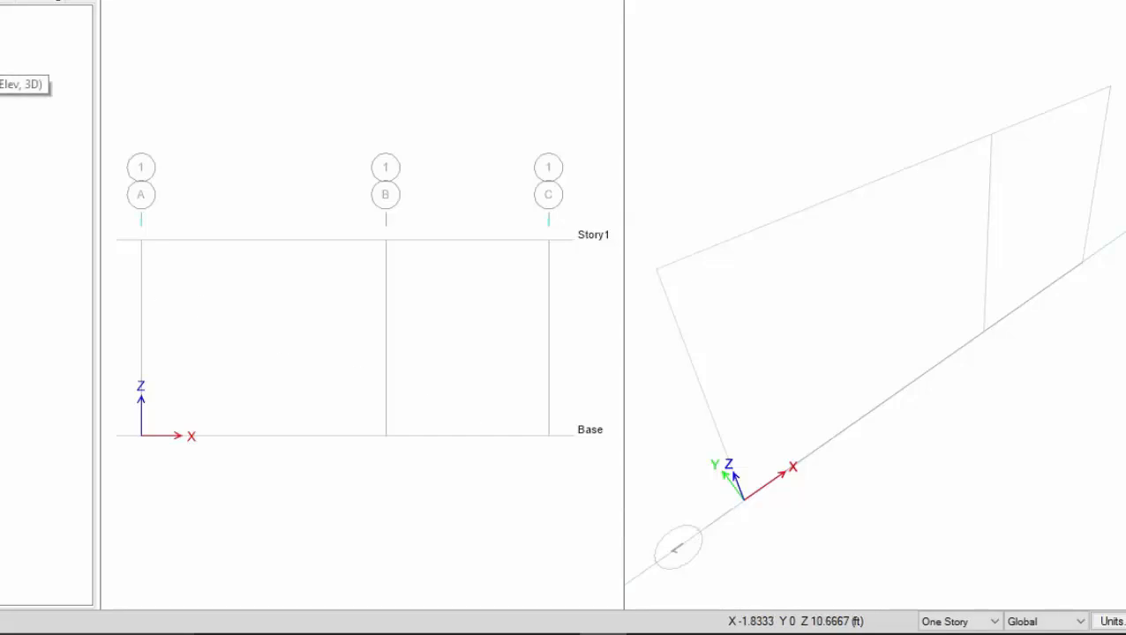
# - Draw a beam with section b along Story1 from grid A to grid B in the elevation
pyautogui.click(0, 63)
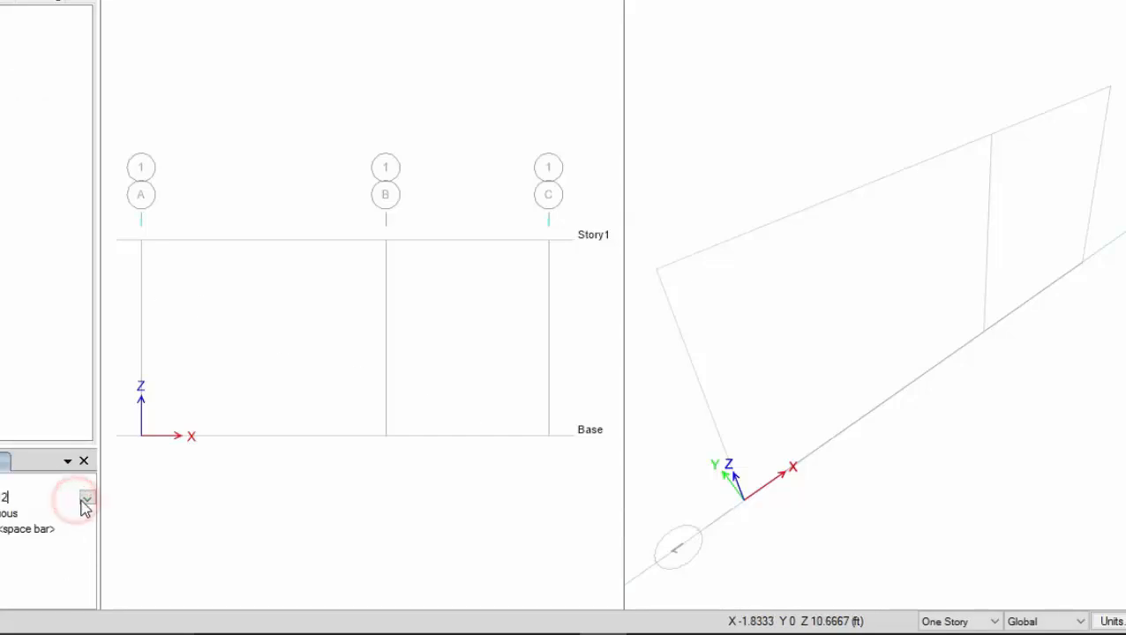
pyautogui.click(85, 499)
pyautogui.click(67, 514)
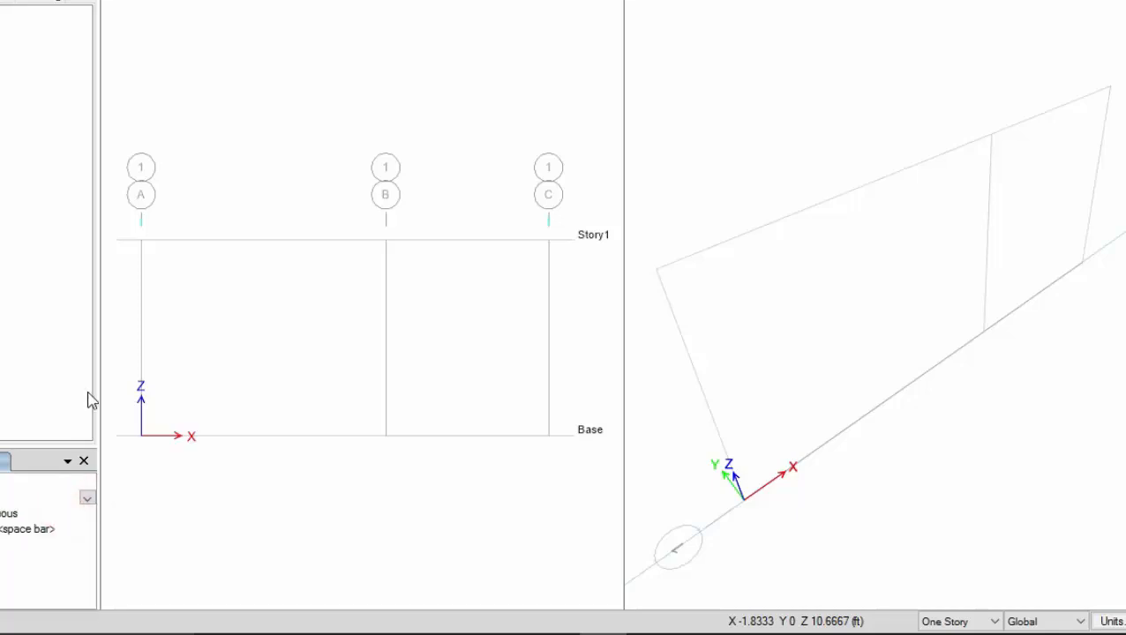
pyautogui.click(144, 240)
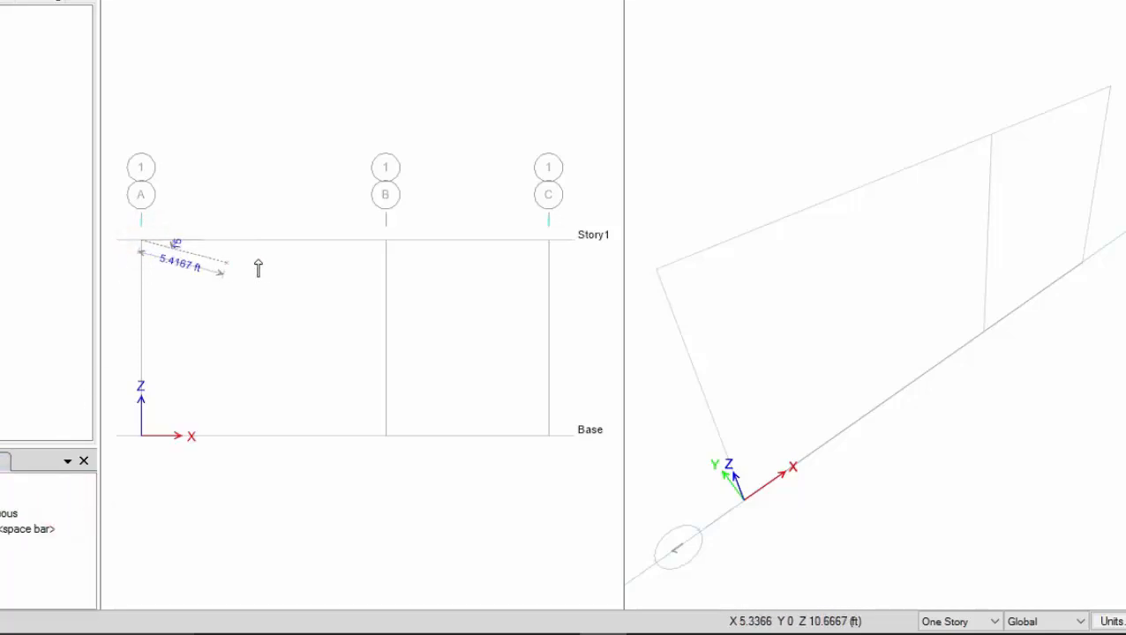
pyautogui.doubleClick(387, 241)
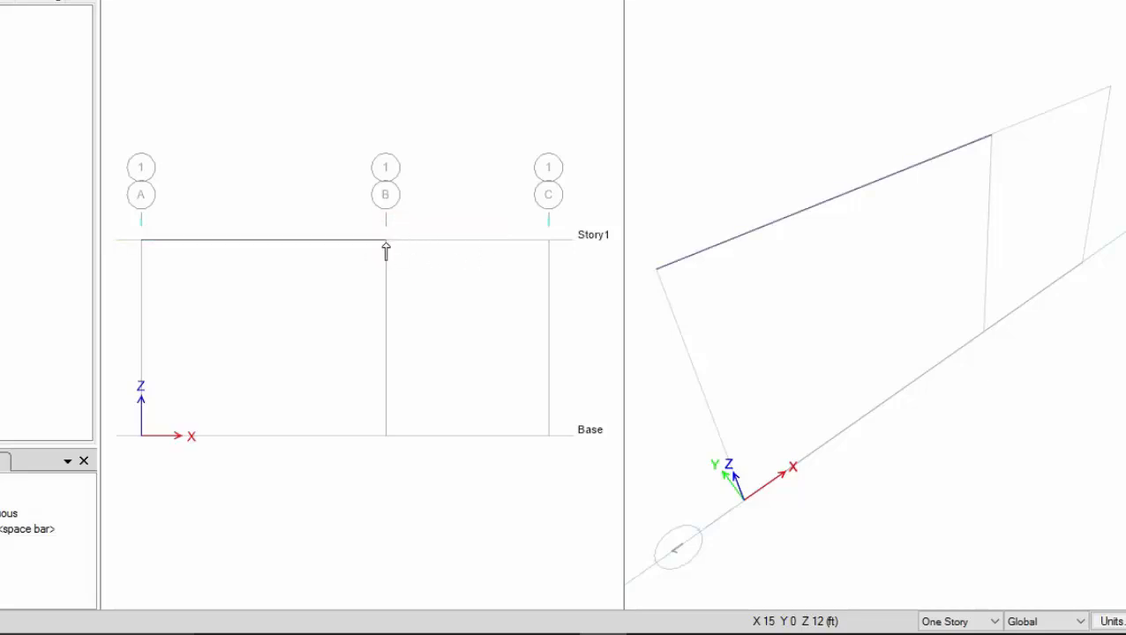
# - Draw a second beam with section b along Story1 from grid B to grid C and end the drawing command
pyautogui.click(386, 243)
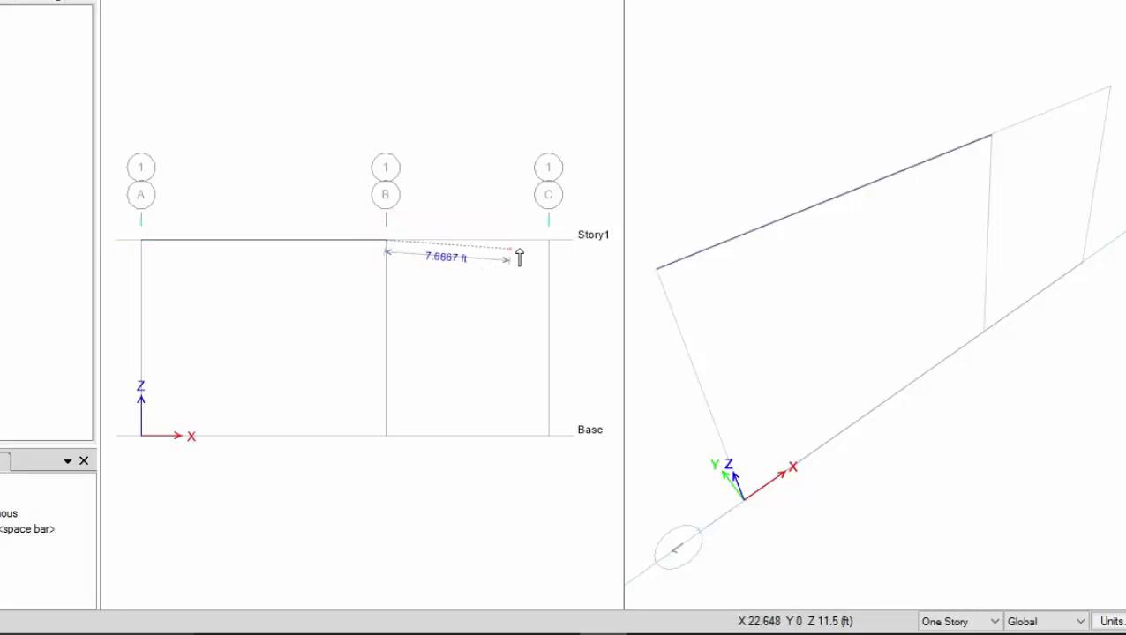
pyautogui.doubleClick(549, 240)
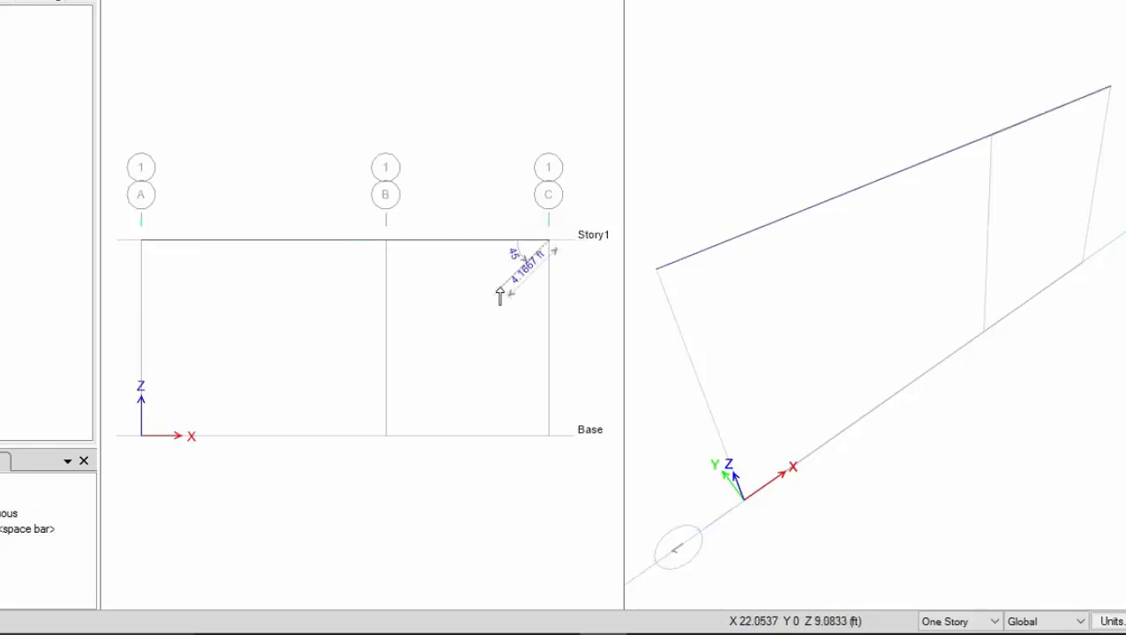
pyautogui.press('Escape')
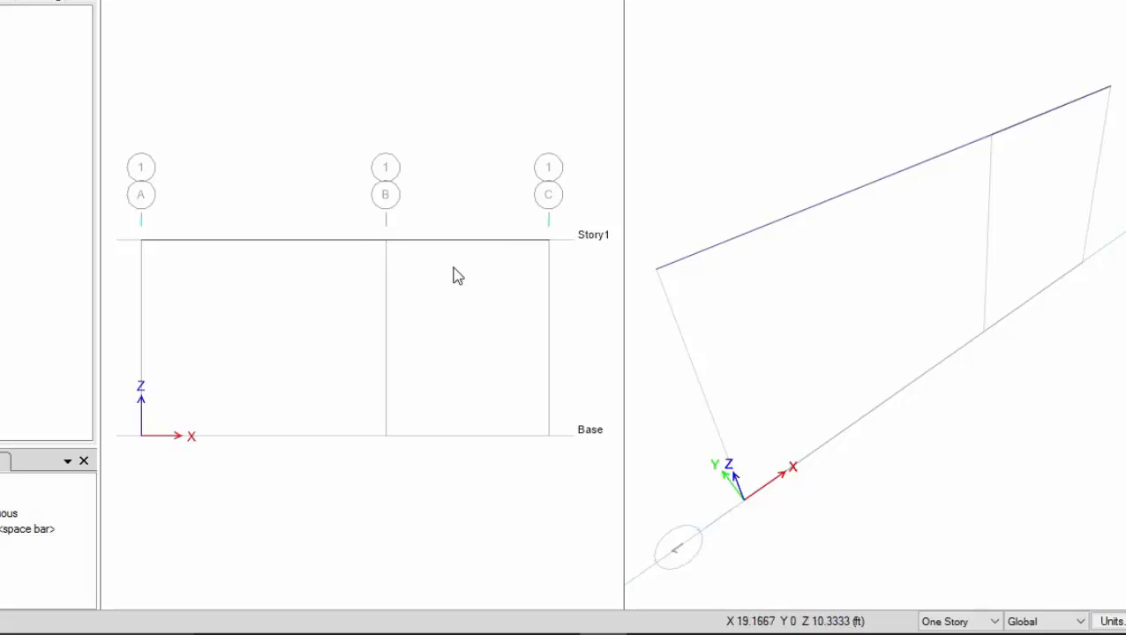
pyautogui.press('Escape')
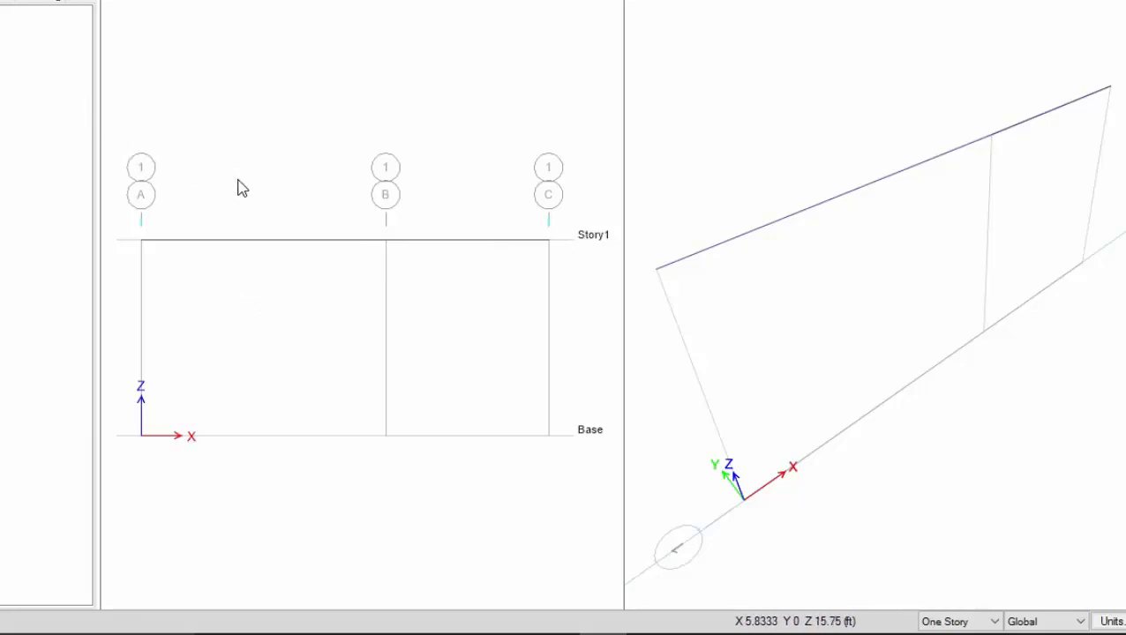
pyautogui.moveTo(247, 140); pyautogui.dragTo(246, 132, button='middle')
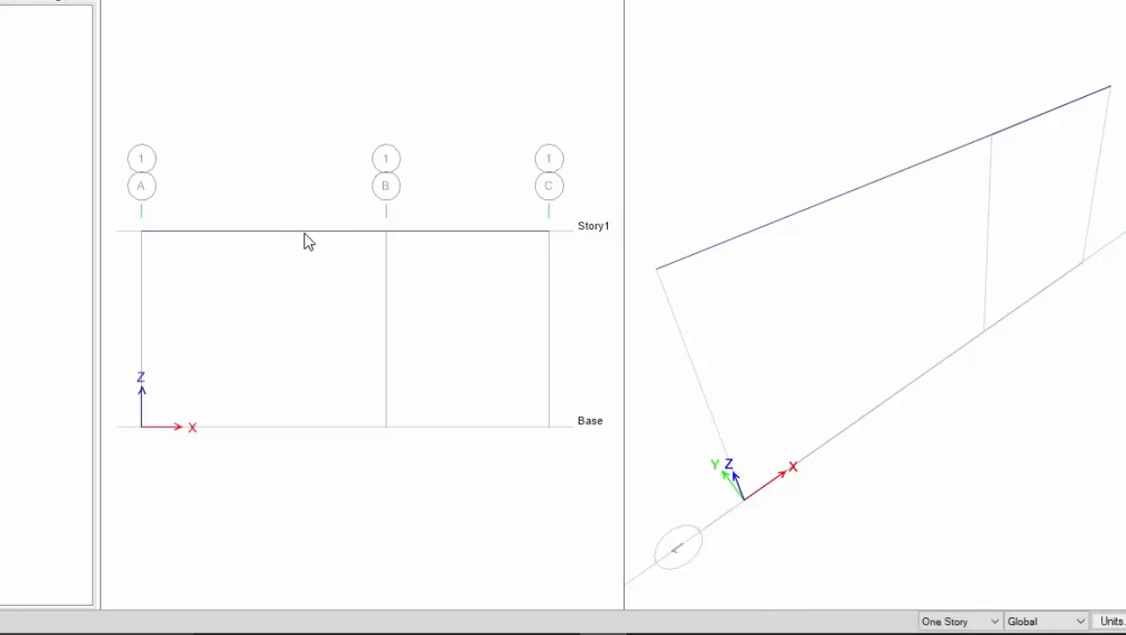
# - Check the hand solution, then start a distributed frame load assignment on the A–B beam using the Live load pattern
pyautogui.moveTo(639, 633)
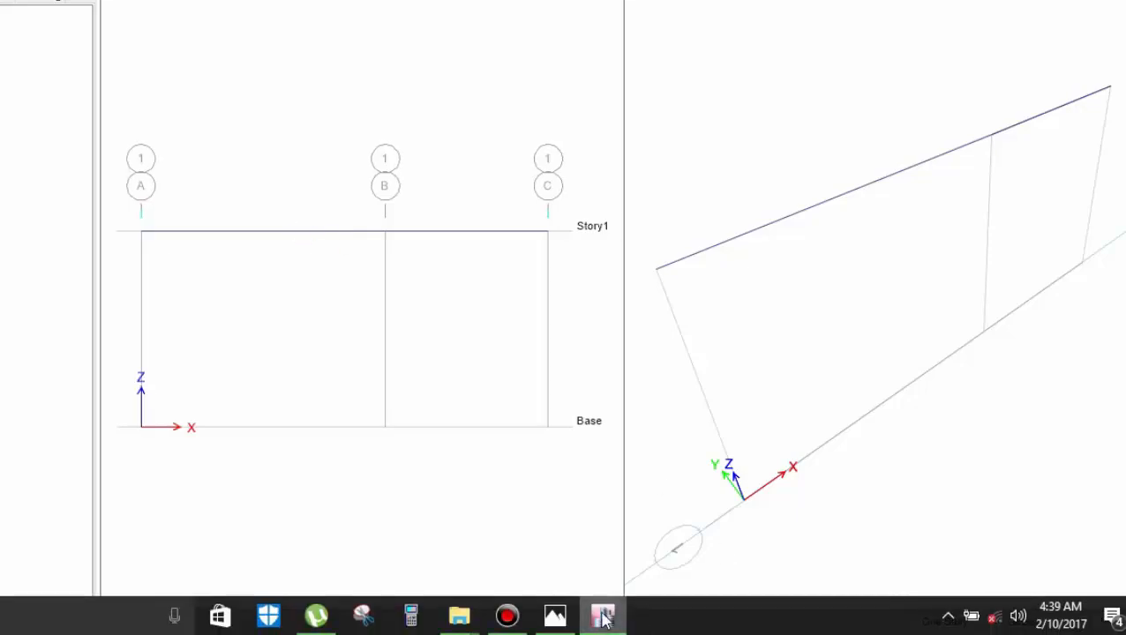
pyautogui.click(566, 616)
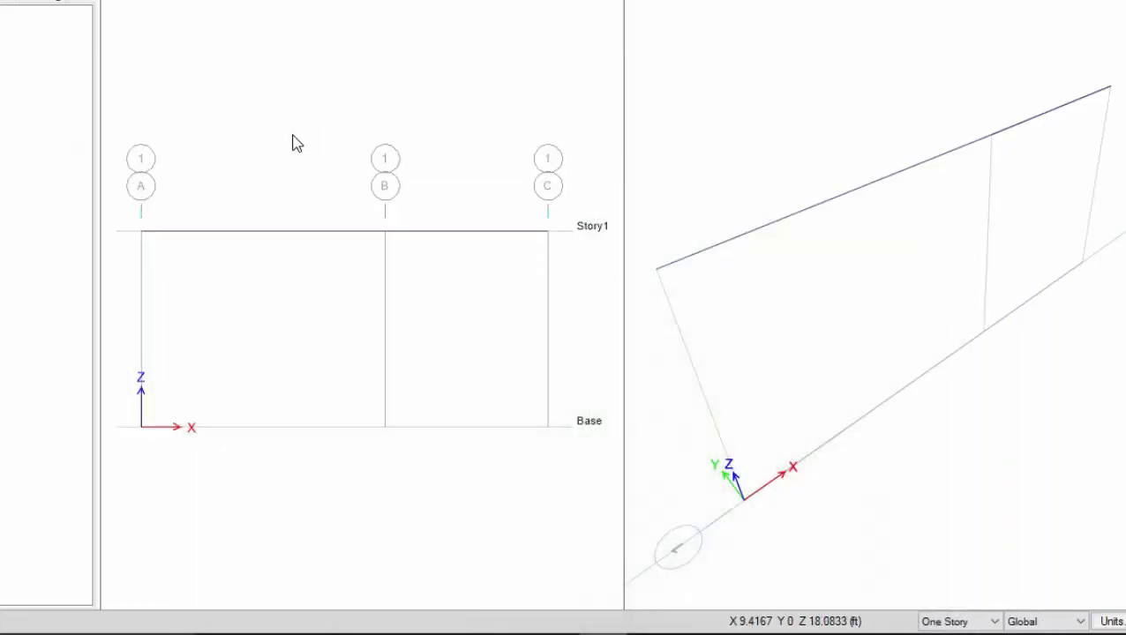
pyautogui.click(221, 232)
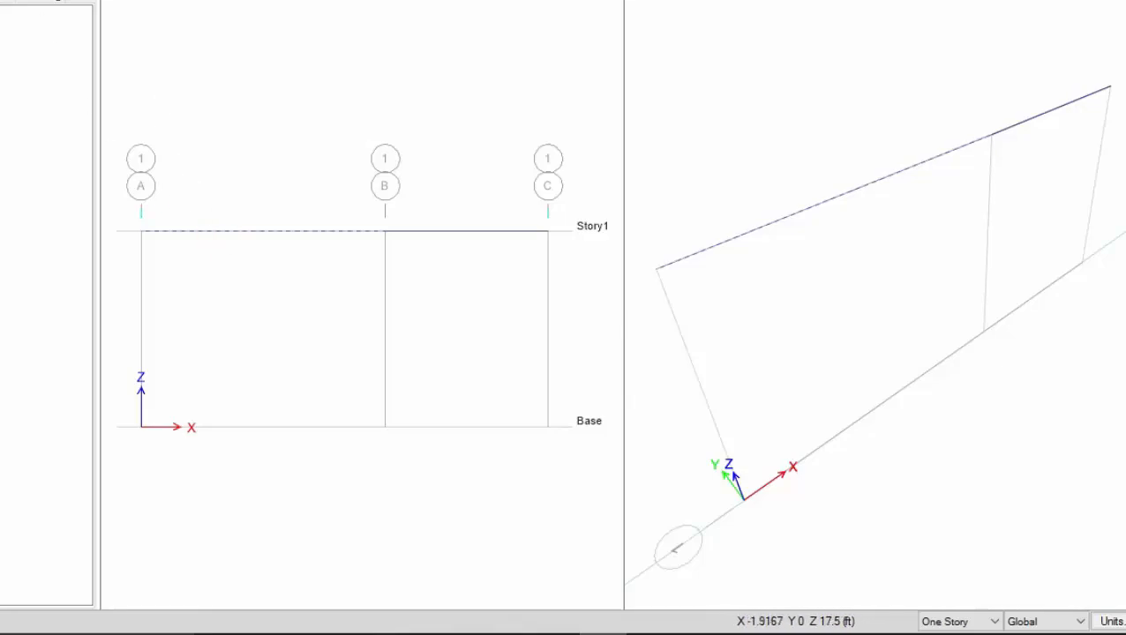
pyautogui.click(93, 0)
pyautogui.moveTo(233, 4)
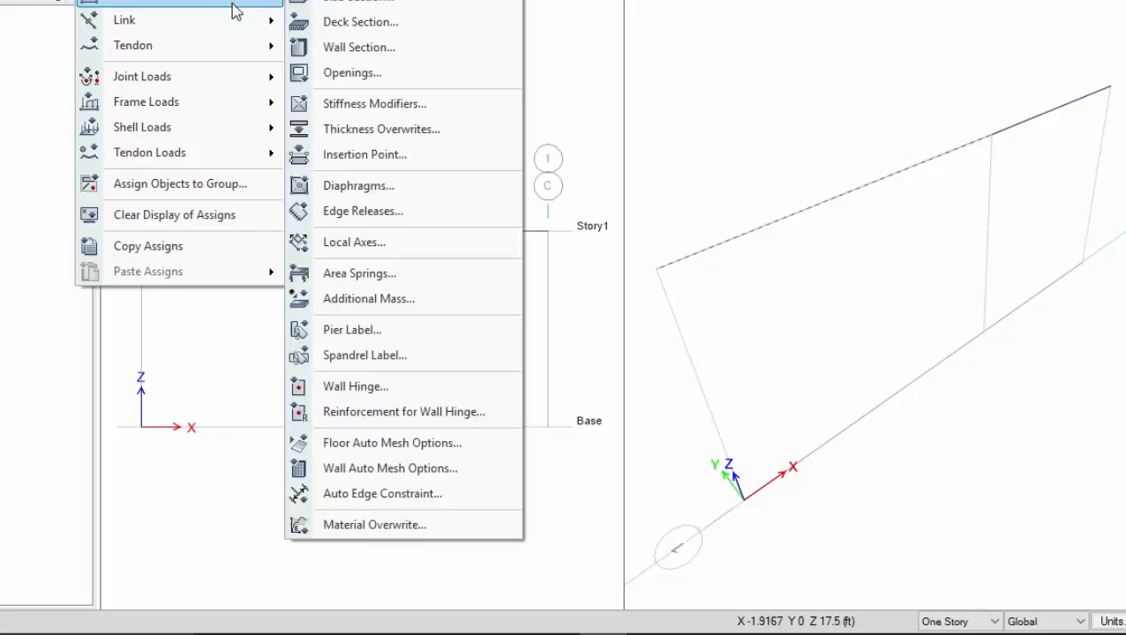
pyautogui.moveTo(264, 107)
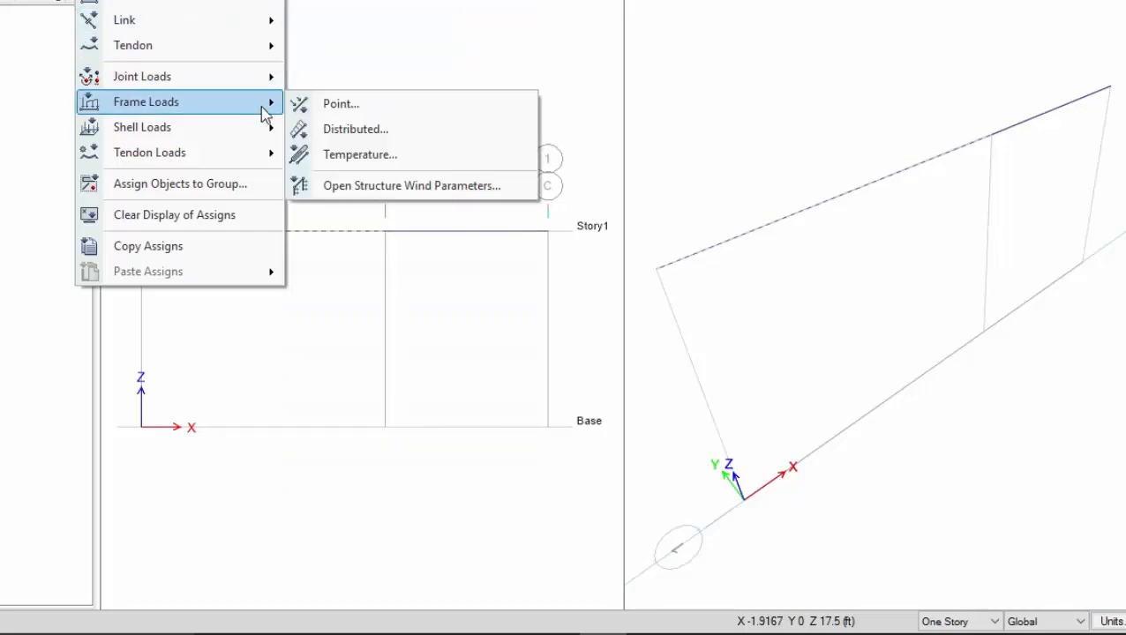
pyautogui.click(363, 129)
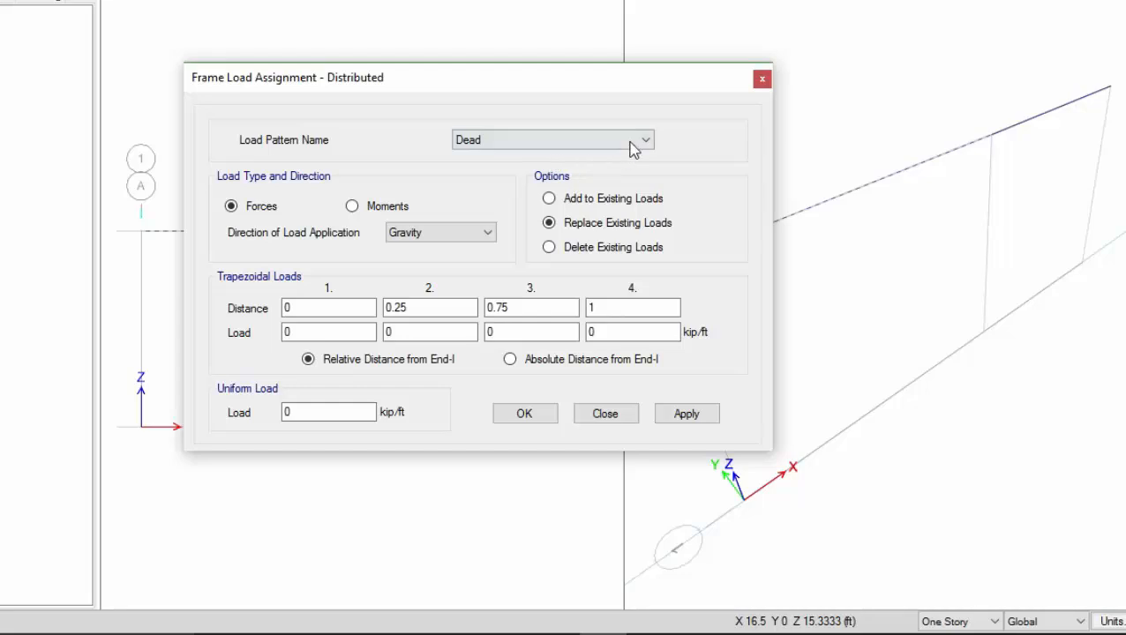
pyautogui.click(632, 143)
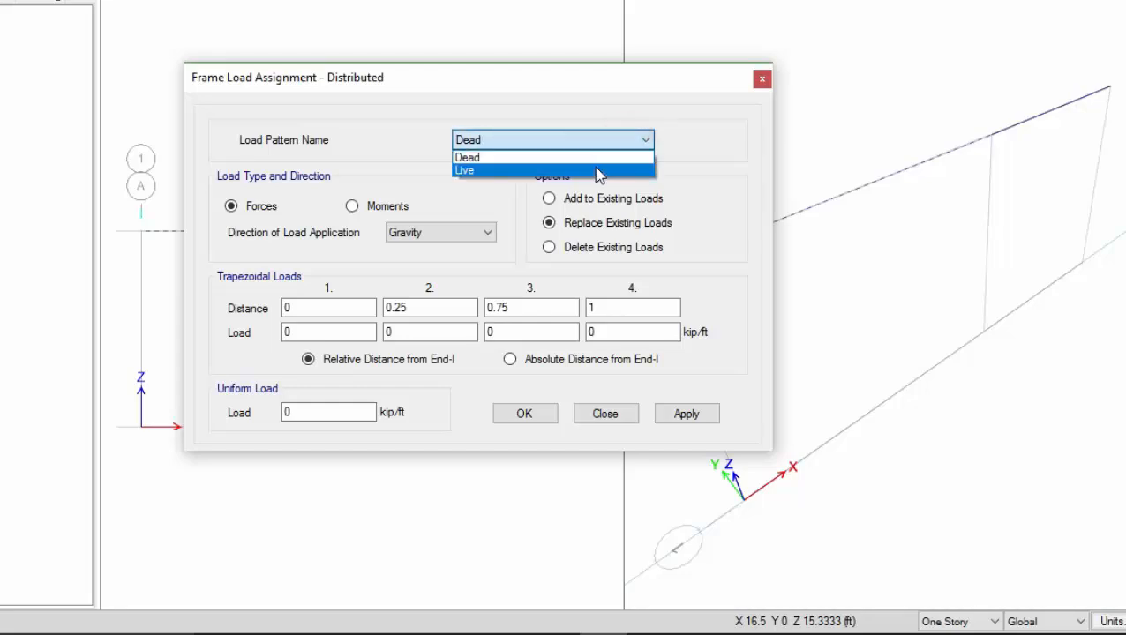
pyautogui.click(597, 170)
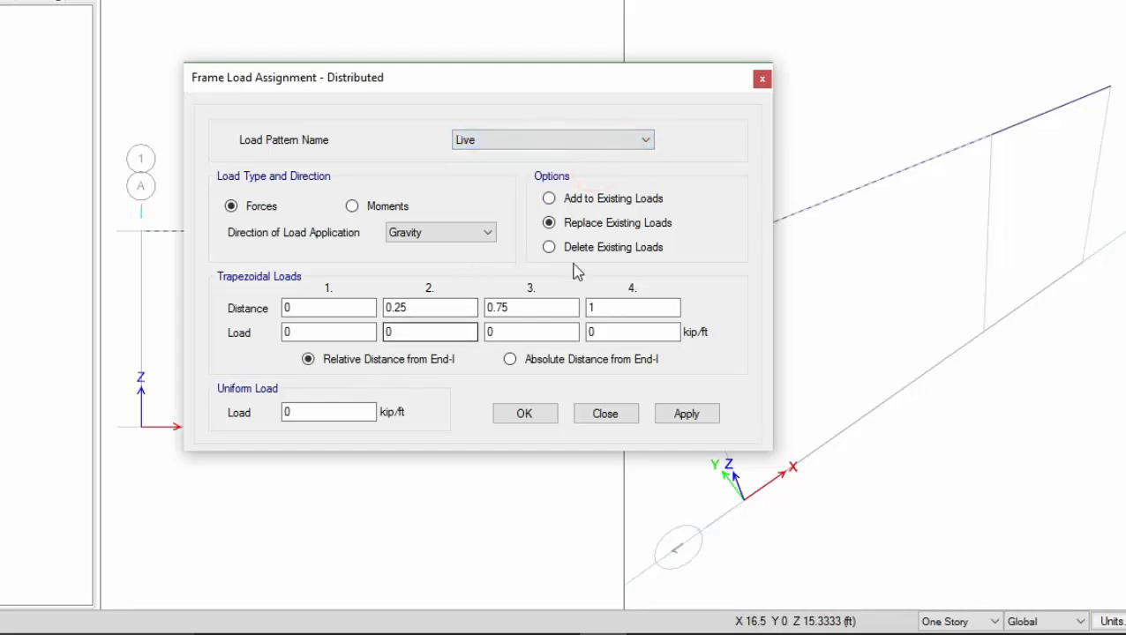
# - Apply a uniform gravity load of 2 kip/ft to the A–B beam, replacing existing loads
pyautogui.click(307, 413)
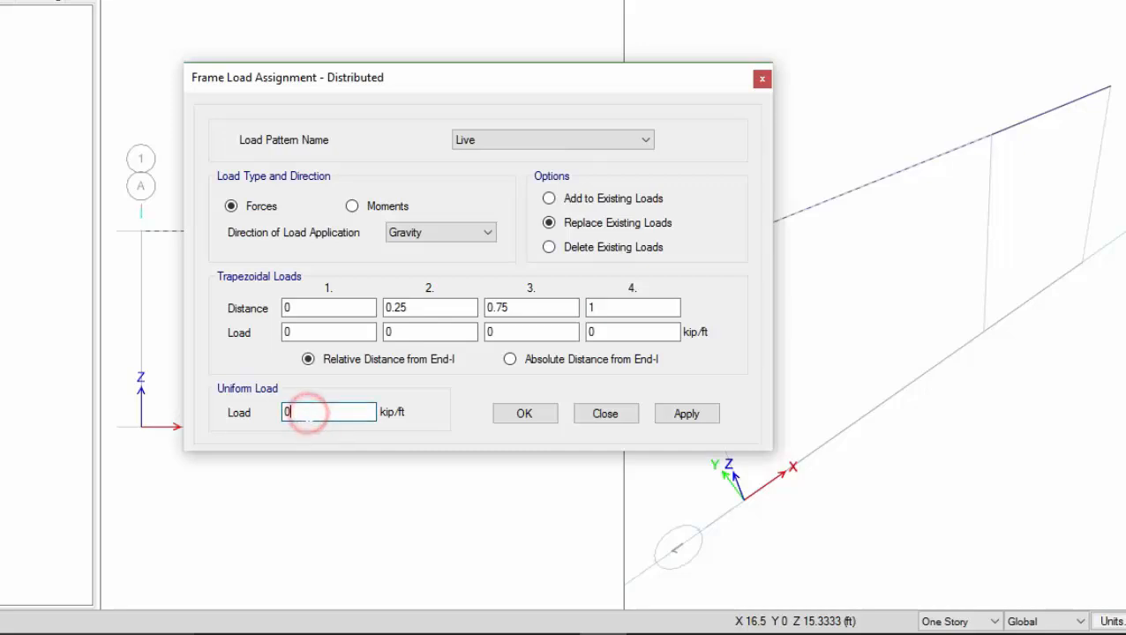
pyautogui.doubleClick(307, 413)
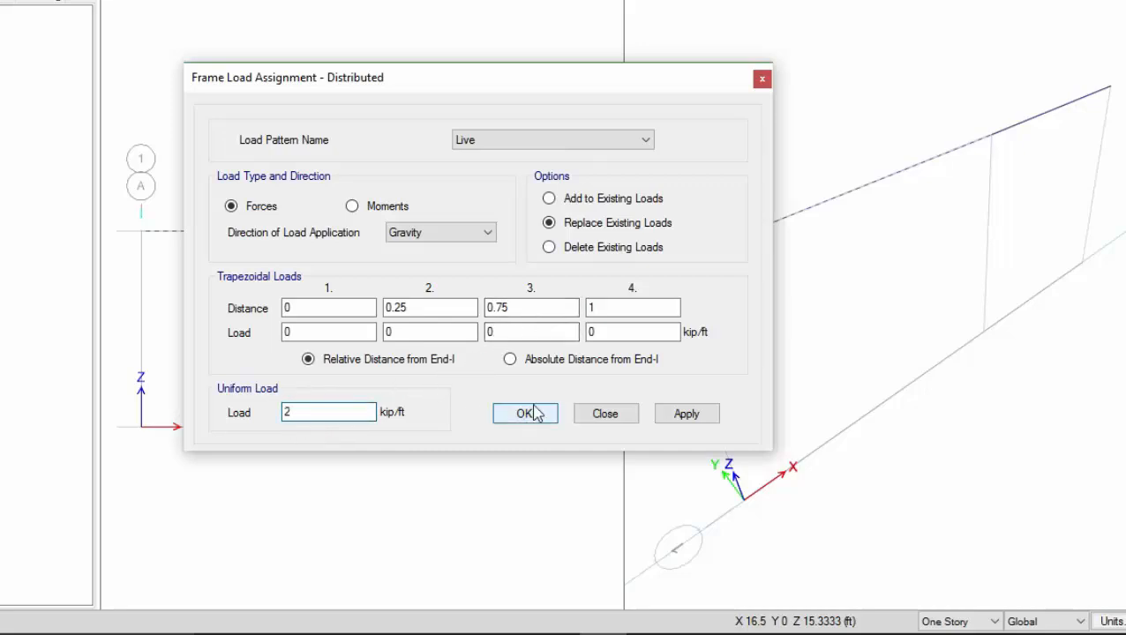
pyautogui.click(687, 413)
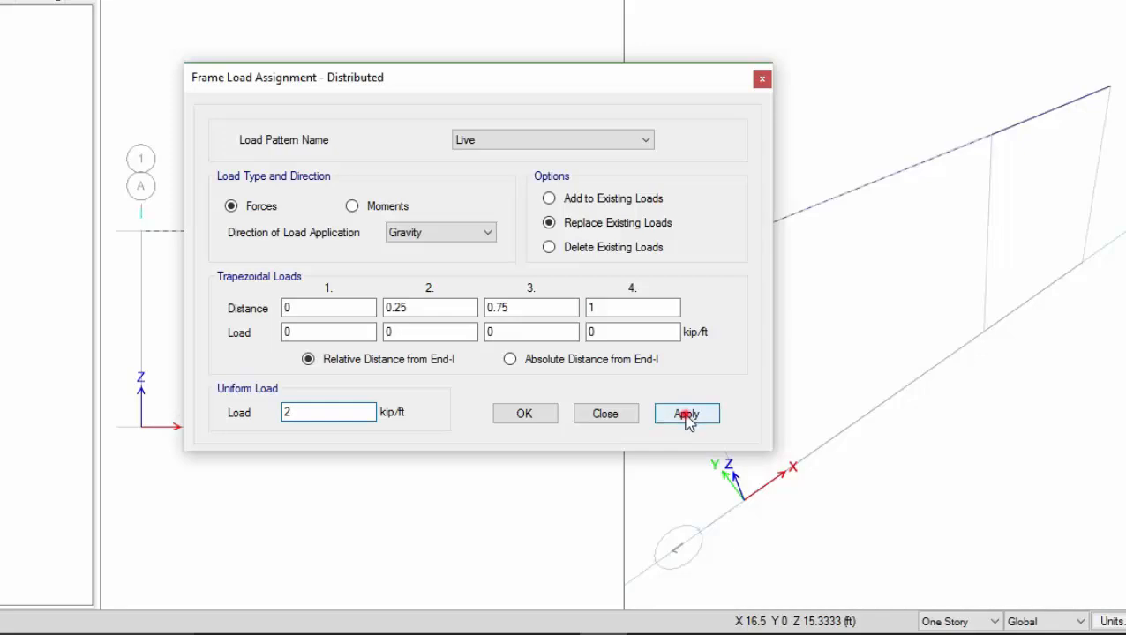
pyautogui.click(527, 417)
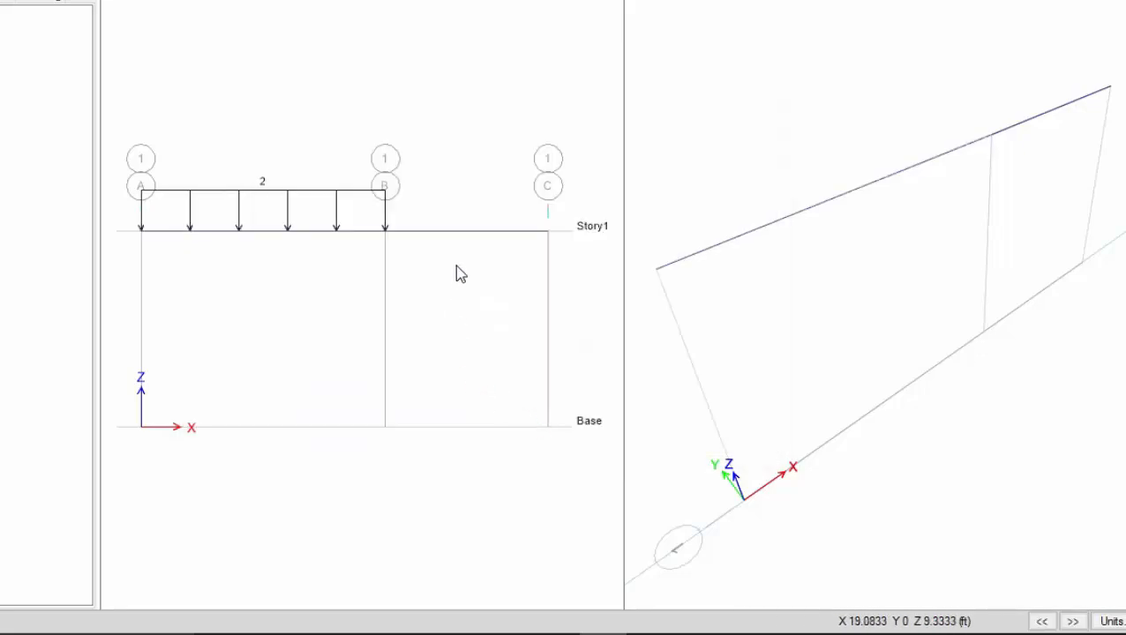
# - Check the hand solution and start a point load assignment on the B–C beam with the Live pattern and absolute distance from End-I
pyautogui.click(468, 231)
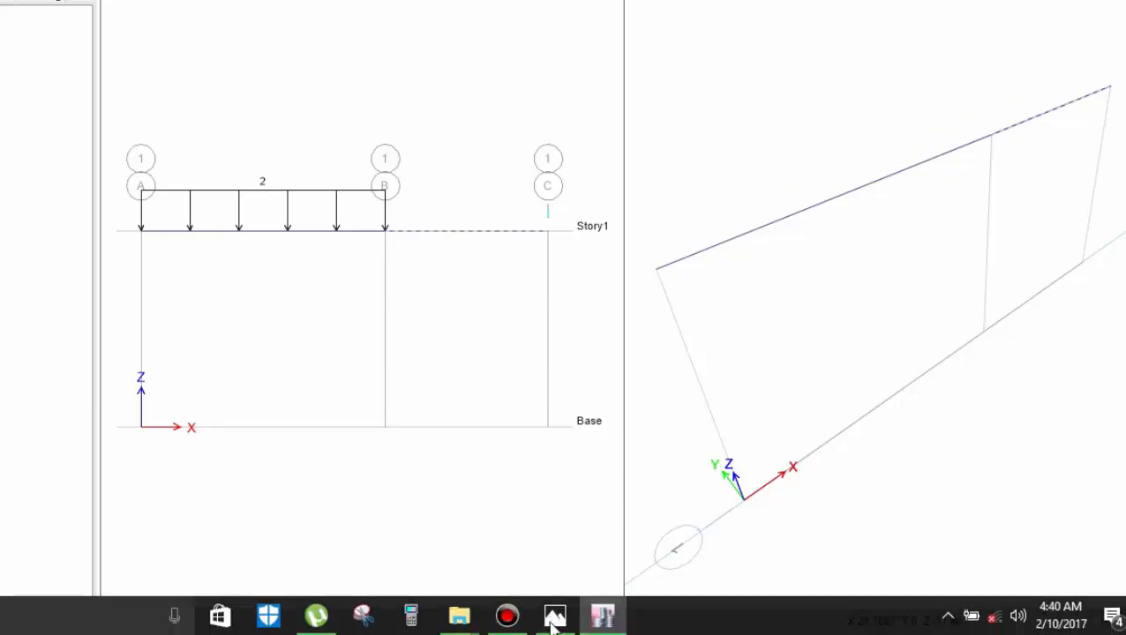
pyautogui.click(553, 618)
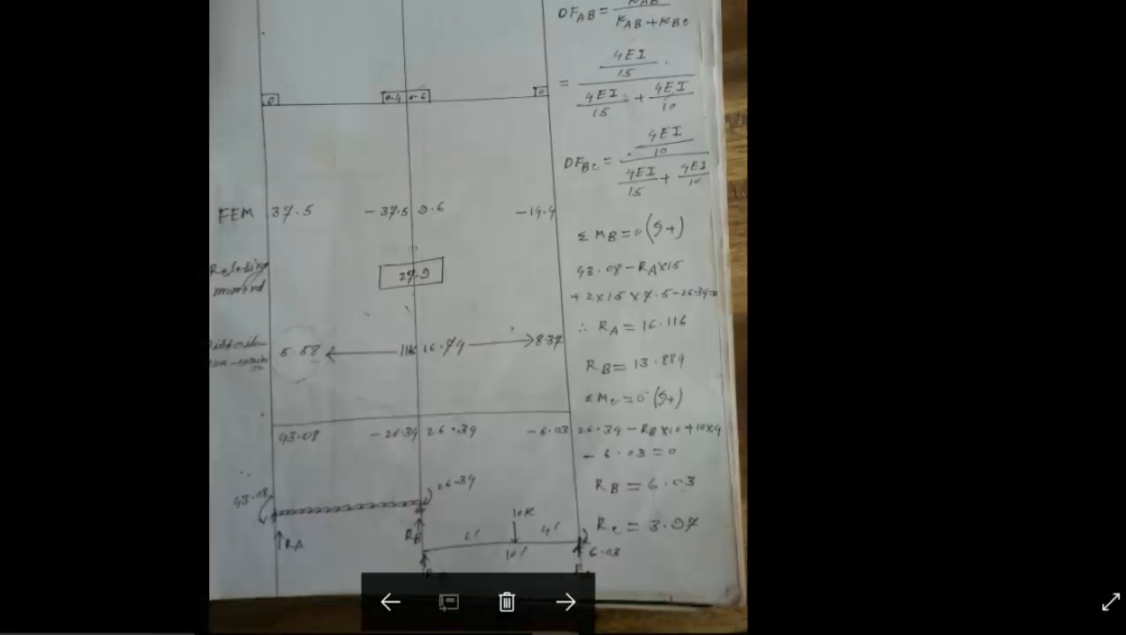
pyautogui.hotkey('alt', 'Tab')
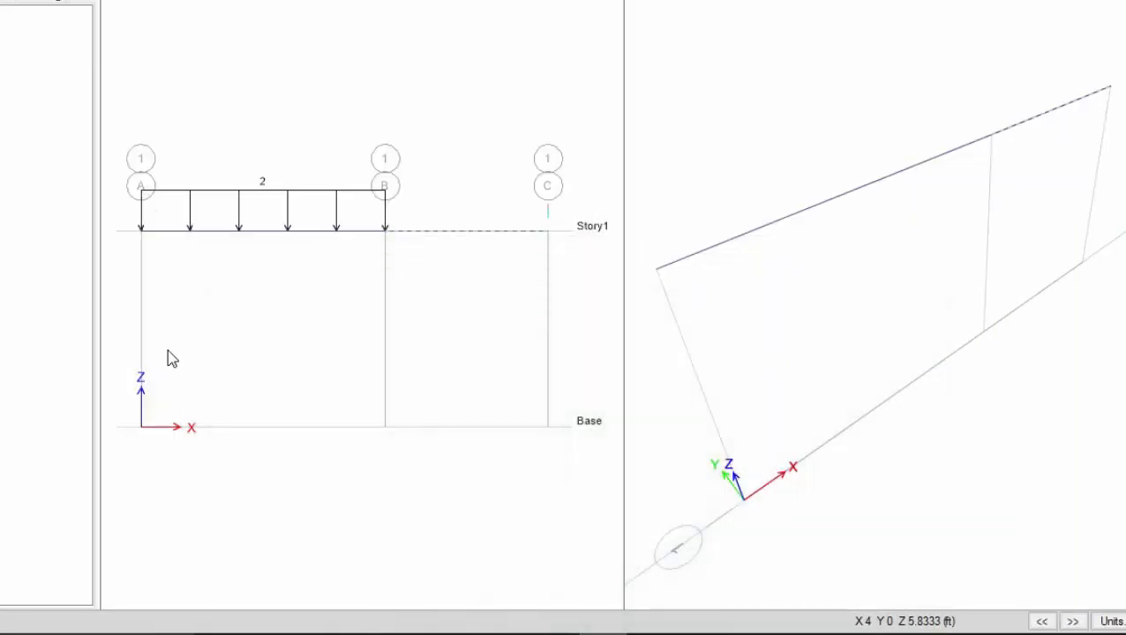
pyautogui.click(106, 1)
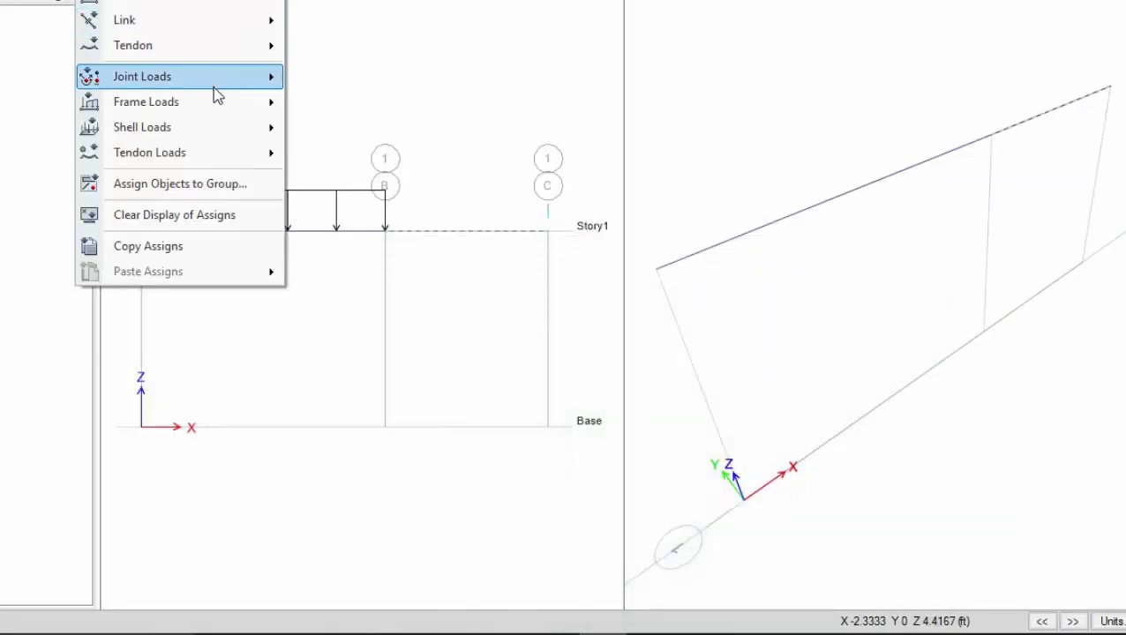
pyautogui.moveTo(219, 103)
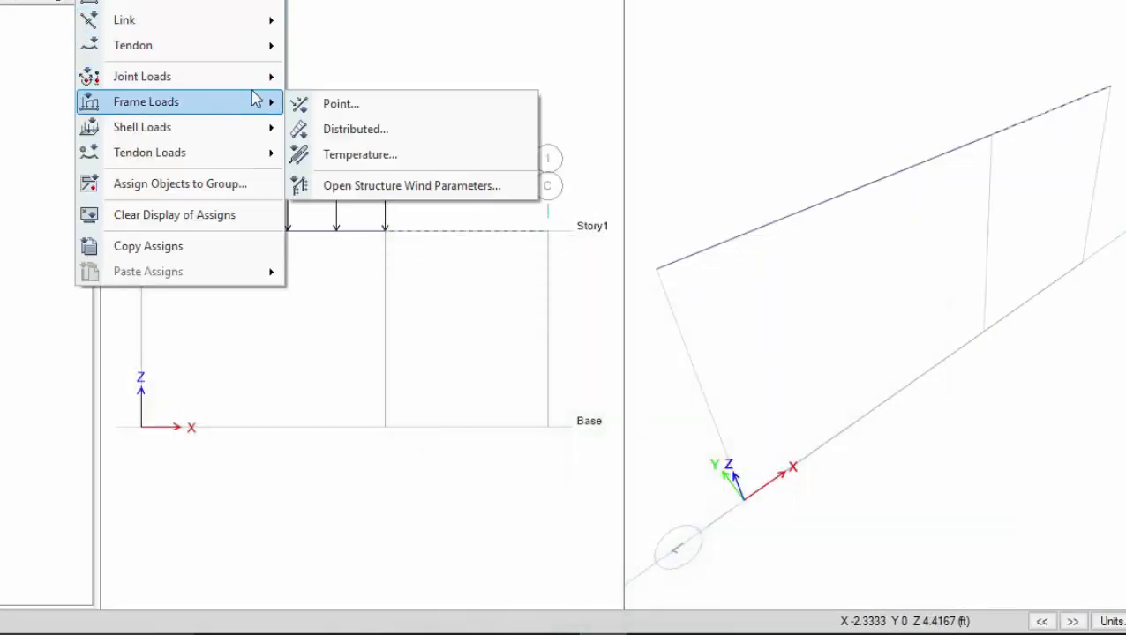
pyautogui.click(397, 107)
pyautogui.click(618, 142)
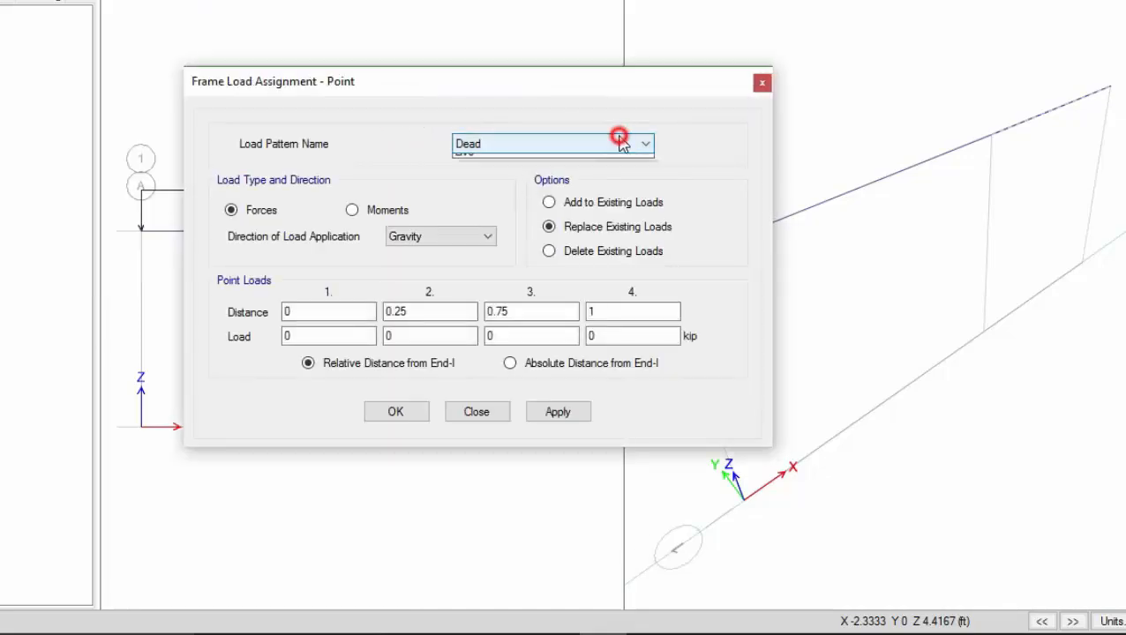
pyautogui.click(586, 173)
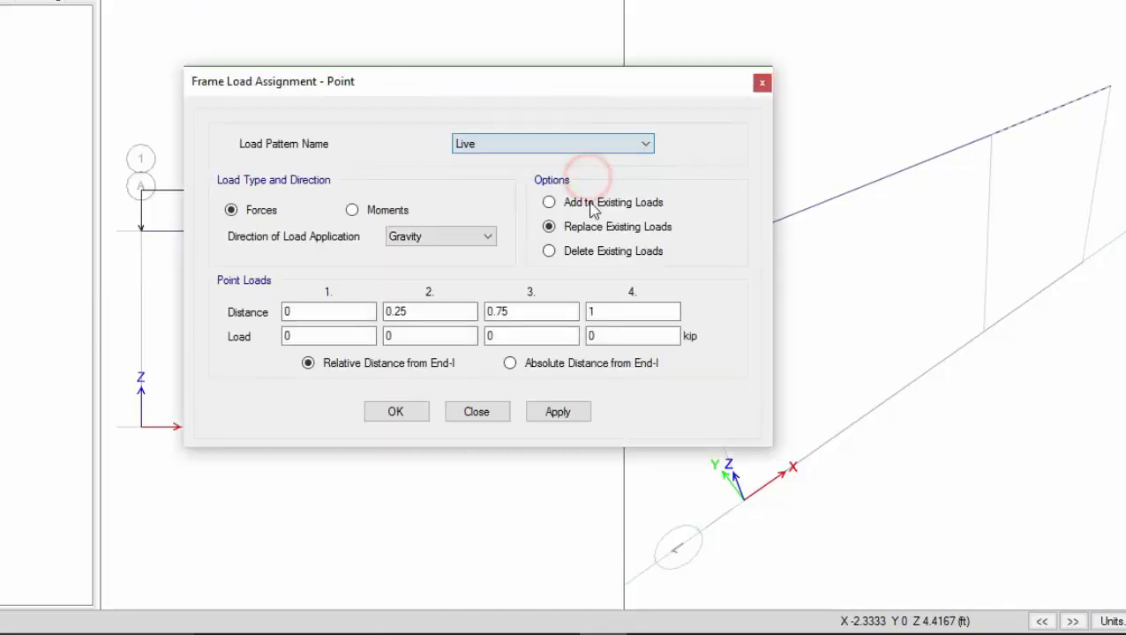
pyautogui.click(529, 363)
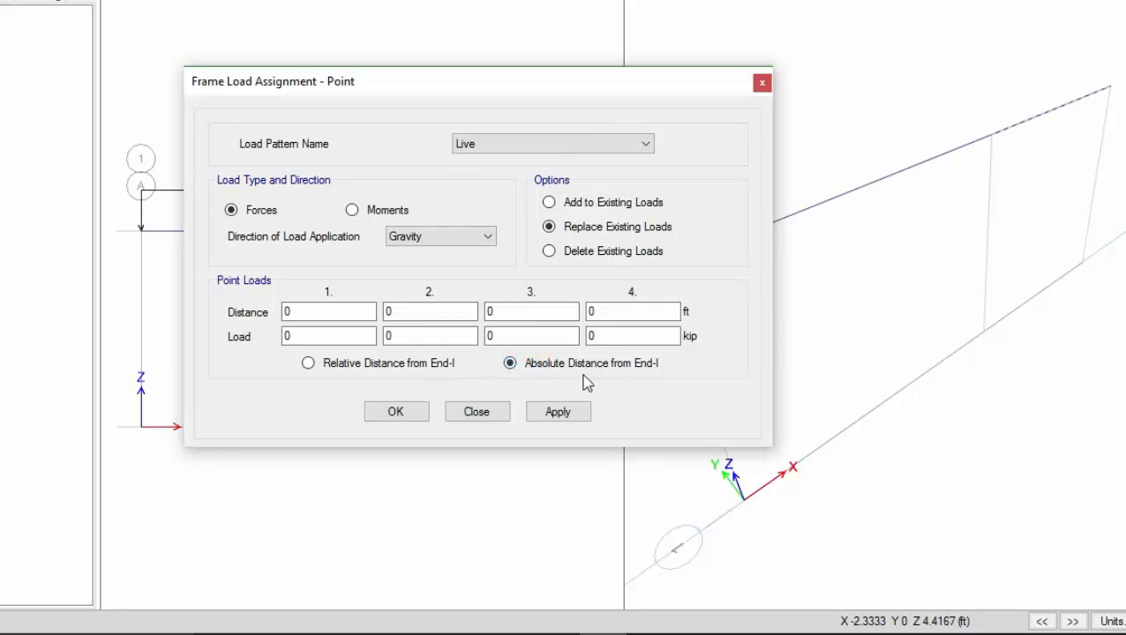
# - Apply a 10 kip gravity point load at 6 ft from End-I of the B–C beam
pyautogui.click(322, 311)
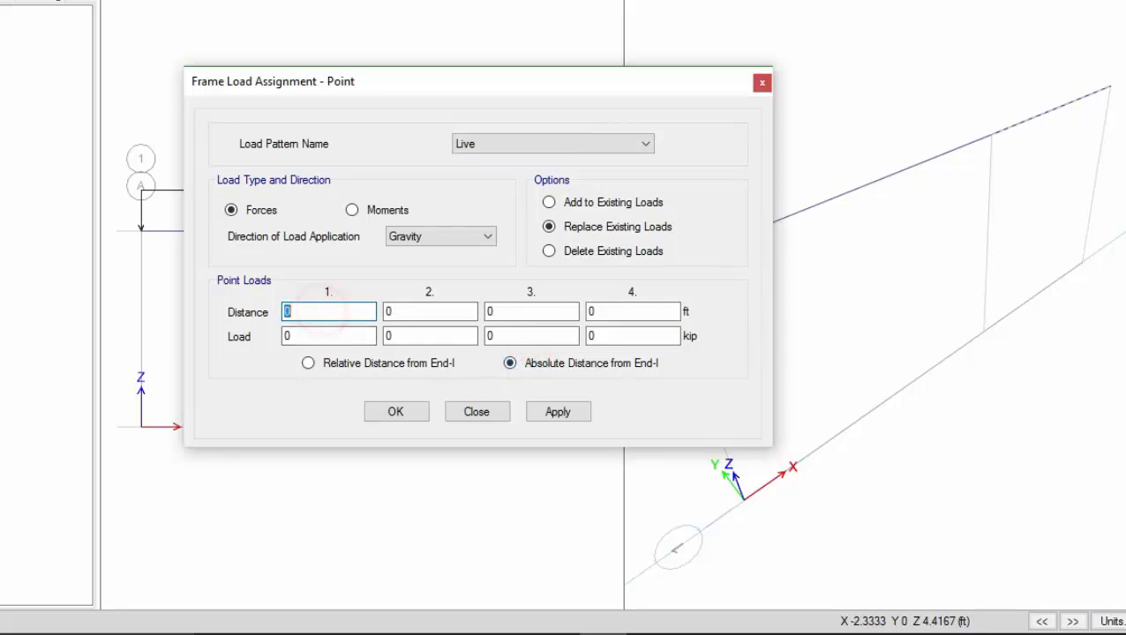
pyautogui.write('6')
pyautogui.click(311, 336)
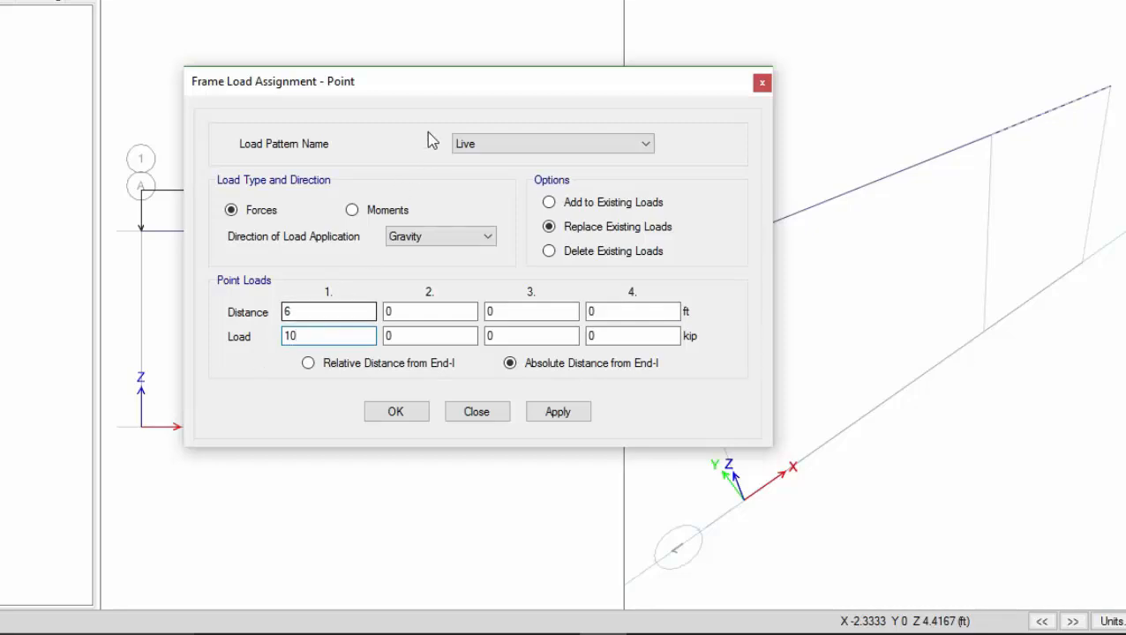
pyautogui.moveTo(453, 91); pyautogui.dragTo(755, 66)
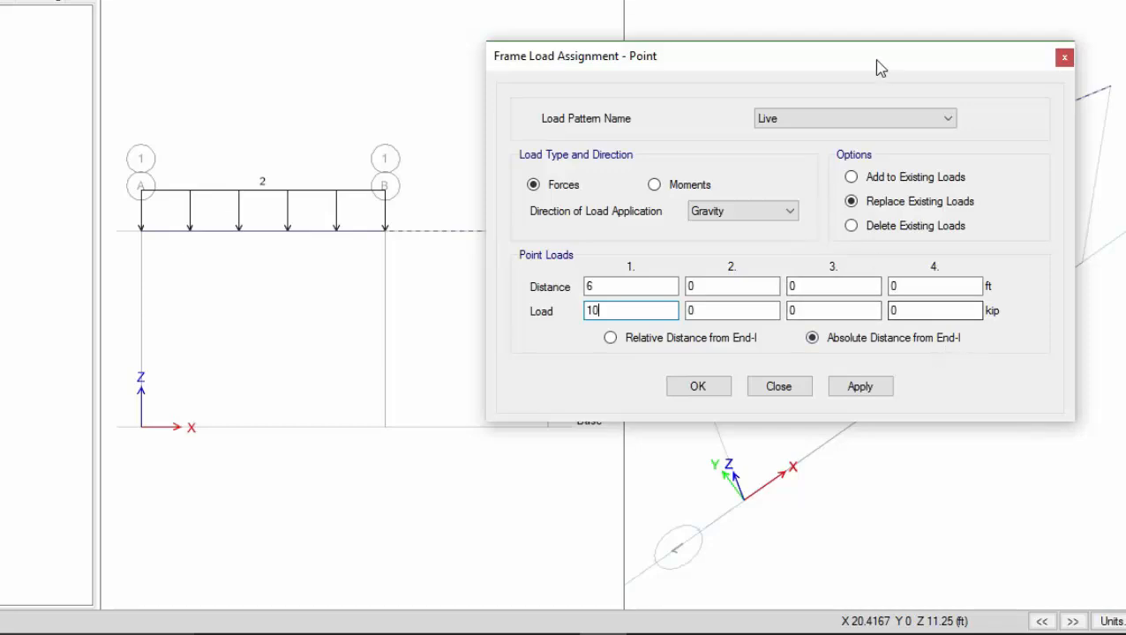
pyautogui.moveTo(874, 65); pyautogui.dragTo(859, 105)
pyautogui.click(842, 427)
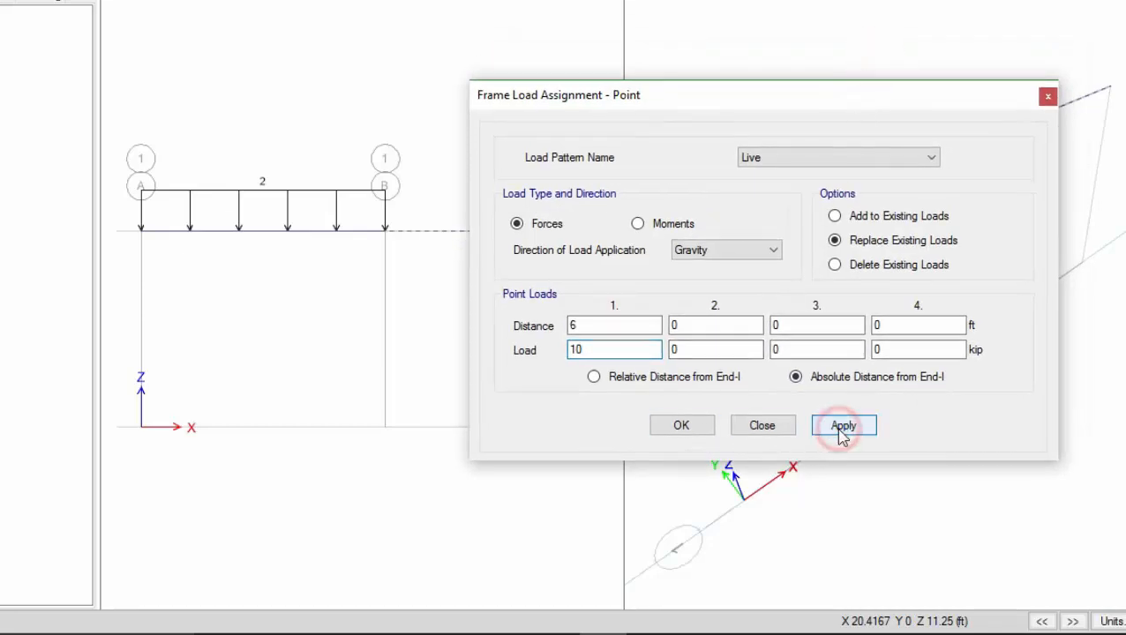
pyautogui.click(686, 427)
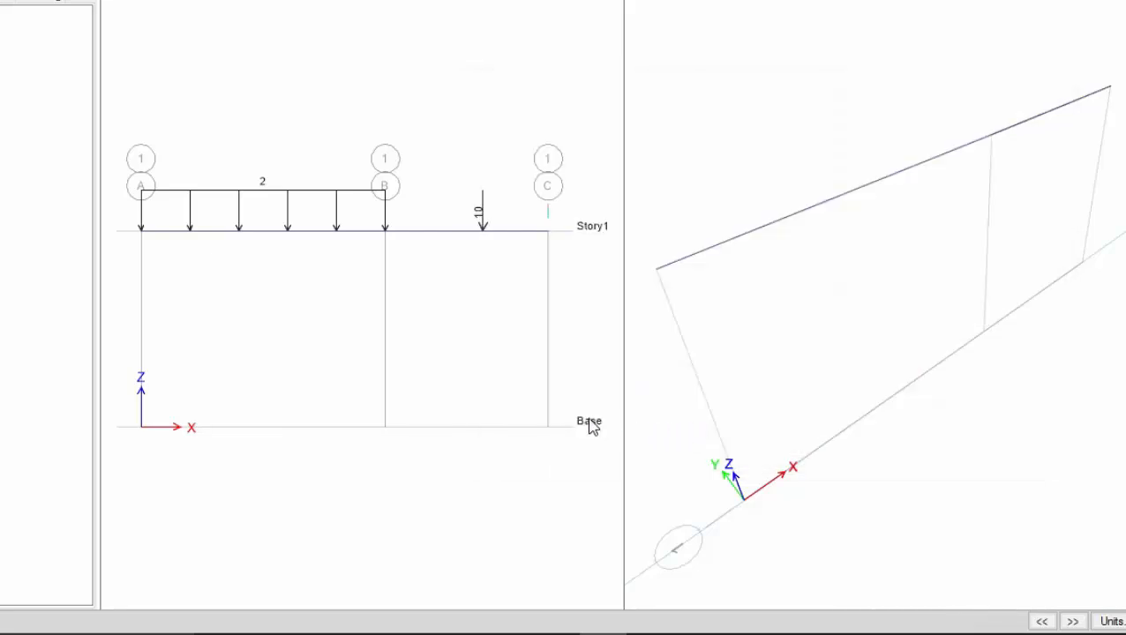
# - Assign fixed restraints, with all translations and rotations restrained, to the Story1 beam end joints at grids A and C
pyautogui.click(139, 233)
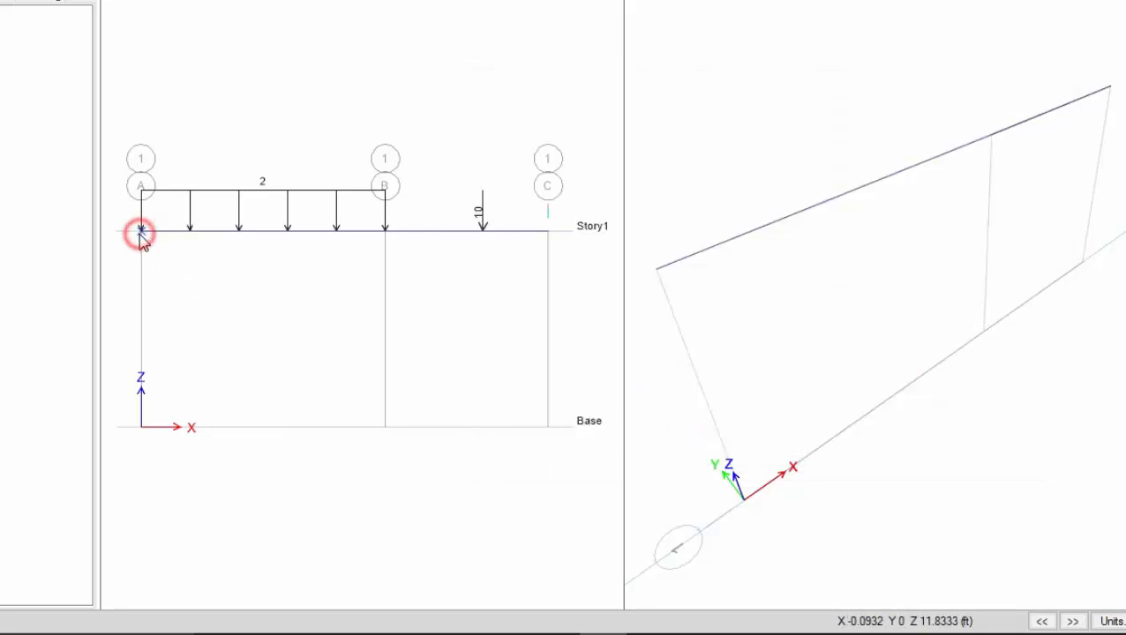
pyautogui.click(548, 230)
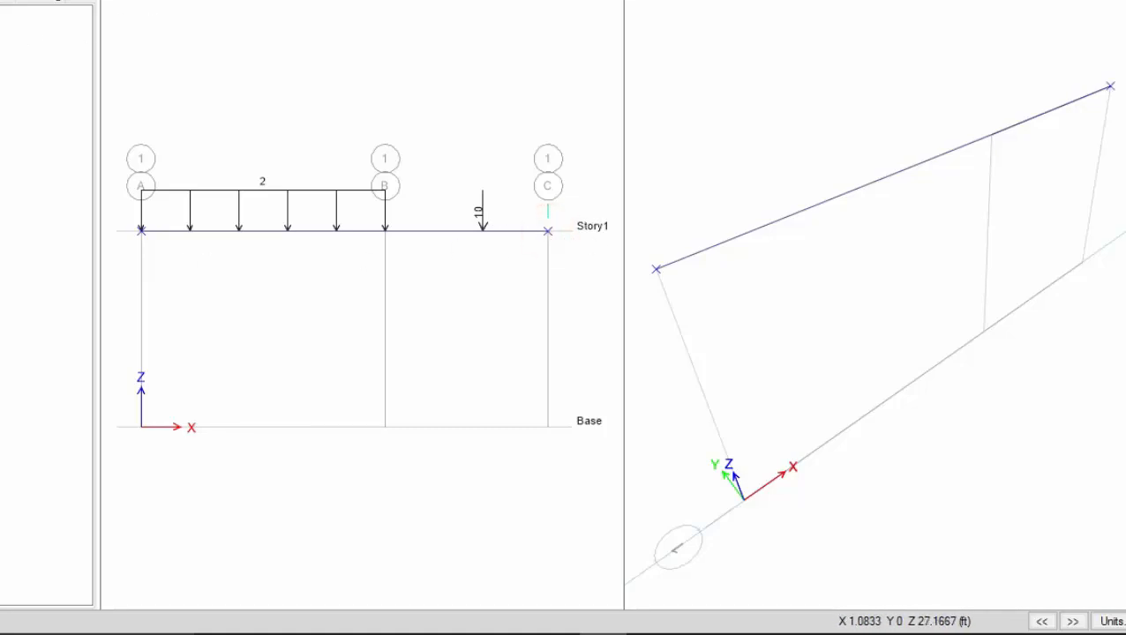
pyautogui.click(94, 0)
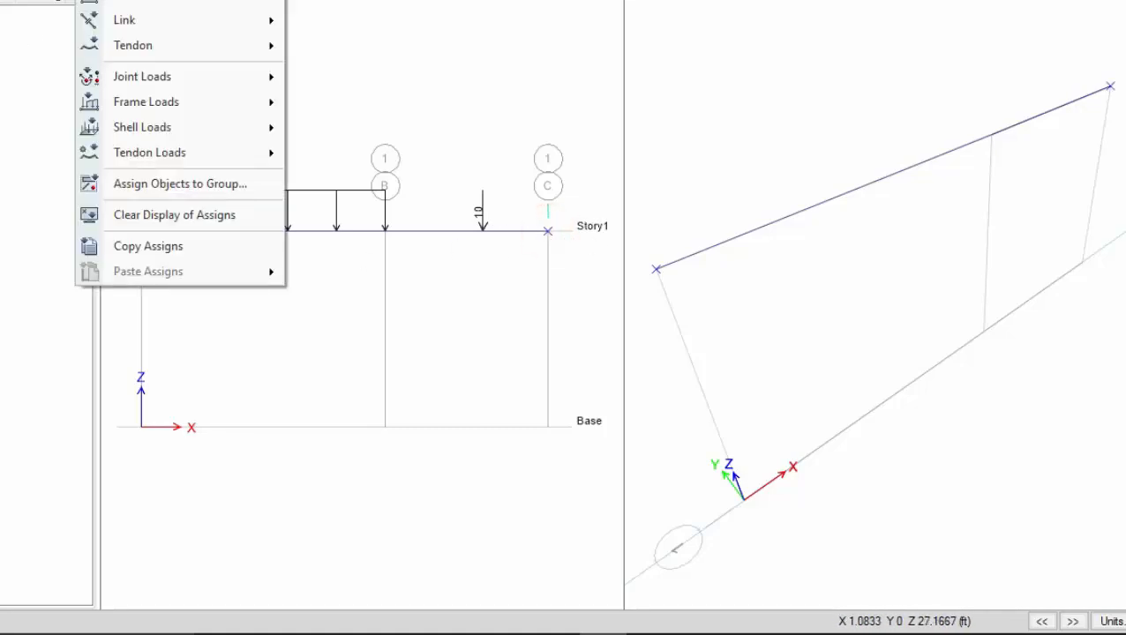
pyautogui.moveTo(128, 0)
pyautogui.press('Escape')
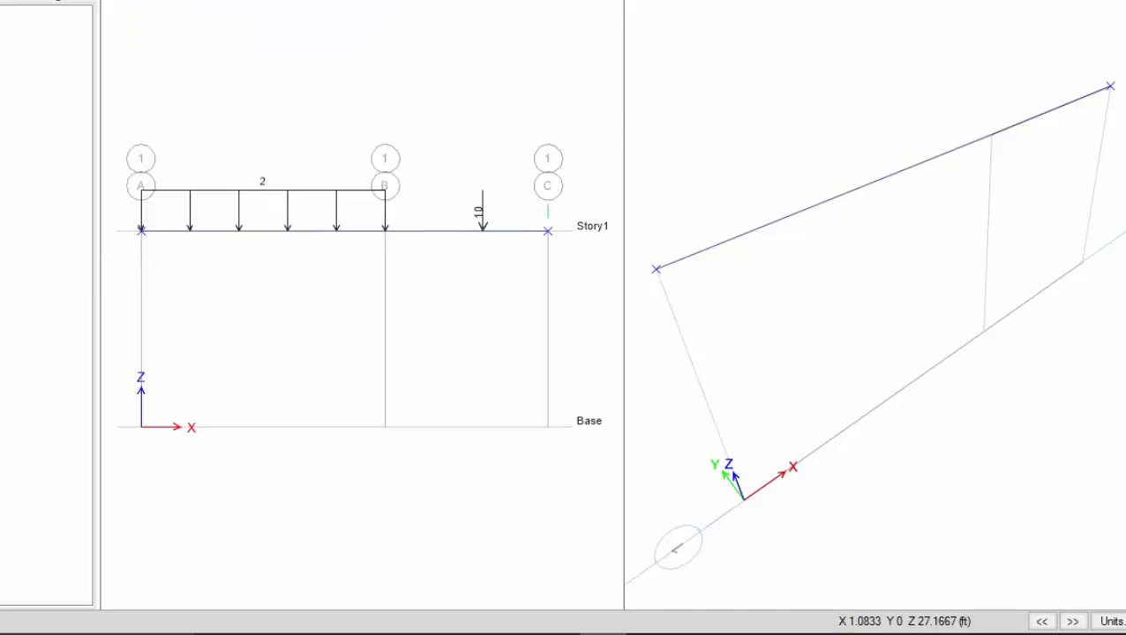
pyautogui.click(94, 0)
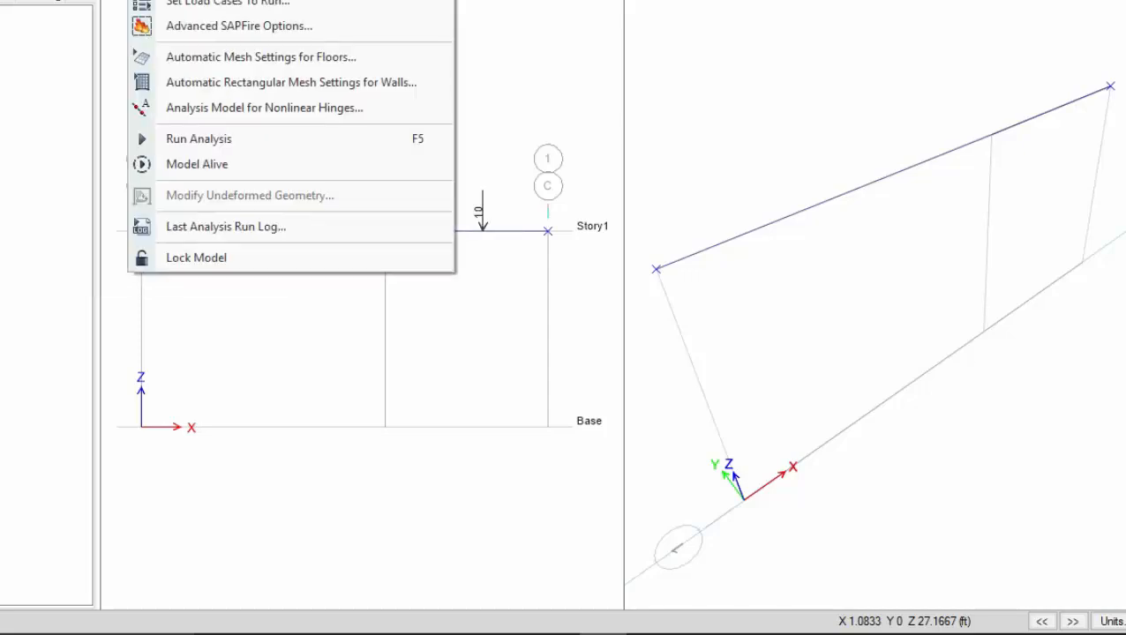
pyautogui.moveTo(133, 0)
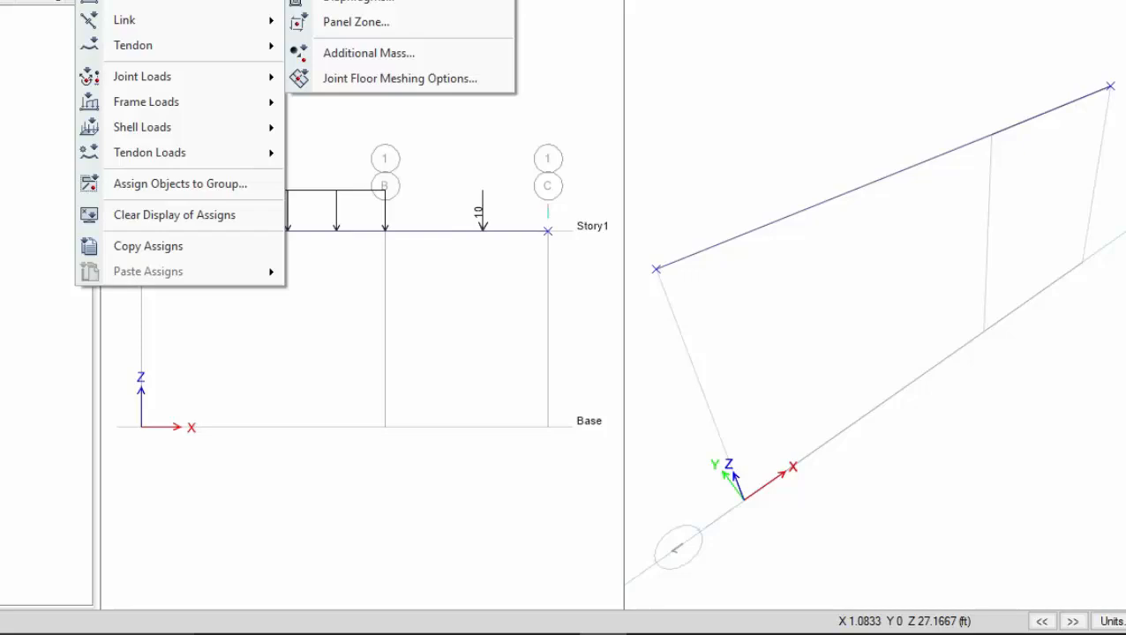
pyautogui.click(362, 0)
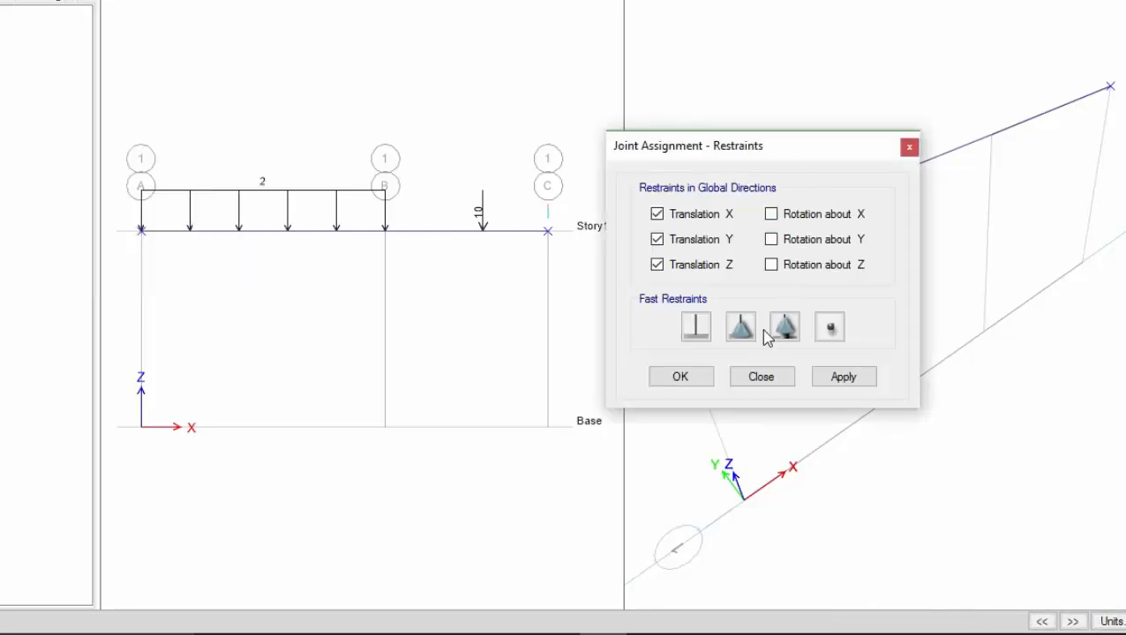
pyautogui.click(696, 329)
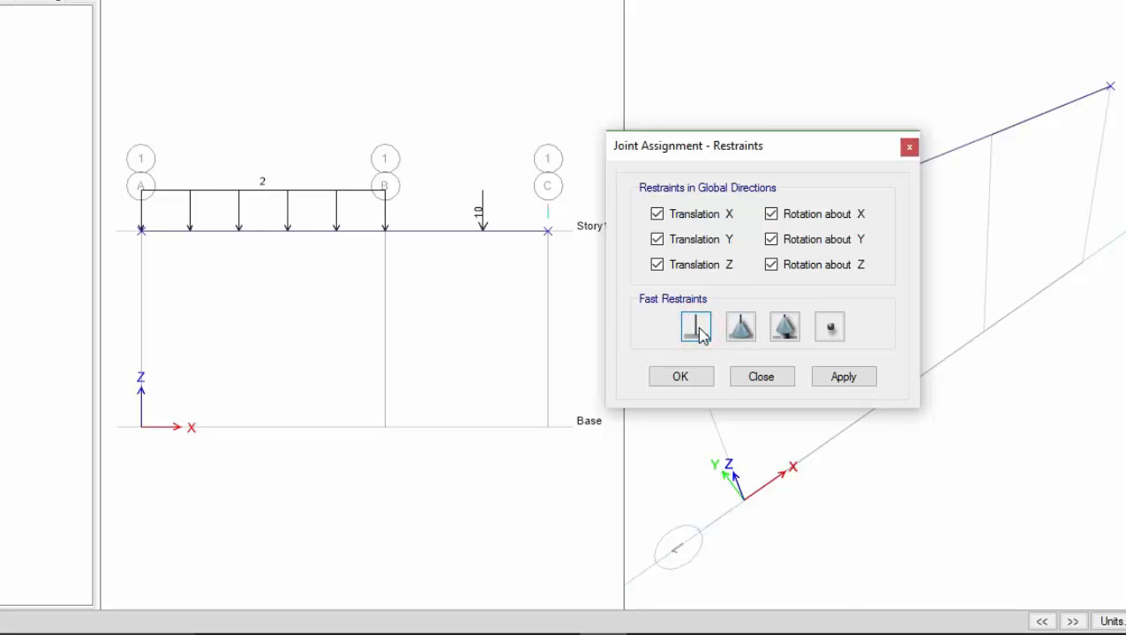
pyautogui.click(834, 378)
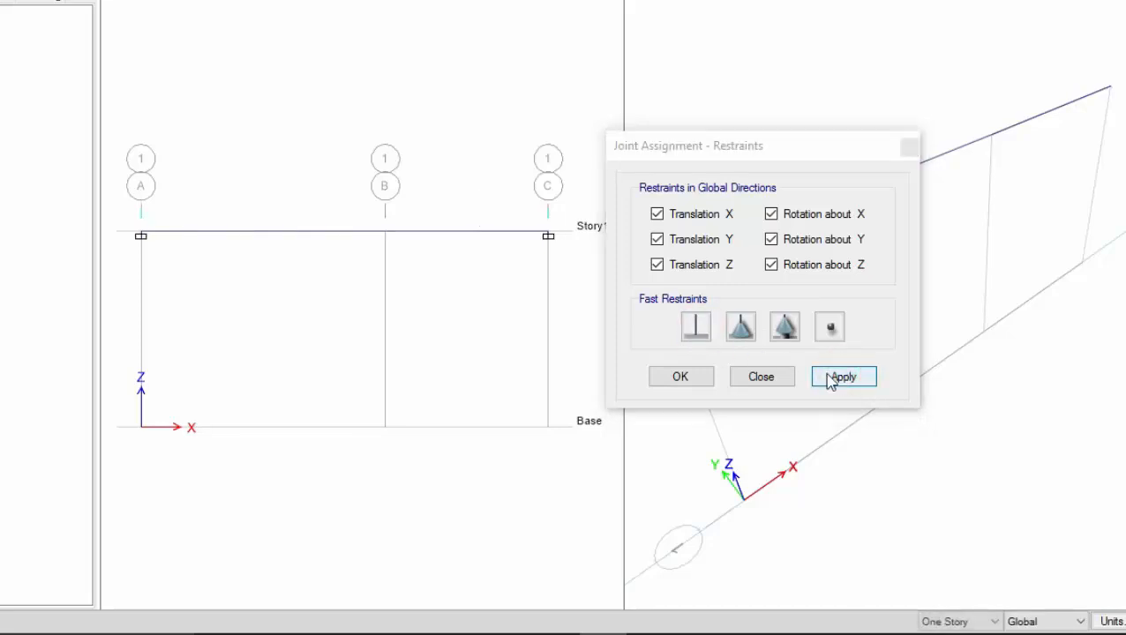
# - Assign a pinned restraint, with X, Y and Z translations only, to the Story1 joint at grid B and finish the restraint assignment
pyautogui.click(385, 233)
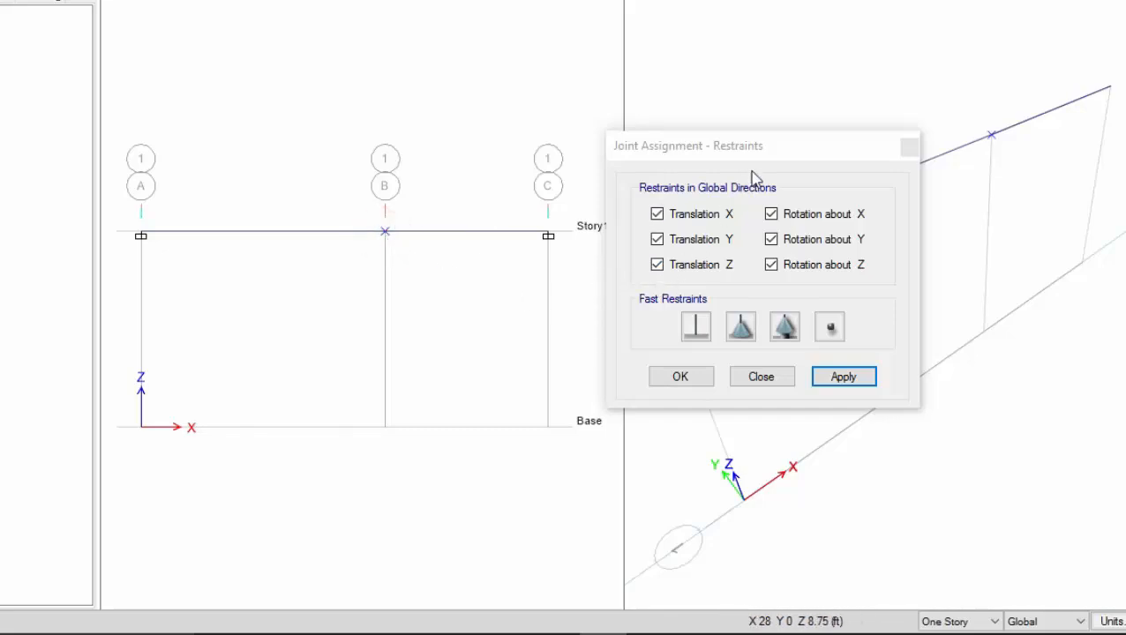
pyautogui.moveTo(777, 159)
pyautogui.mouseDown()
pyautogui.moveTo(745, 174)
pyautogui.moveTo(762, 167)
pyautogui.mouseUp()
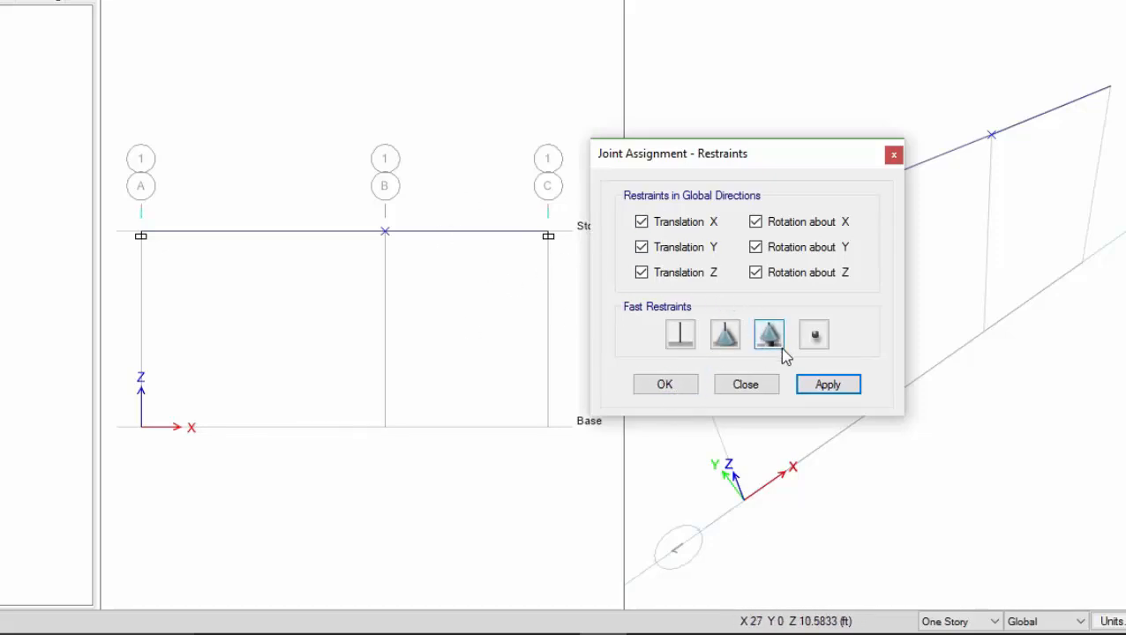
pyautogui.click(725, 336)
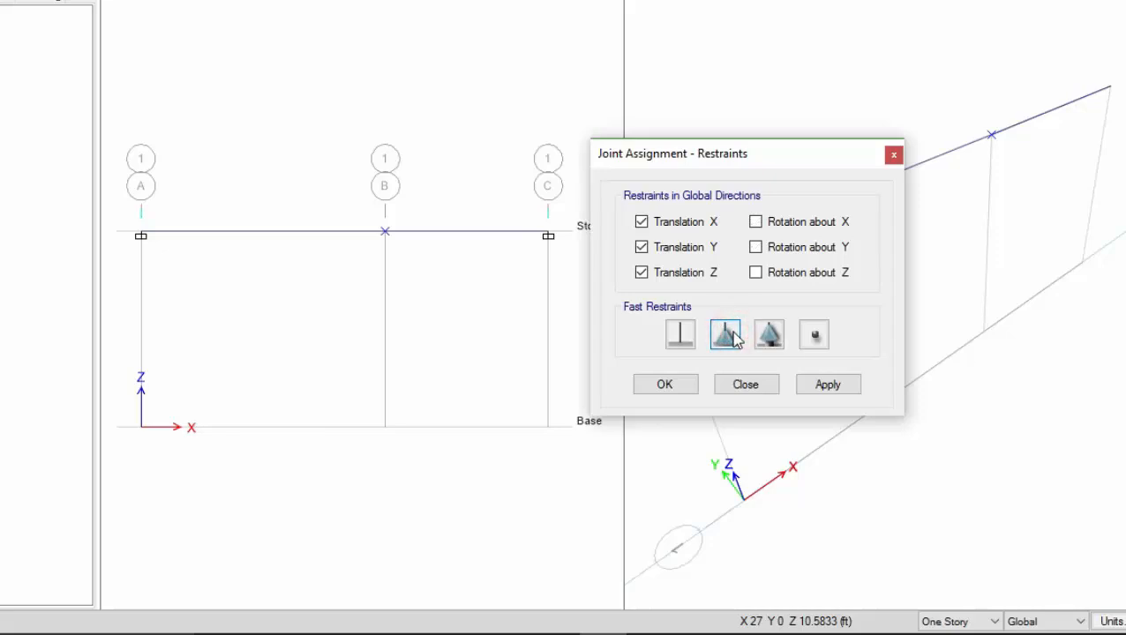
pyautogui.click(818, 388)
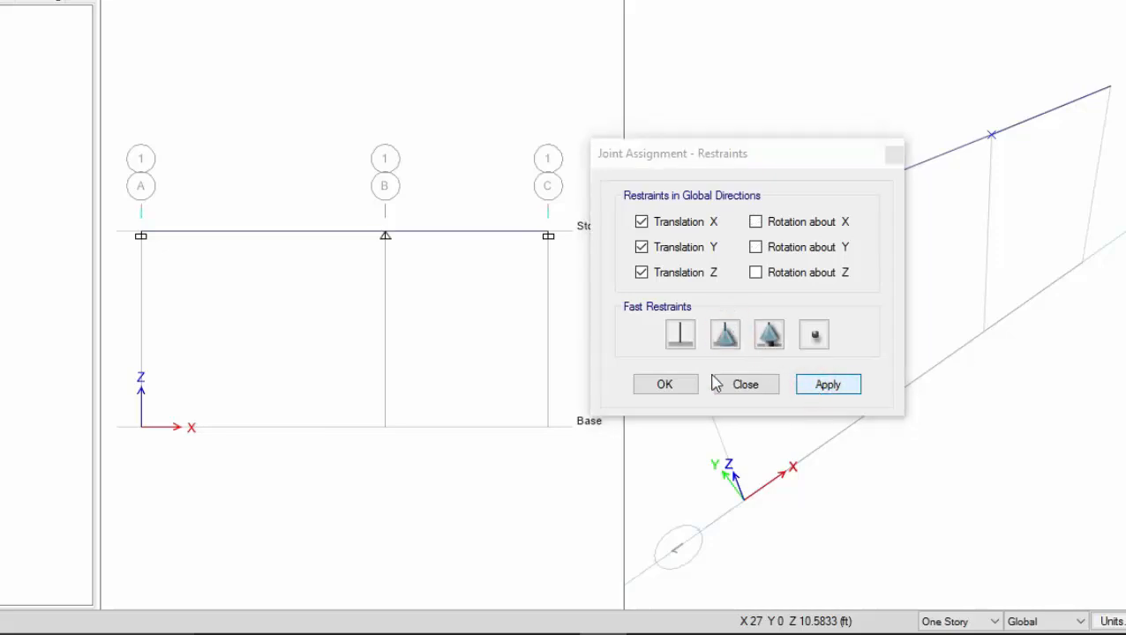
pyautogui.click(665, 379)
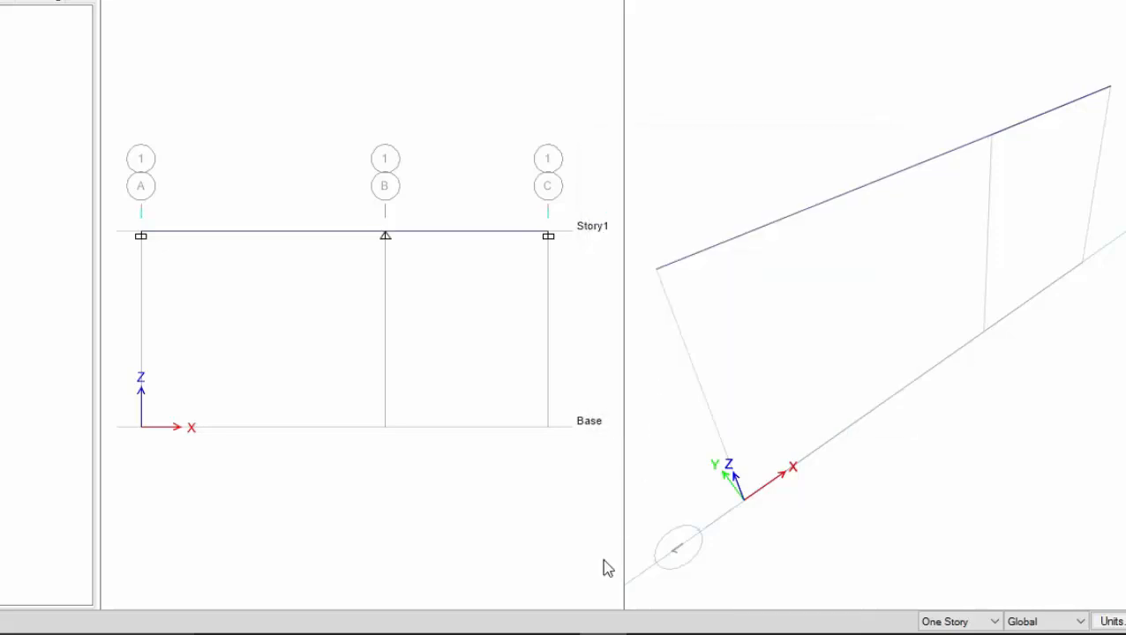
# - Examine the beam supports and the hand solution's moment distribution, reactions, and shear and moment diagrams, then return to ETABS
pyautogui.moveTo(585, 628)
pyautogui.click(556, 616)
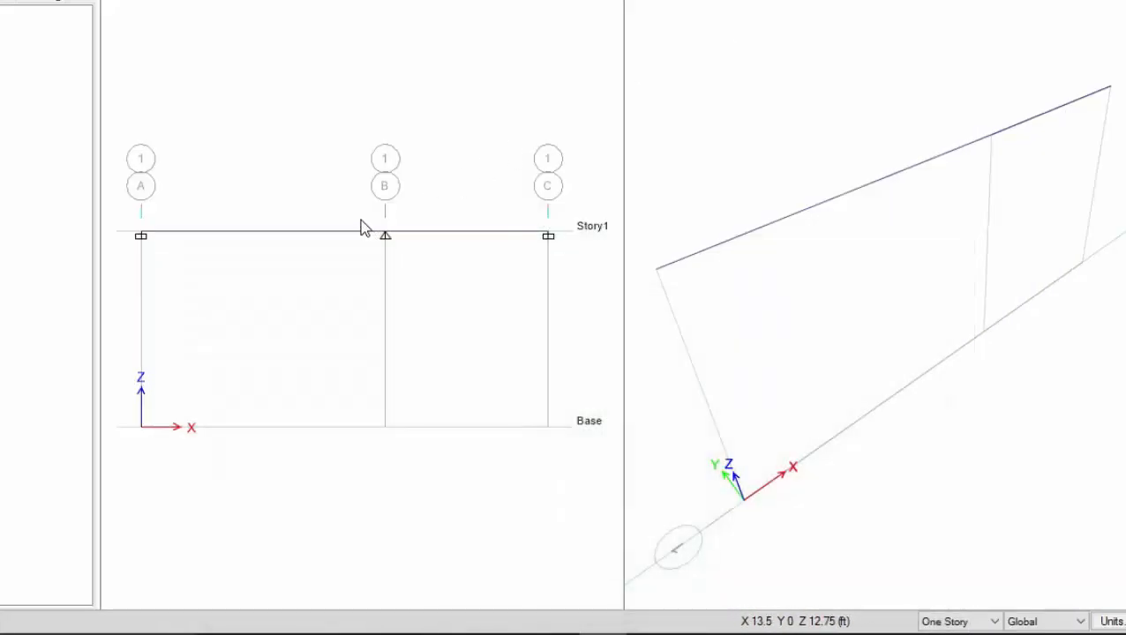
pyautogui.scroll(-3, 362, 227)
pyautogui.scroll(4, 362, 224)
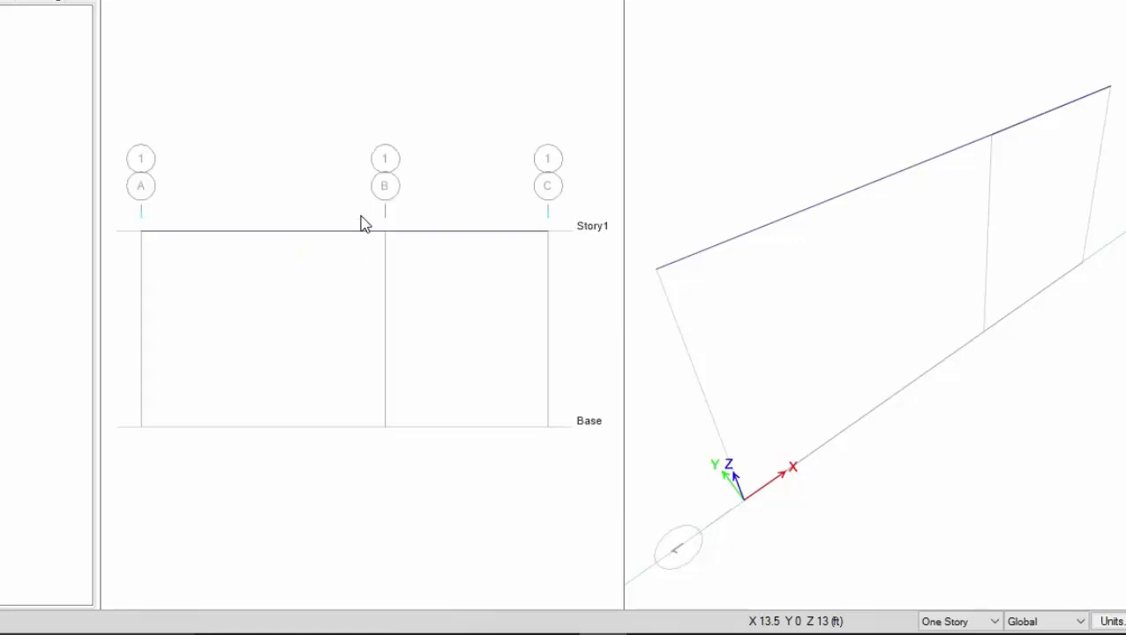
pyautogui.scroll(-3, 359, 221)
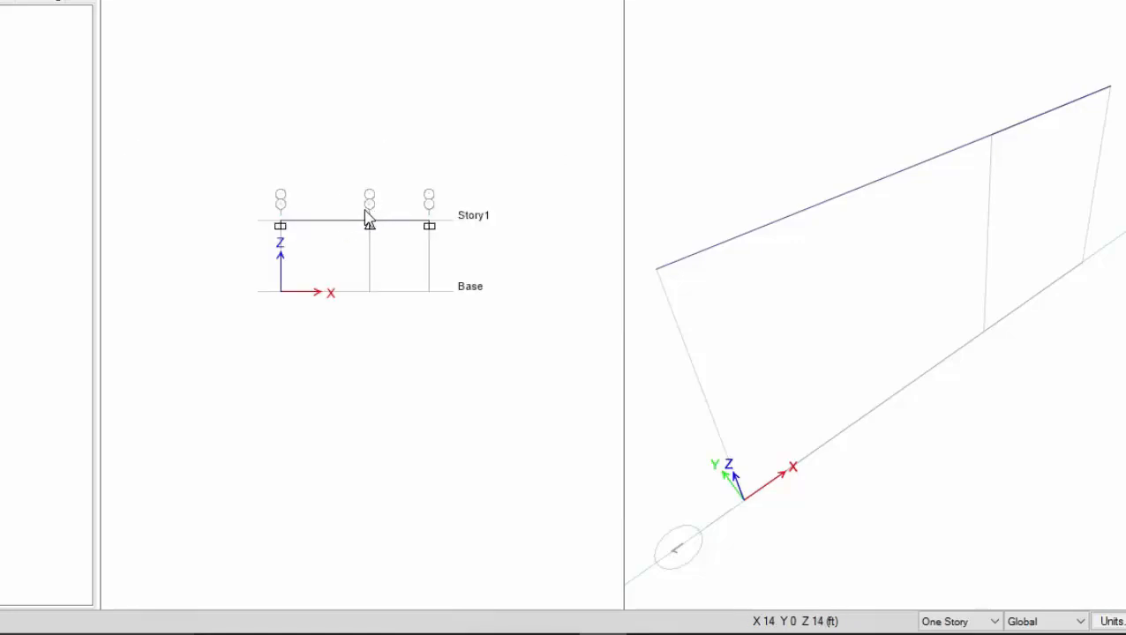
pyautogui.scroll(3, 388, 219)
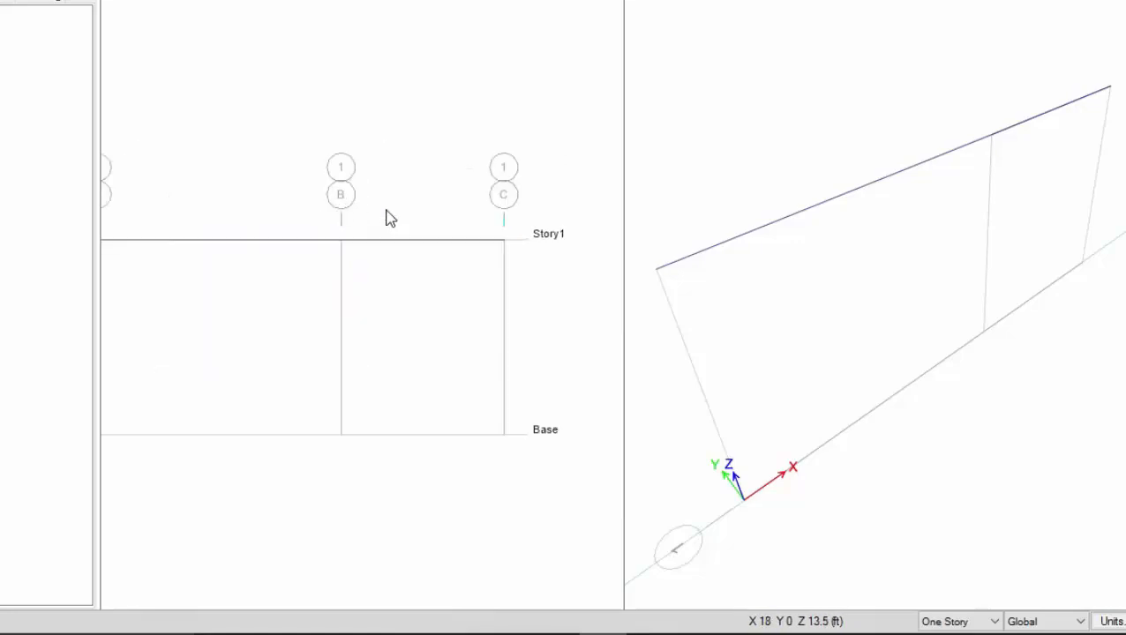
pyautogui.scroll(-3, 388, 218)
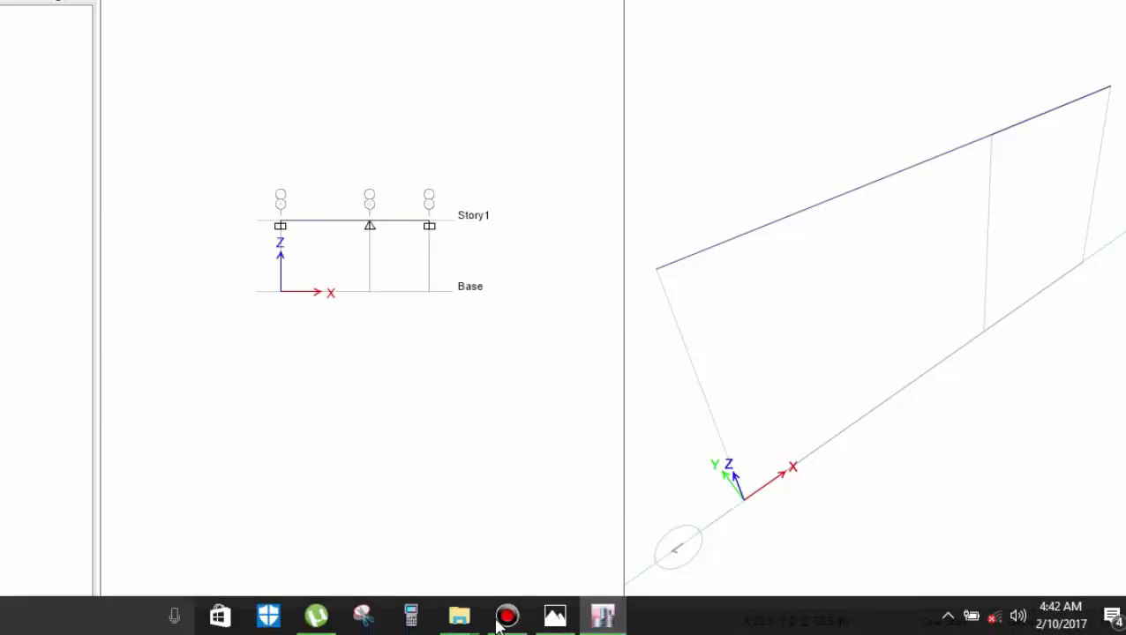
pyautogui.click(555, 615)
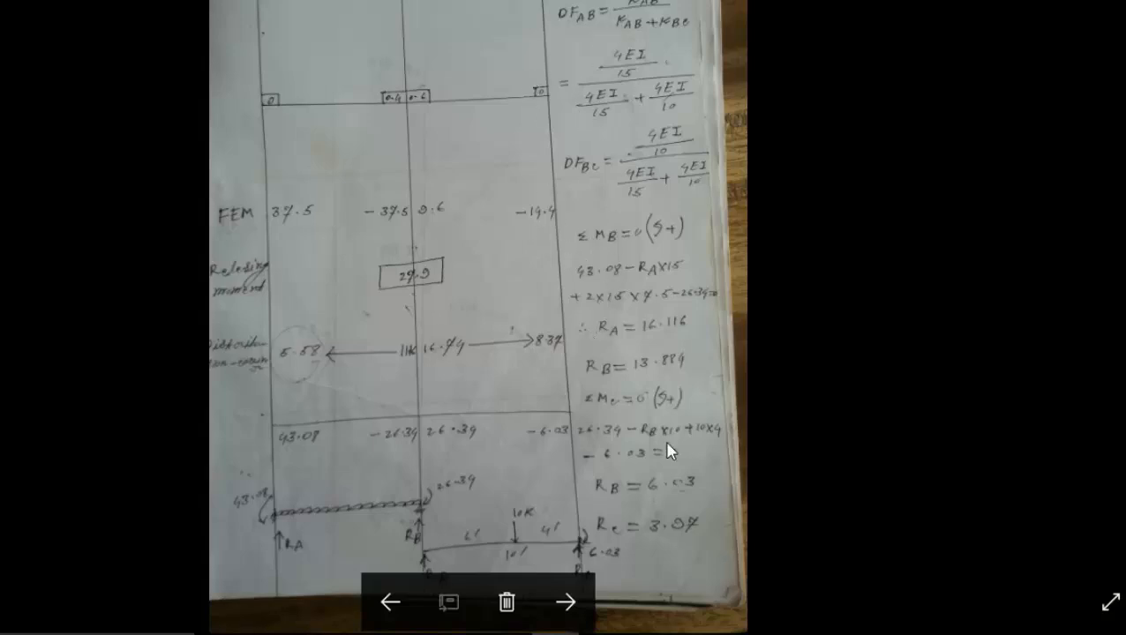
pyautogui.click(566, 603)
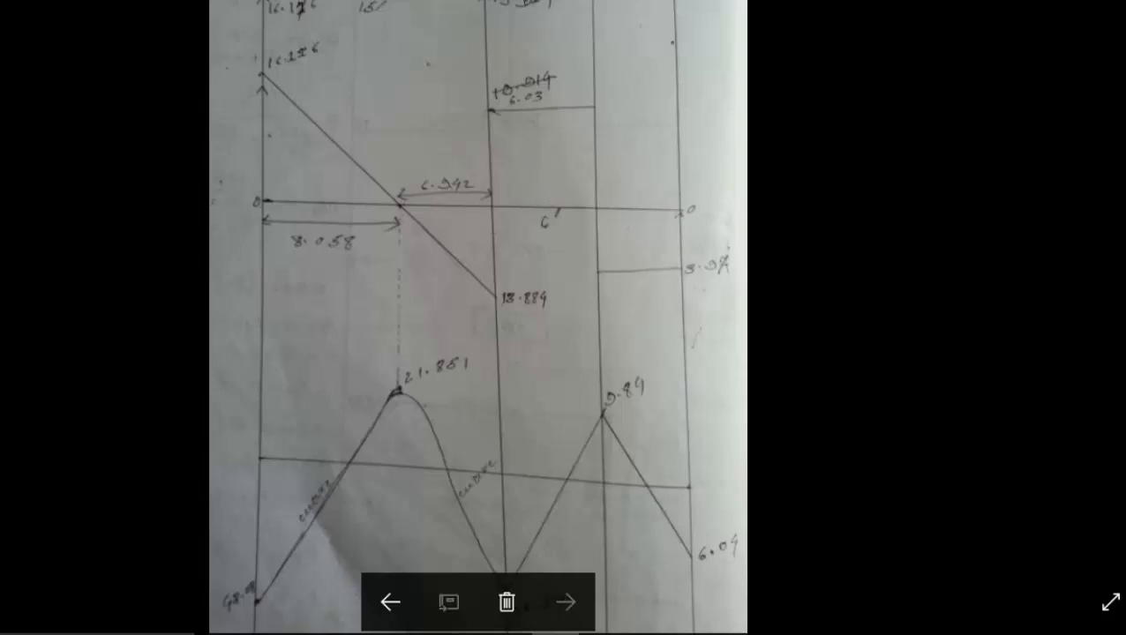
pyautogui.hotkey('alt', 'Tab')
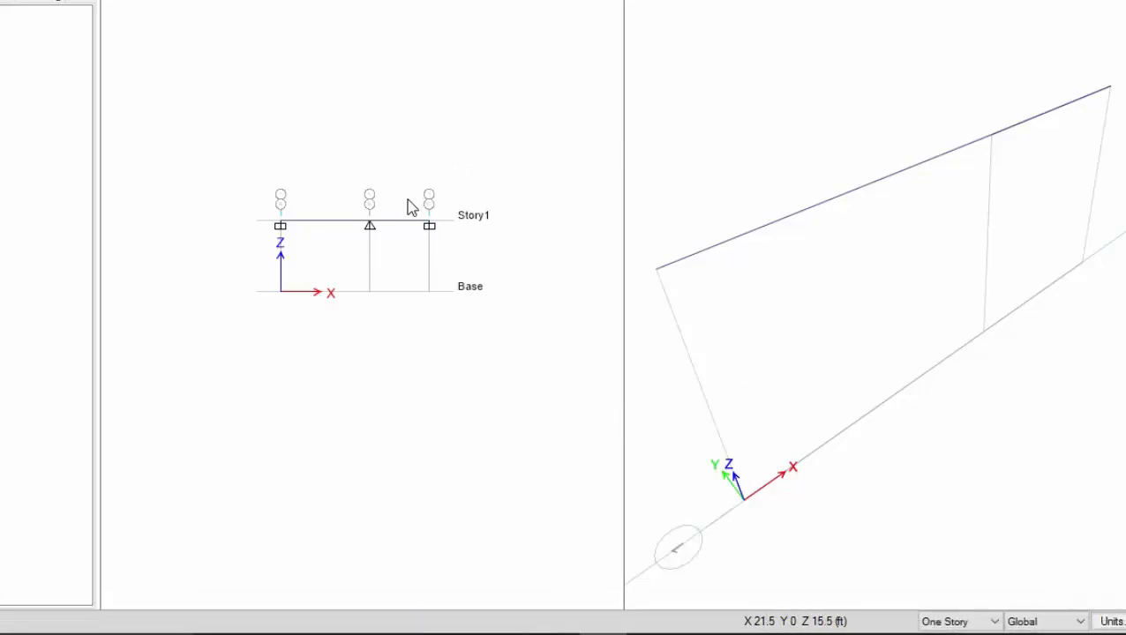
# - Display the Live pattern's span forces on the frames in the elevation, including joint loads and loading values
pyautogui.scroll(2, 406, 199)
pyautogui.scroll(-2, 407, 199)
pyautogui.click(265, 1)
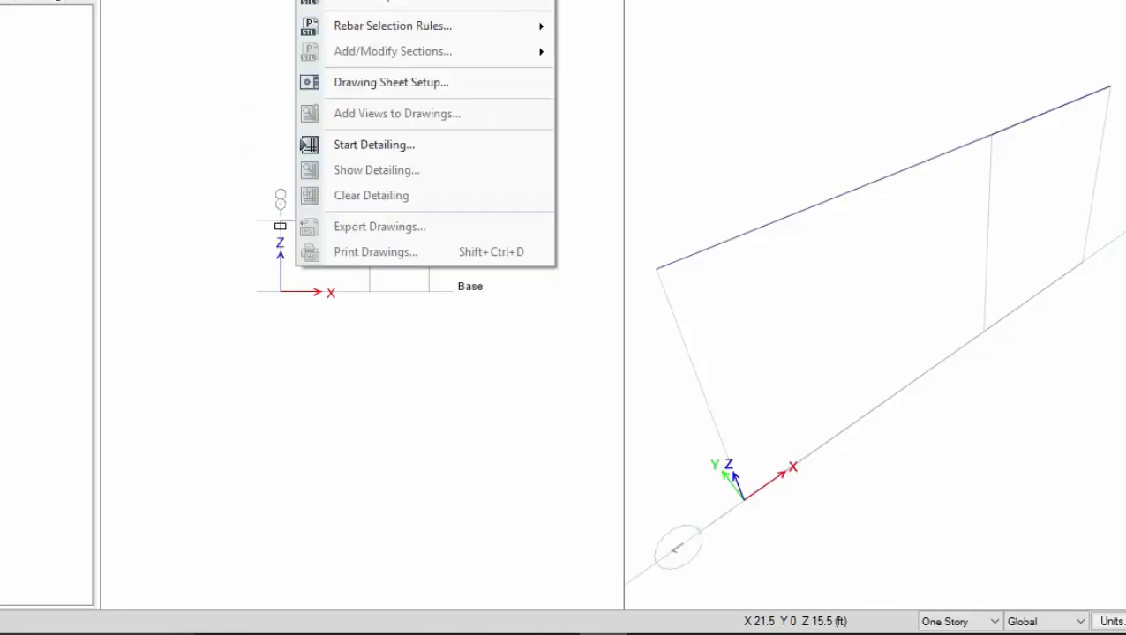
pyautogui.moveTo(385, 1)
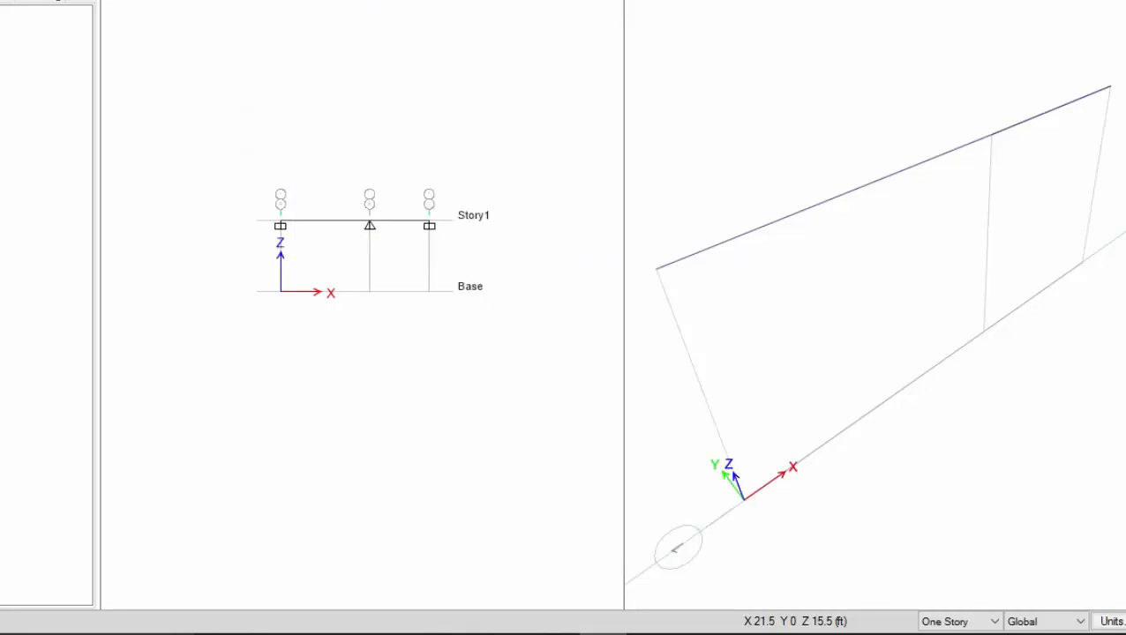
pyautogui.click(210, 1)
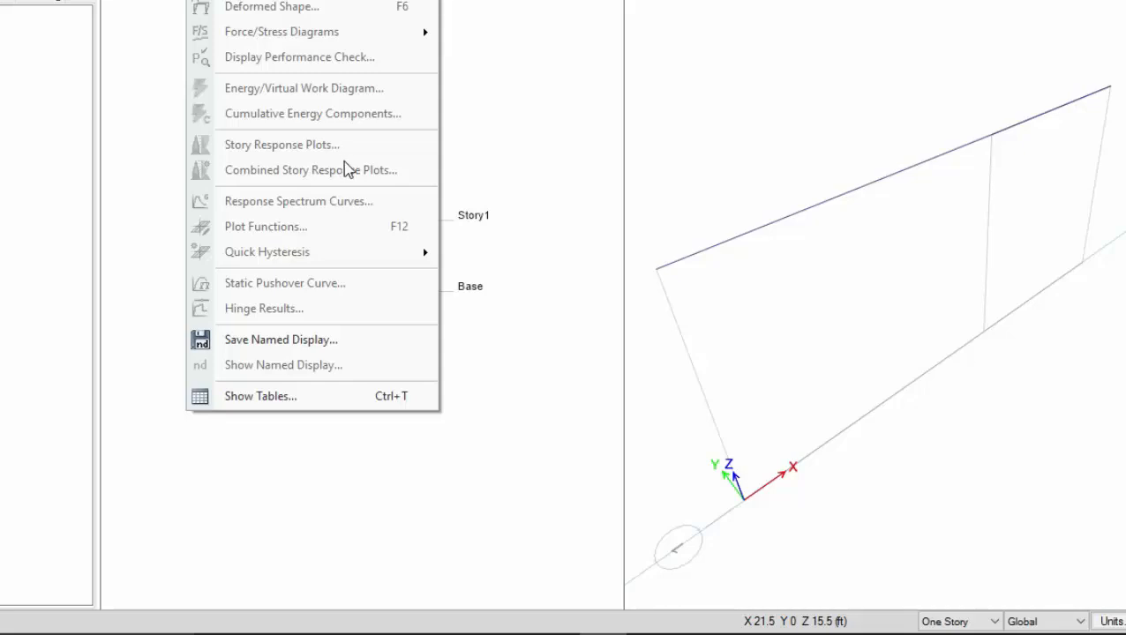
pyautogui.moveTo(274, 1)
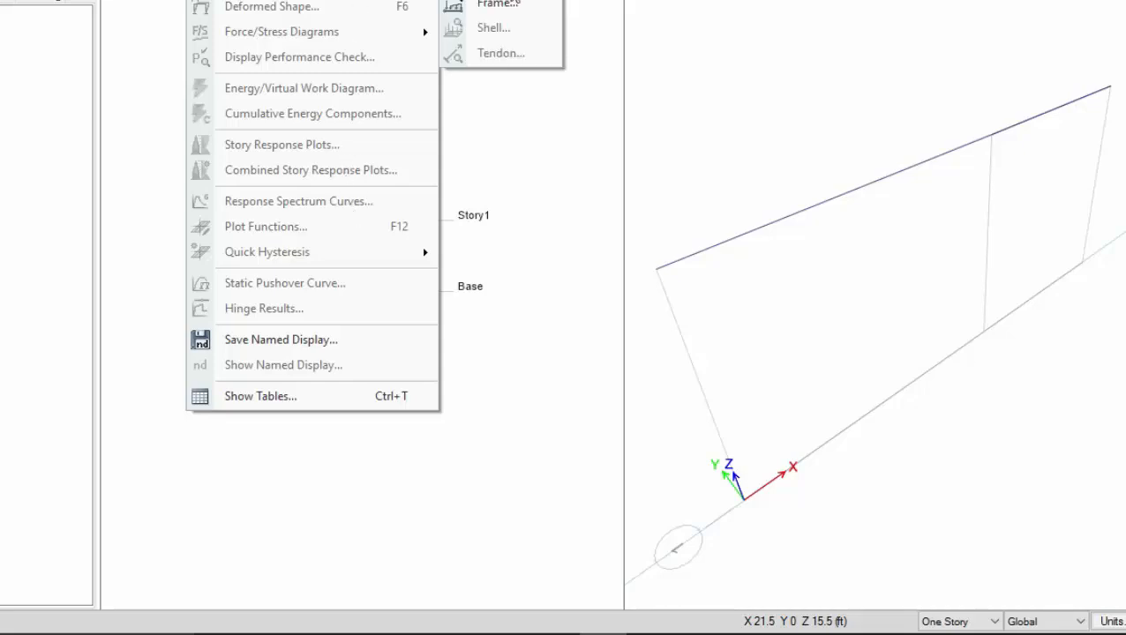
pyautogui.click(519, 5)
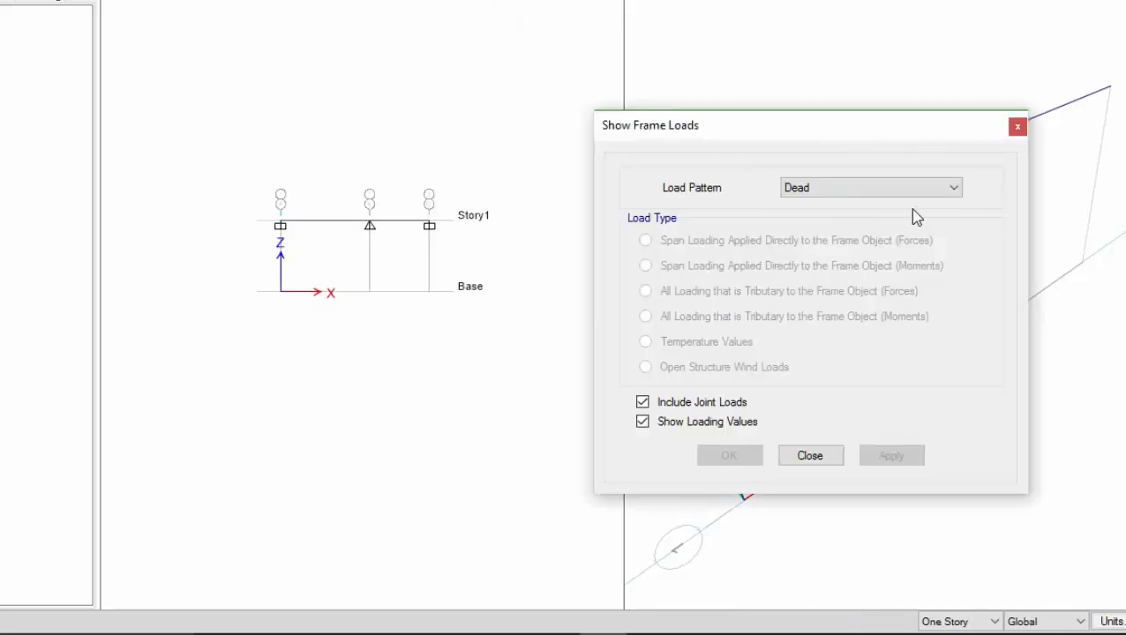
pyautogui.click(937, 185)
pyautogui.click(917, 219)
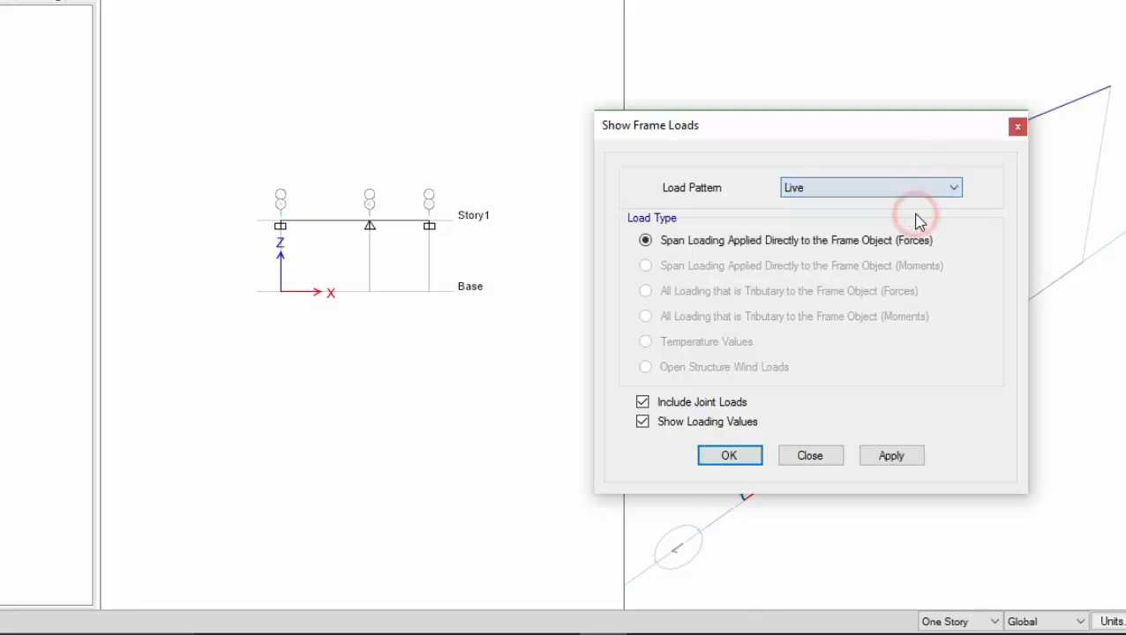
pyautogui.click(893, 457)
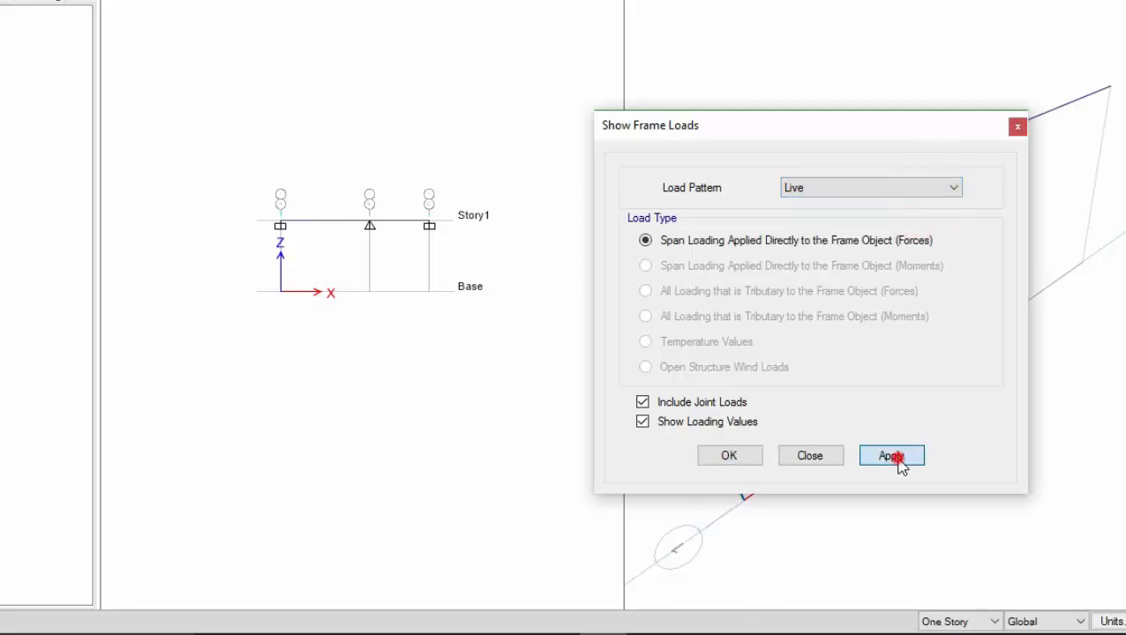
pyautogui.click(725, 457)
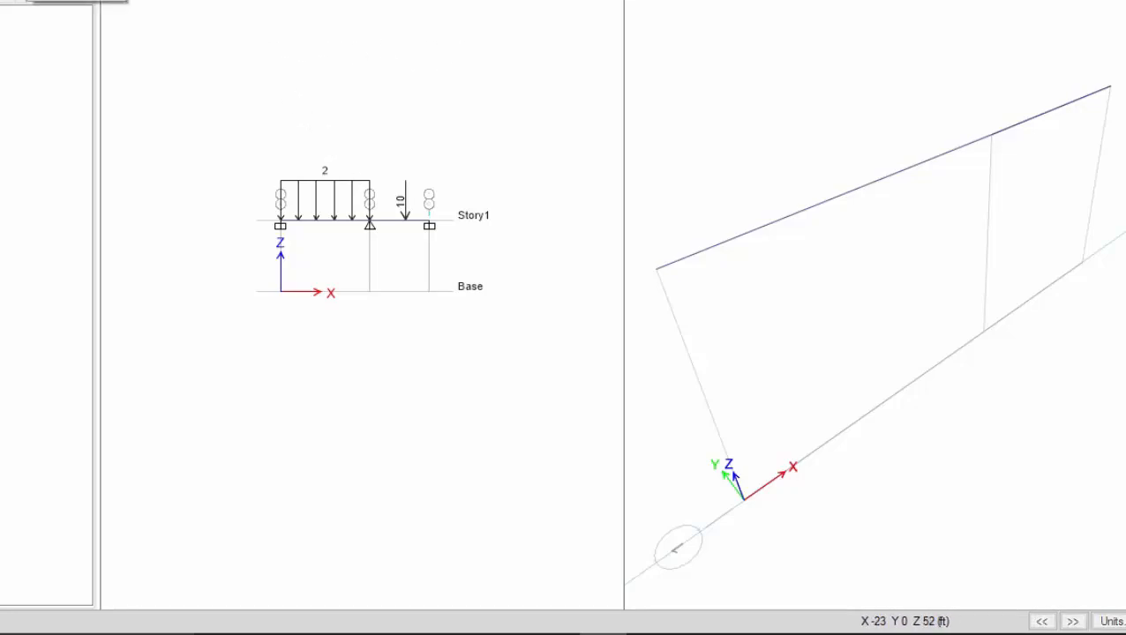
# - Save the model as an .edb file and run the analysis
pyautogui.click(27, 1)
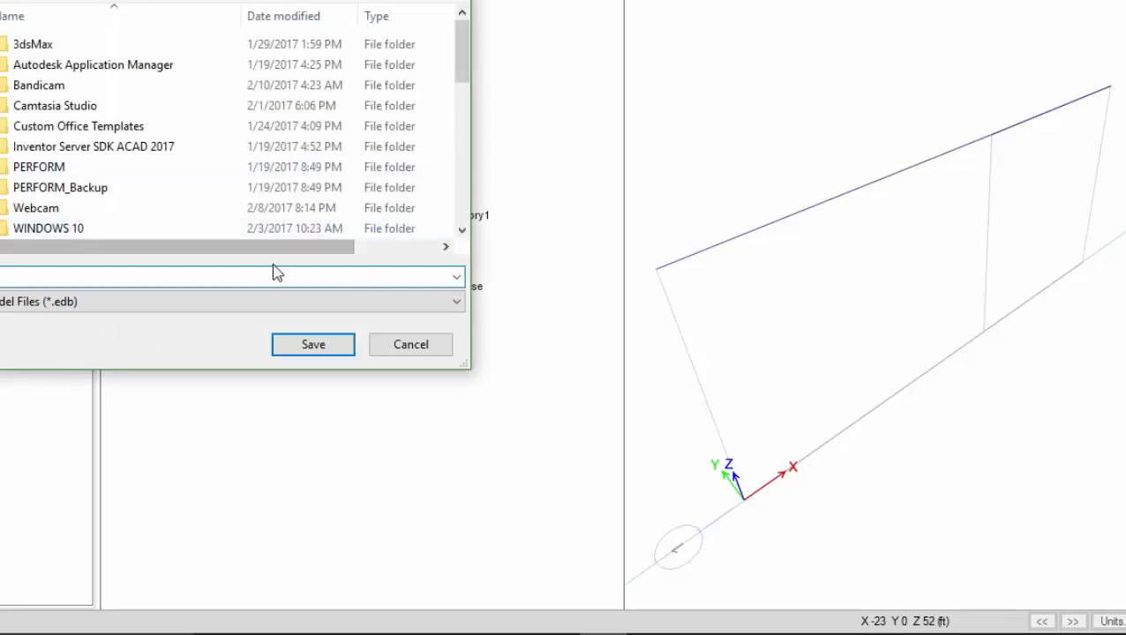
pyautogui.write('ed')
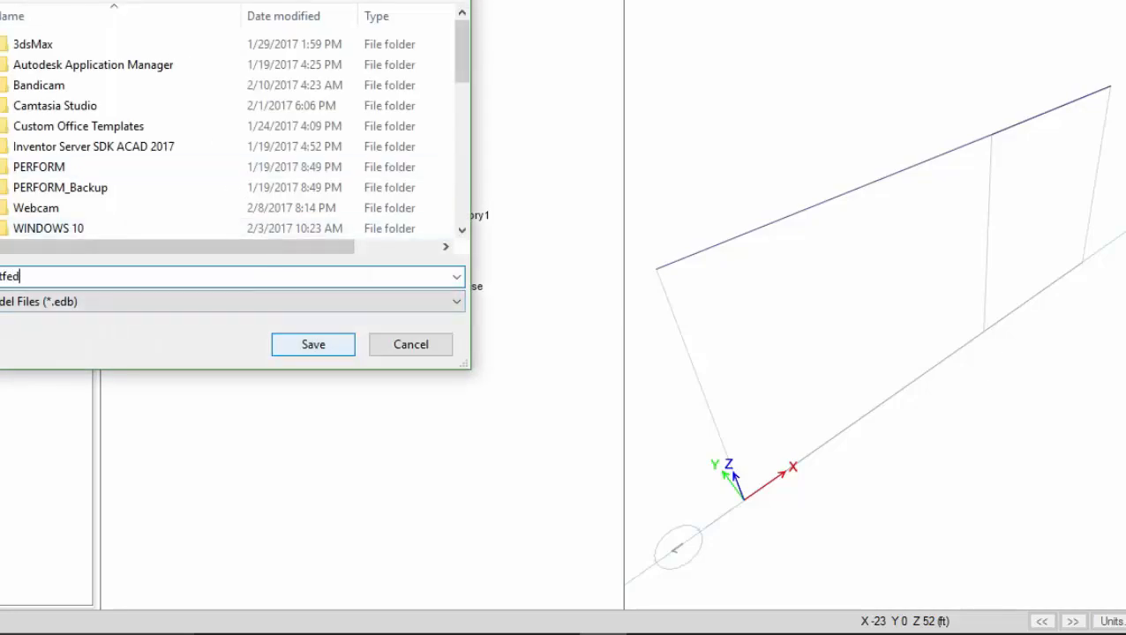
pyautogui.click(311, 346)
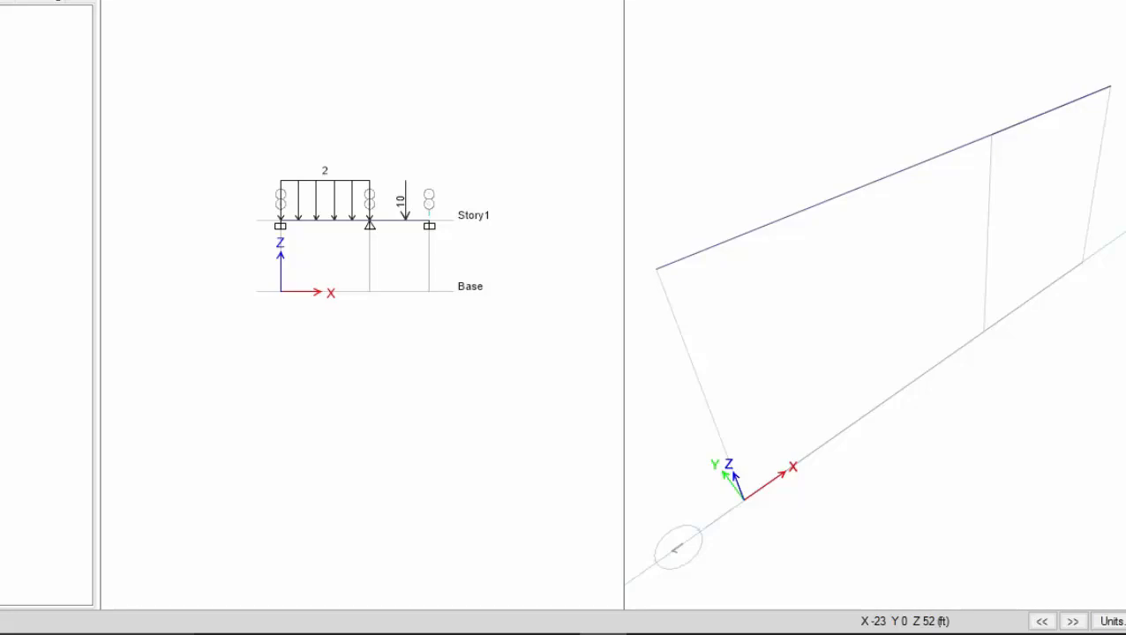
# - Display the unfilled Moment 3-3 diagram of the frames for the Live case, with values at controlling stations, in the elevation
pyautogui.scroll(3, 358, 239)
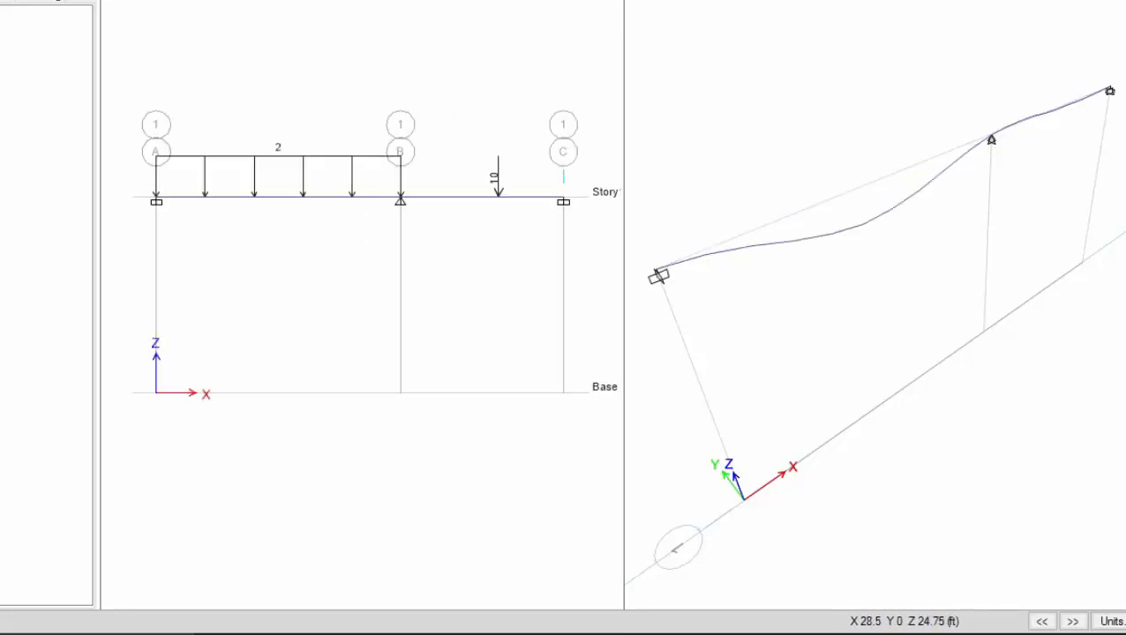
pyautogui.press('F8')
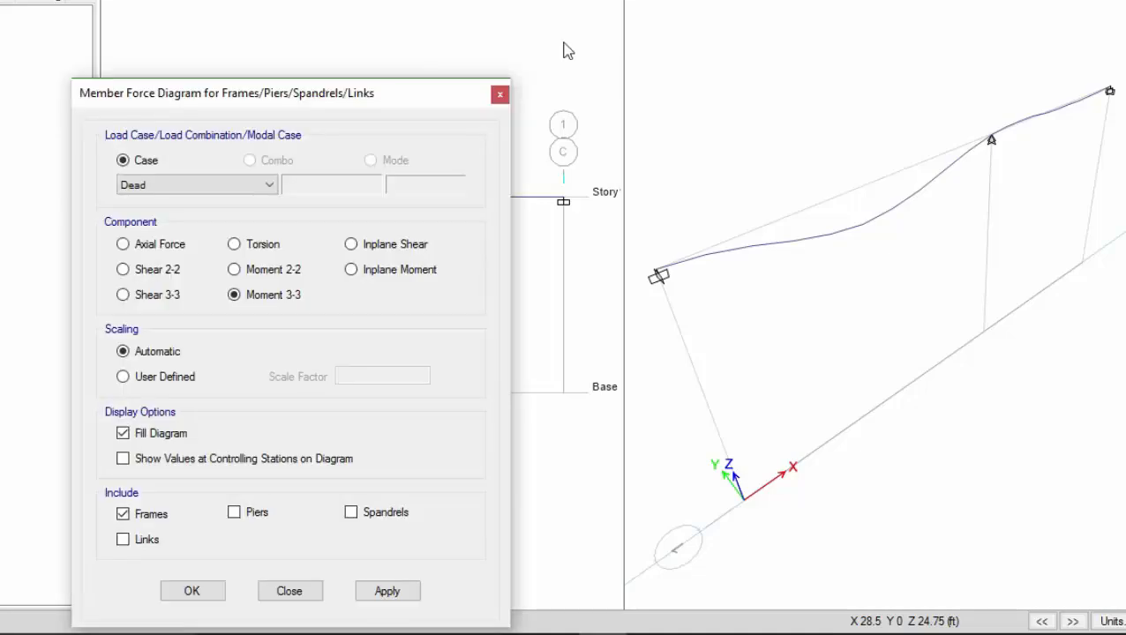
pyautogui.click(269, 186)
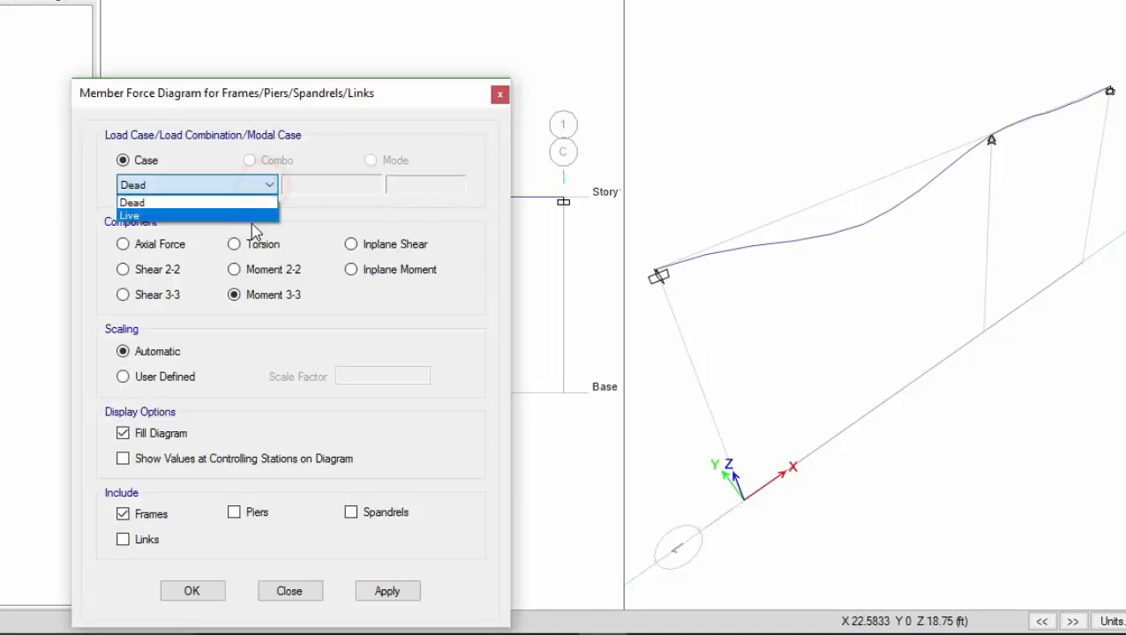
pyautogui.click(253, 217)
pyautogui.moveTo(379, 95); pyautogui.dragTo(520, 9)
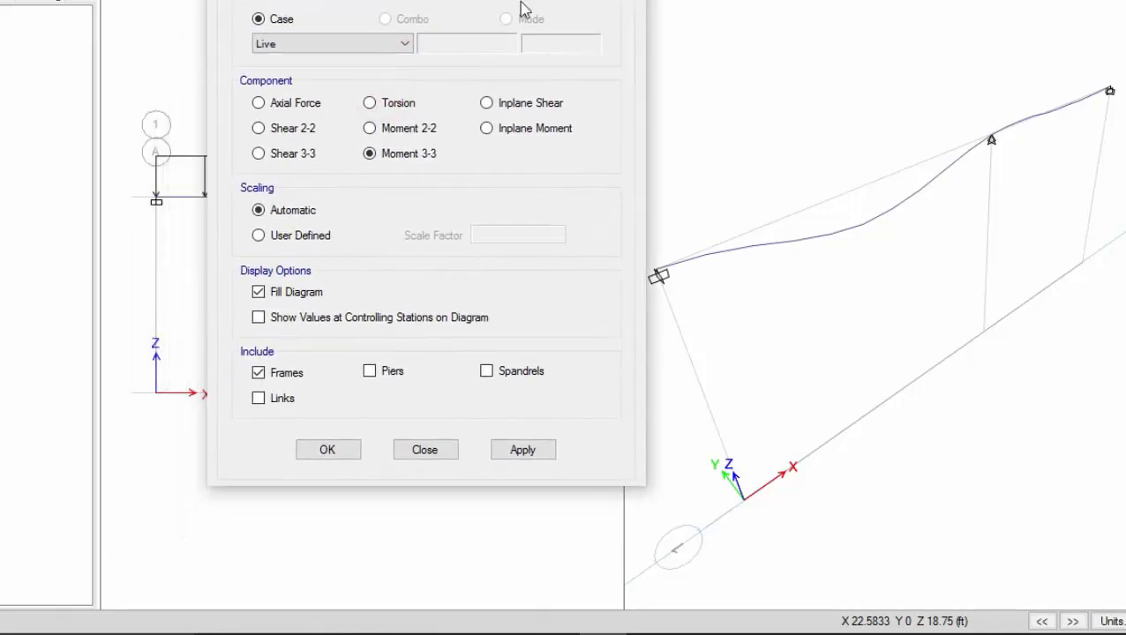
pyautogui.click(302, 318)
pyautogui.click(284, 293)
pyautogui.click(522, 455)
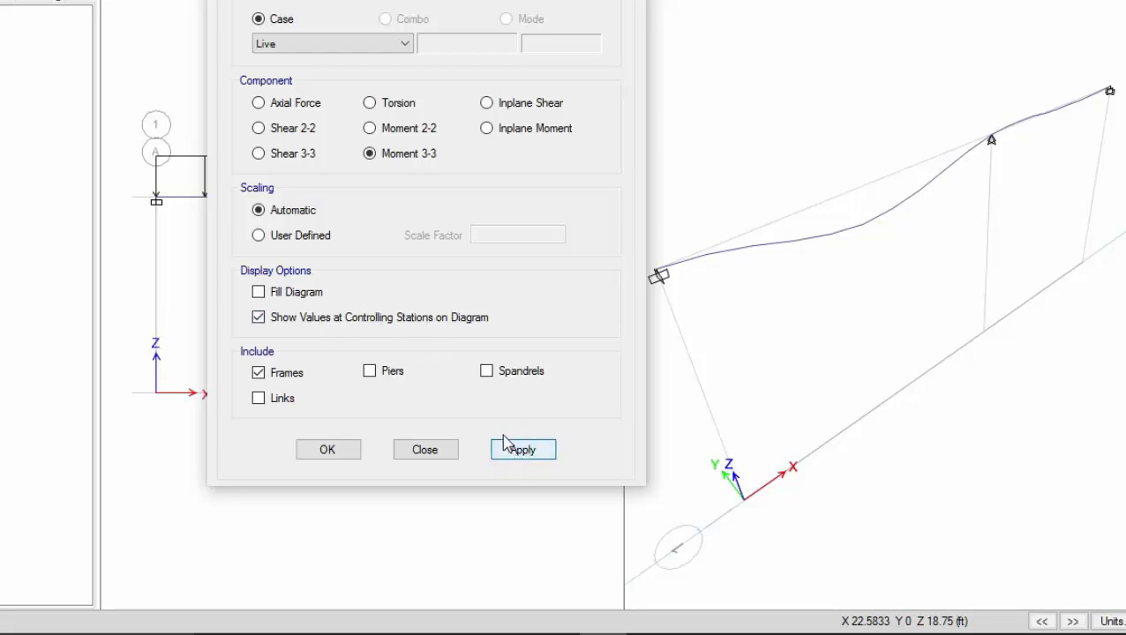
pyautogui.moveTo(422, 1); pyautogui.dragTo(890, 0)
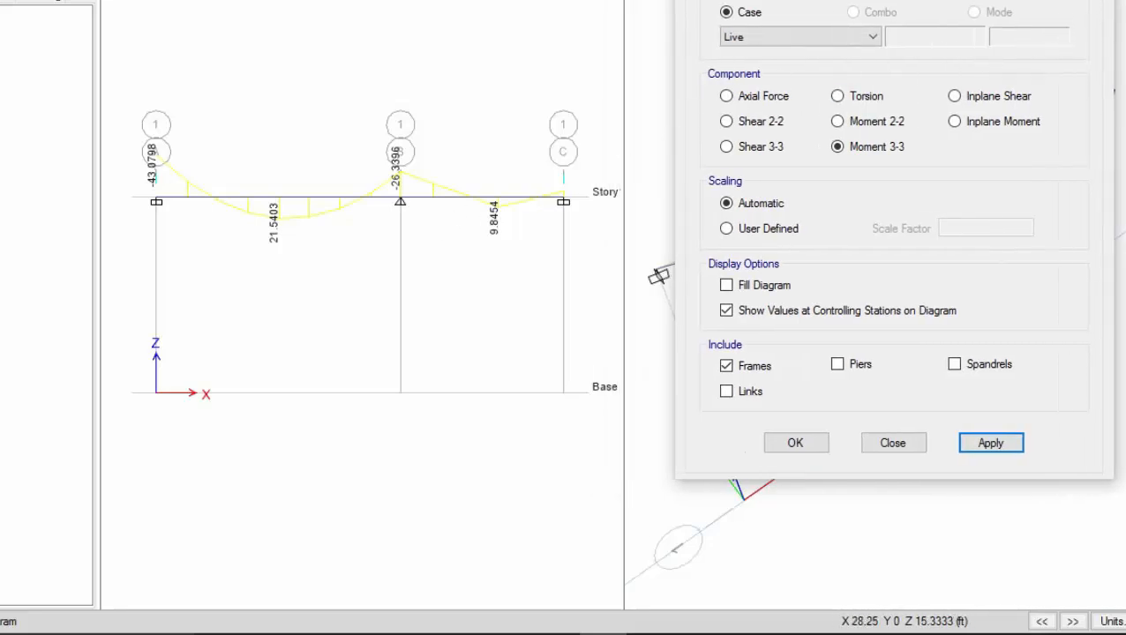
pyautogui.press('Escape')
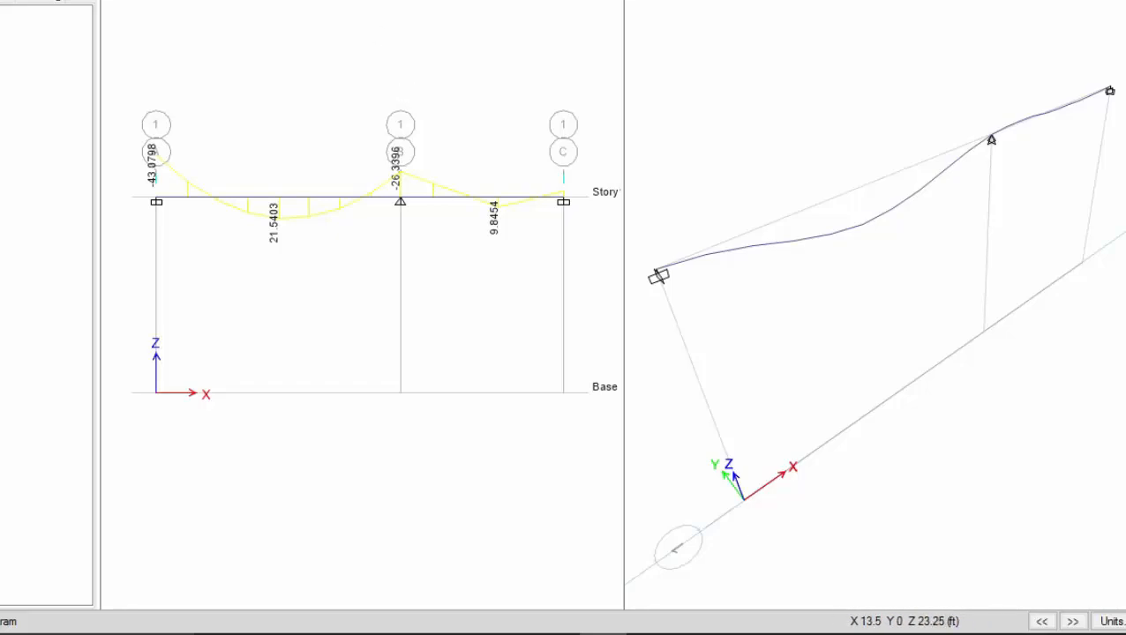
# - Turn off plotting moment diagrams on the tension side so that positive moments plot above the beam
pyautogui.click(384, 0)
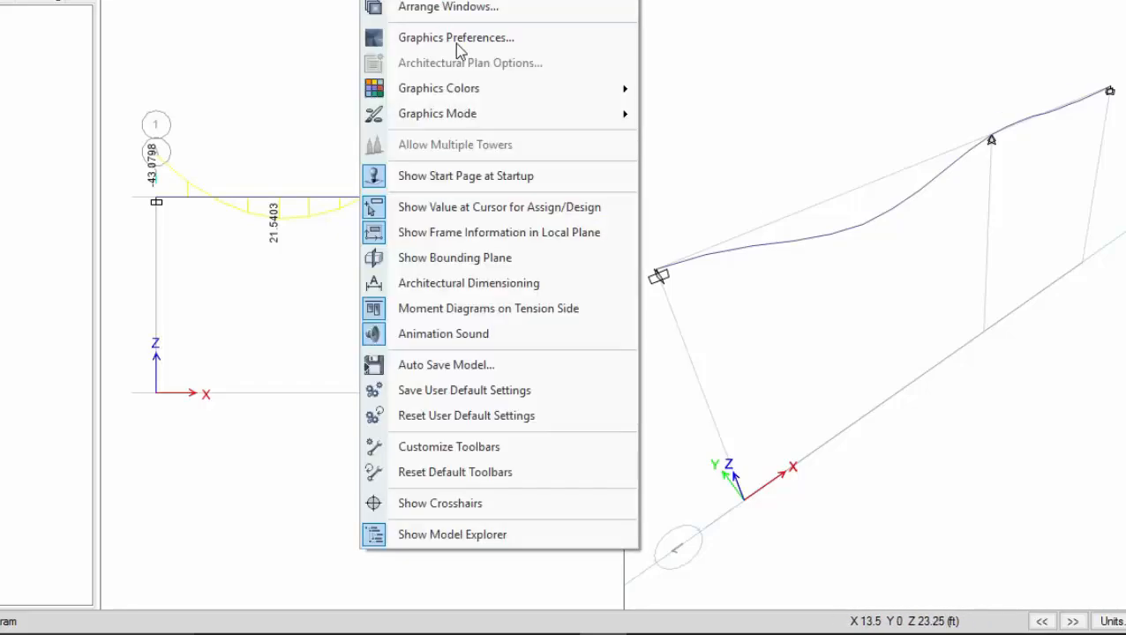
pyautogui.click(533, 314)
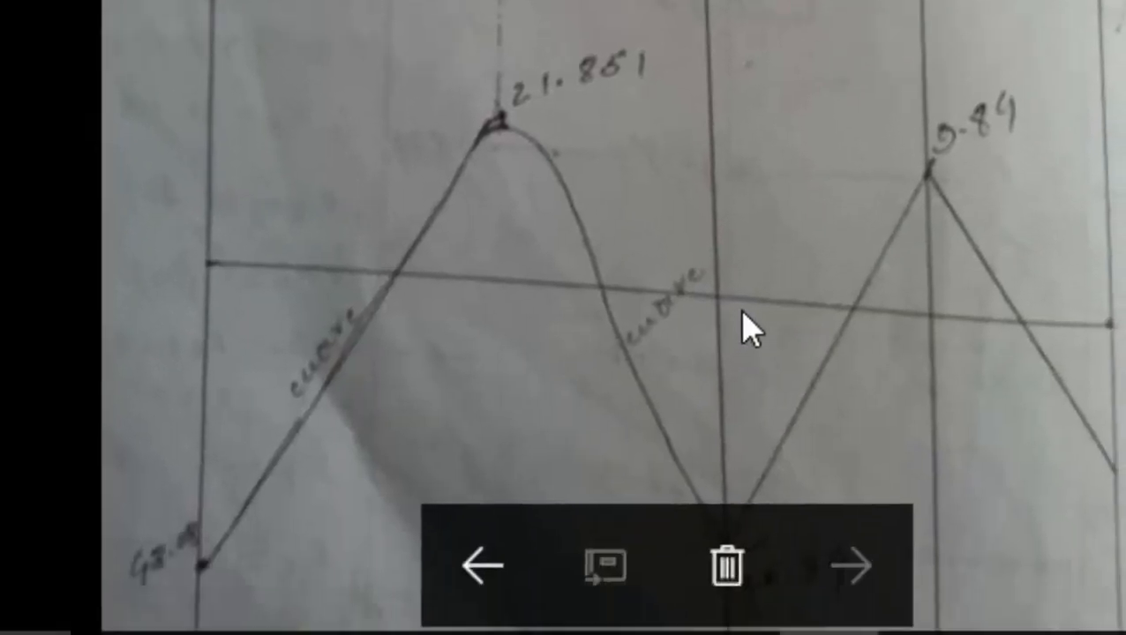
# - Compare the Live moment values at the supports and within both spans with the hand-drawn moment diagram
pyautogui.scroll(-2, 789, 215)
pyautogui.scroll(-2, 777, 512)
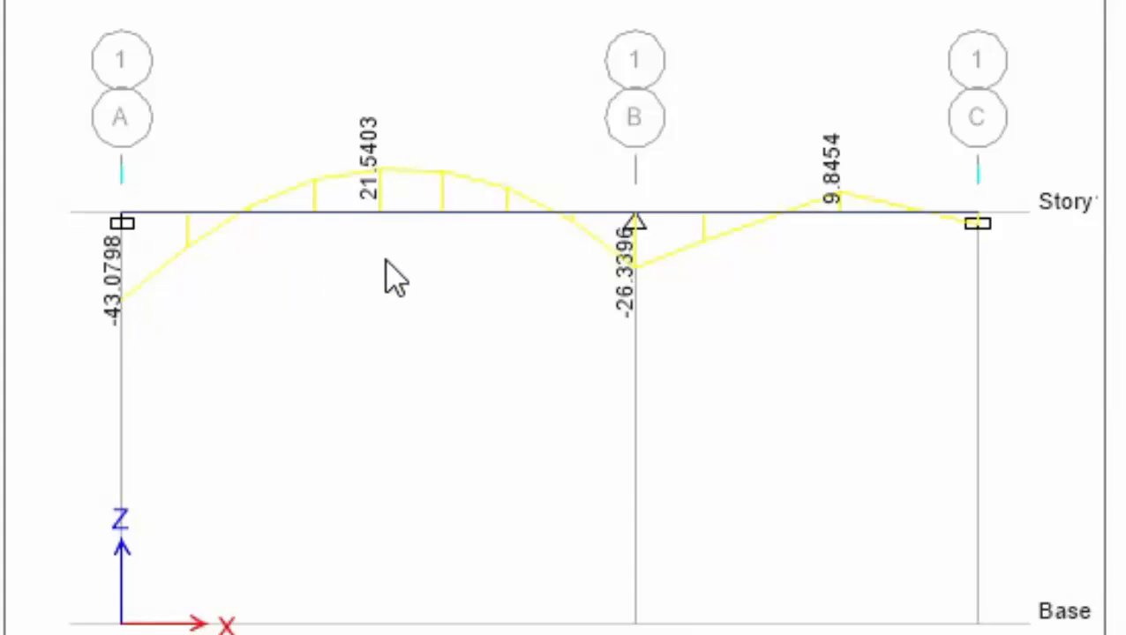
pyautogui.click(402, 208)
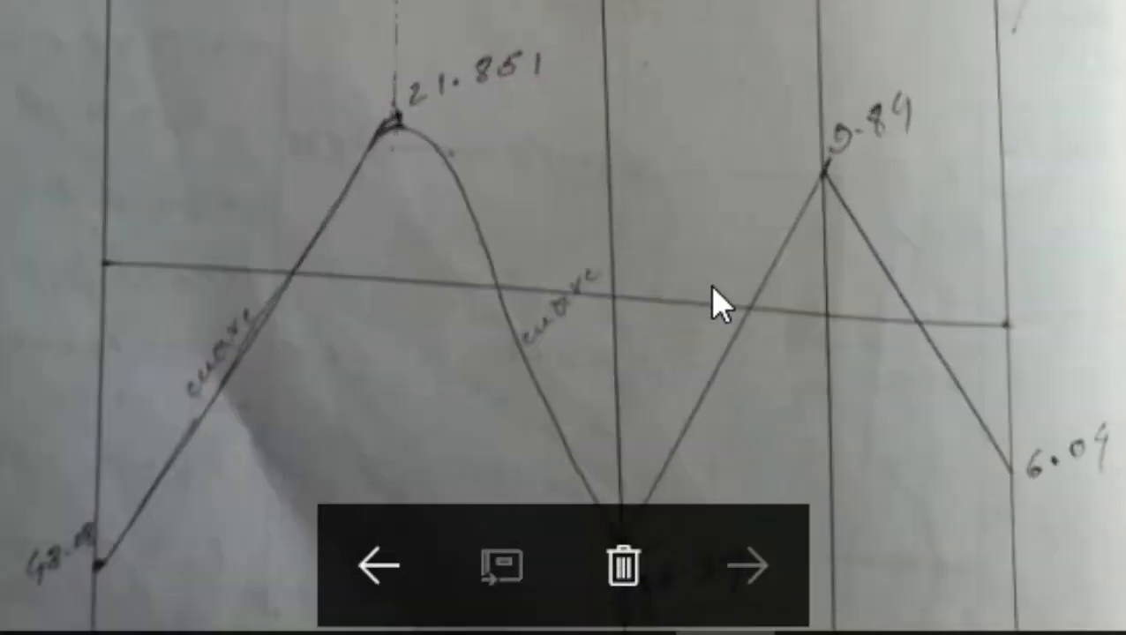
pyautogui.click(712, 297)
pyautogui.click(719, 308)
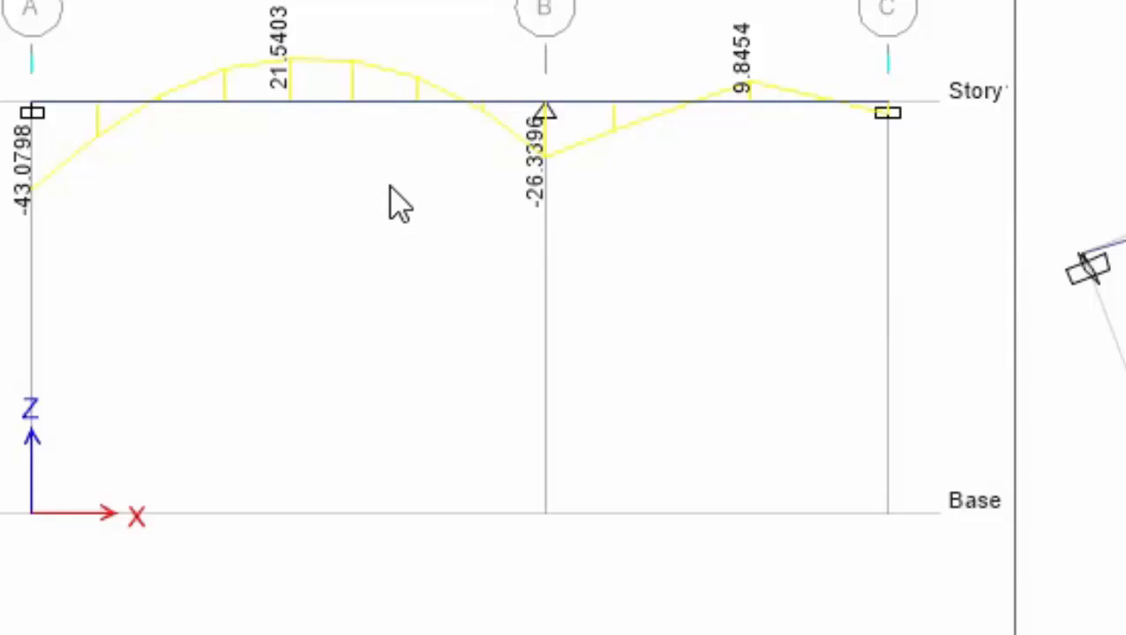
pyautogui.click(696, 93)
pyautogui.click(583, 99)
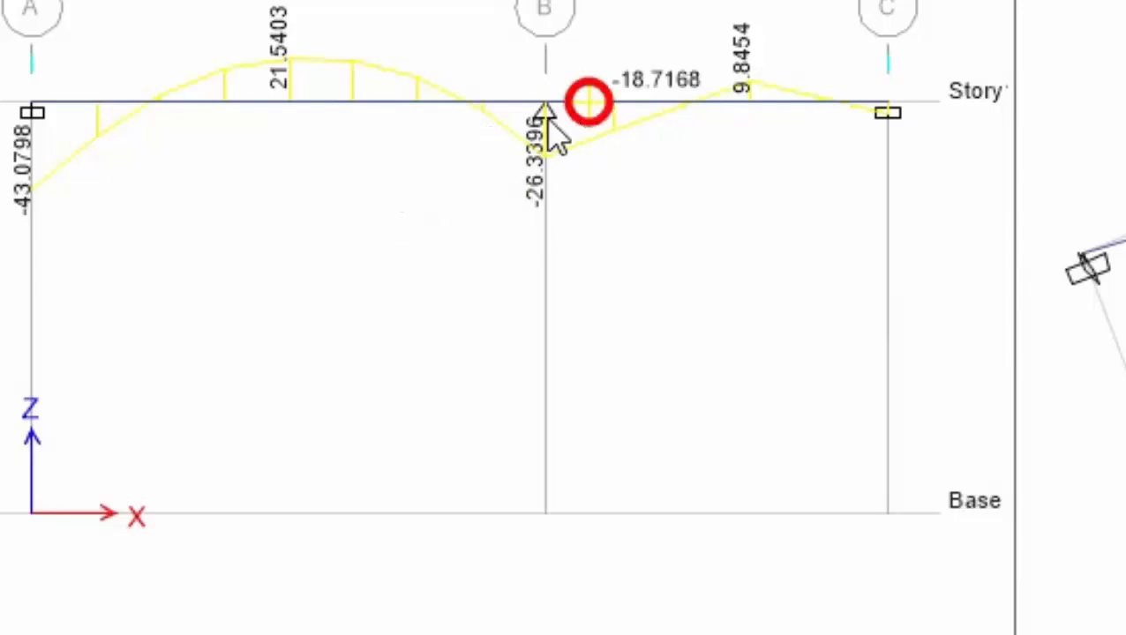